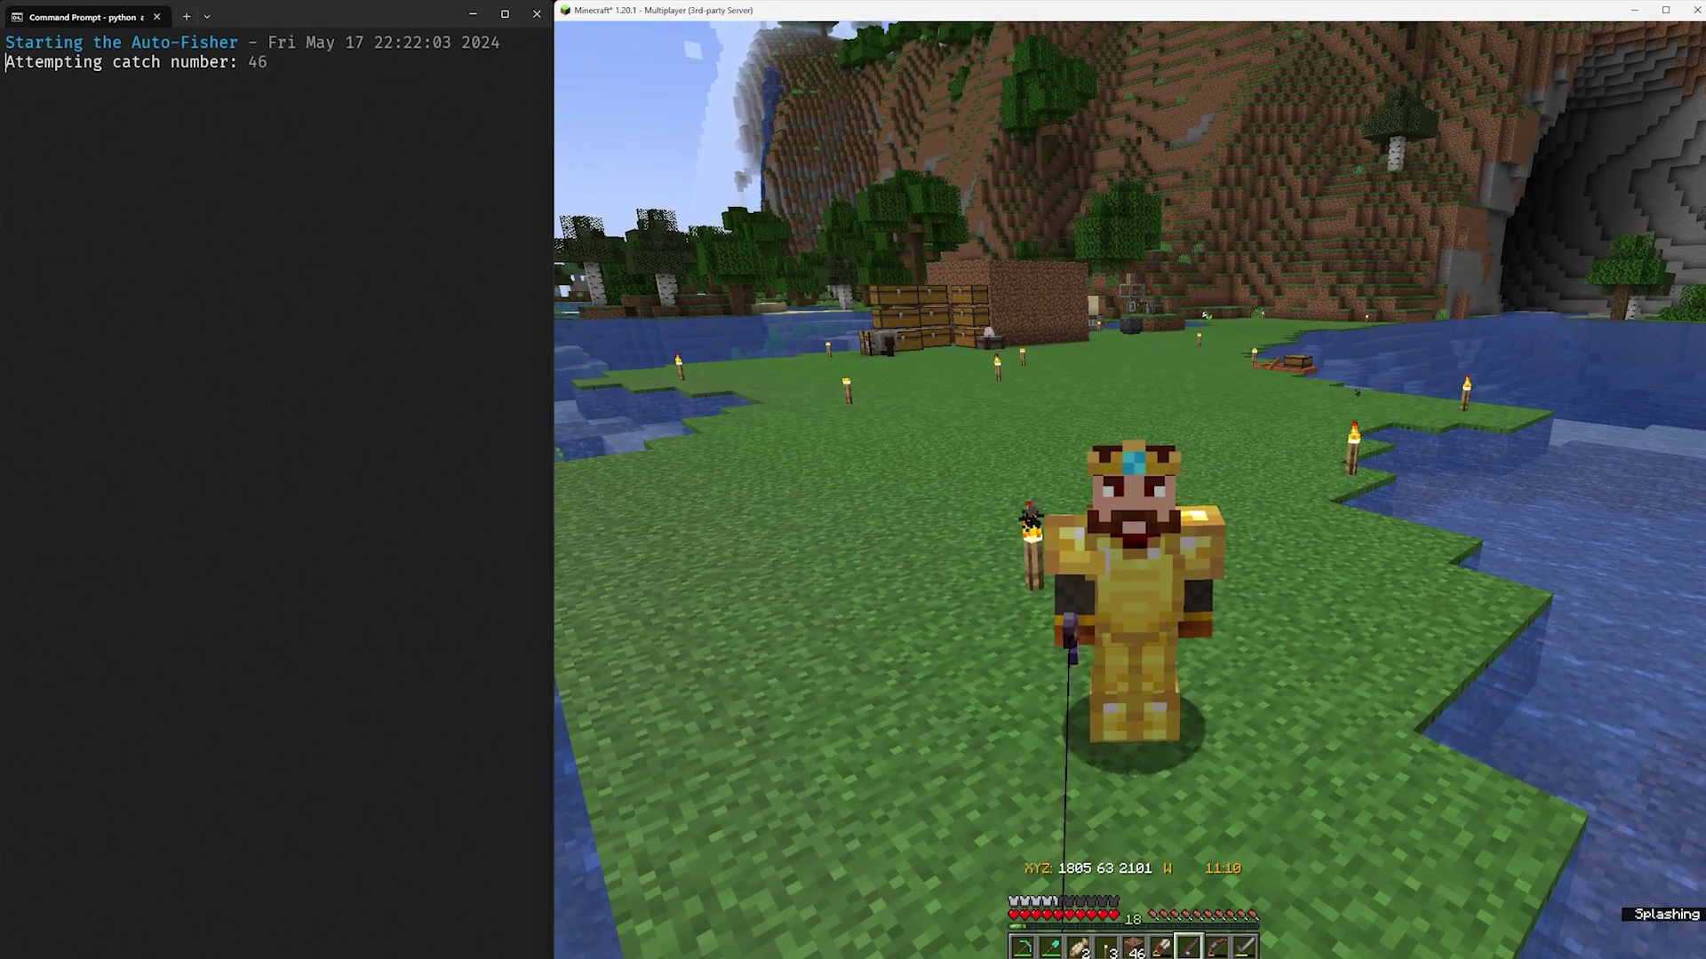
Switch to first-person view and let the rod reel in and recast three times.
key("F5")
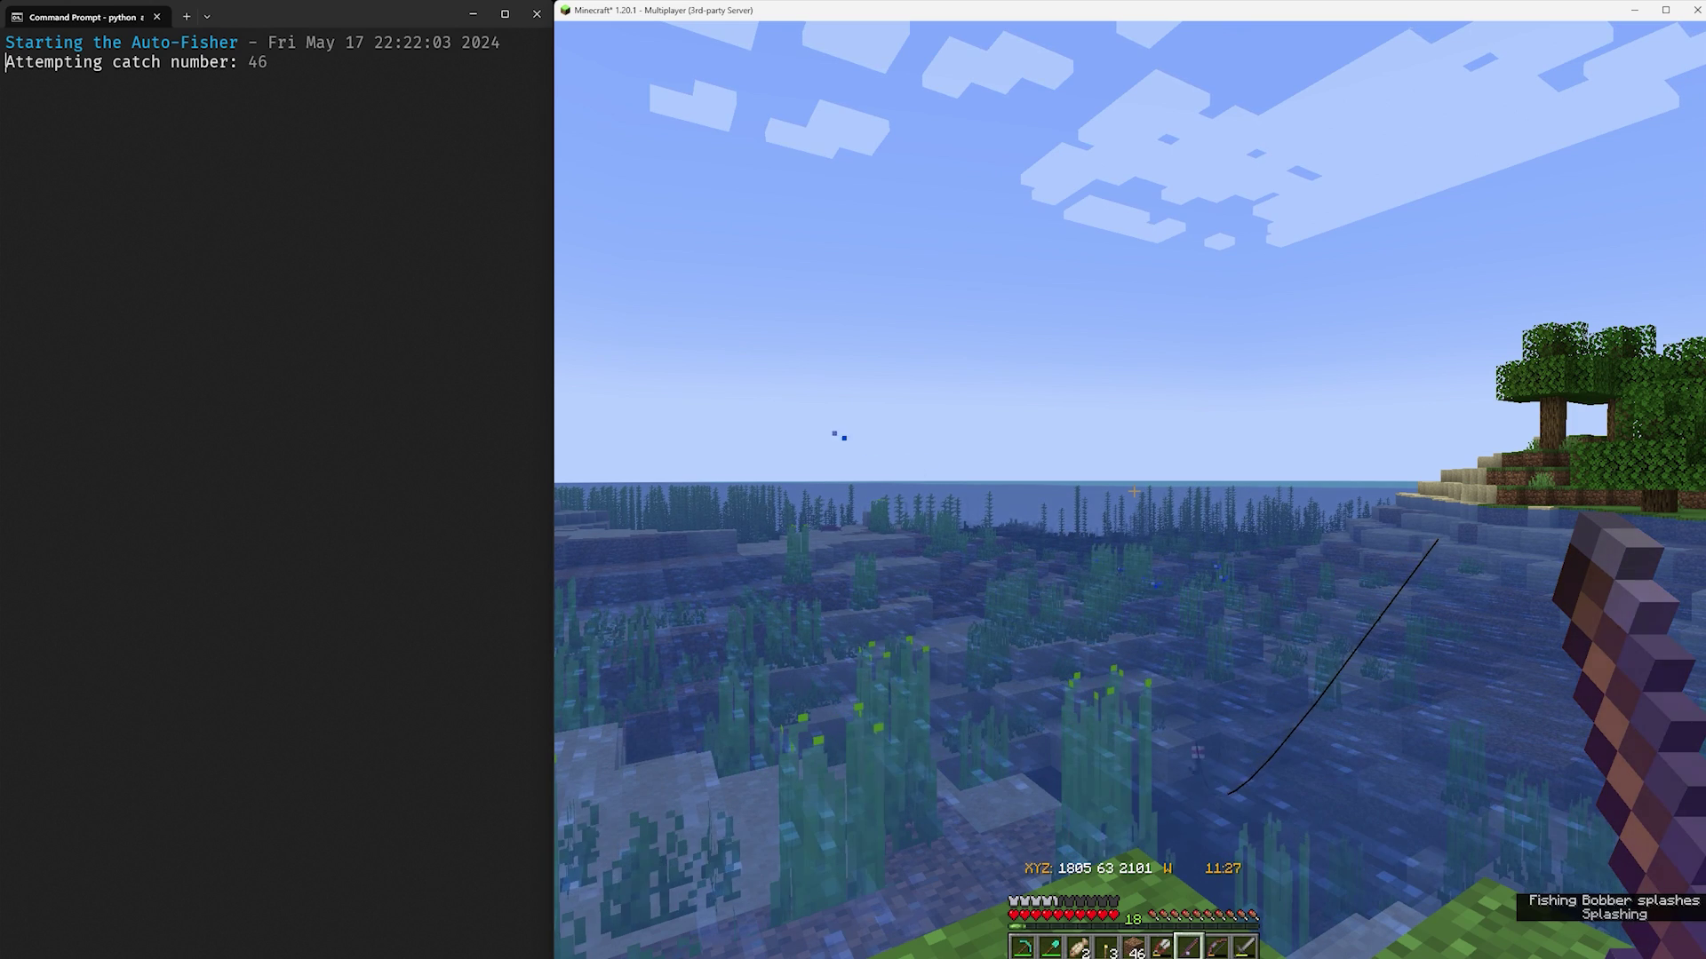
right_click(1130, 491)
right_click(1131, 491)
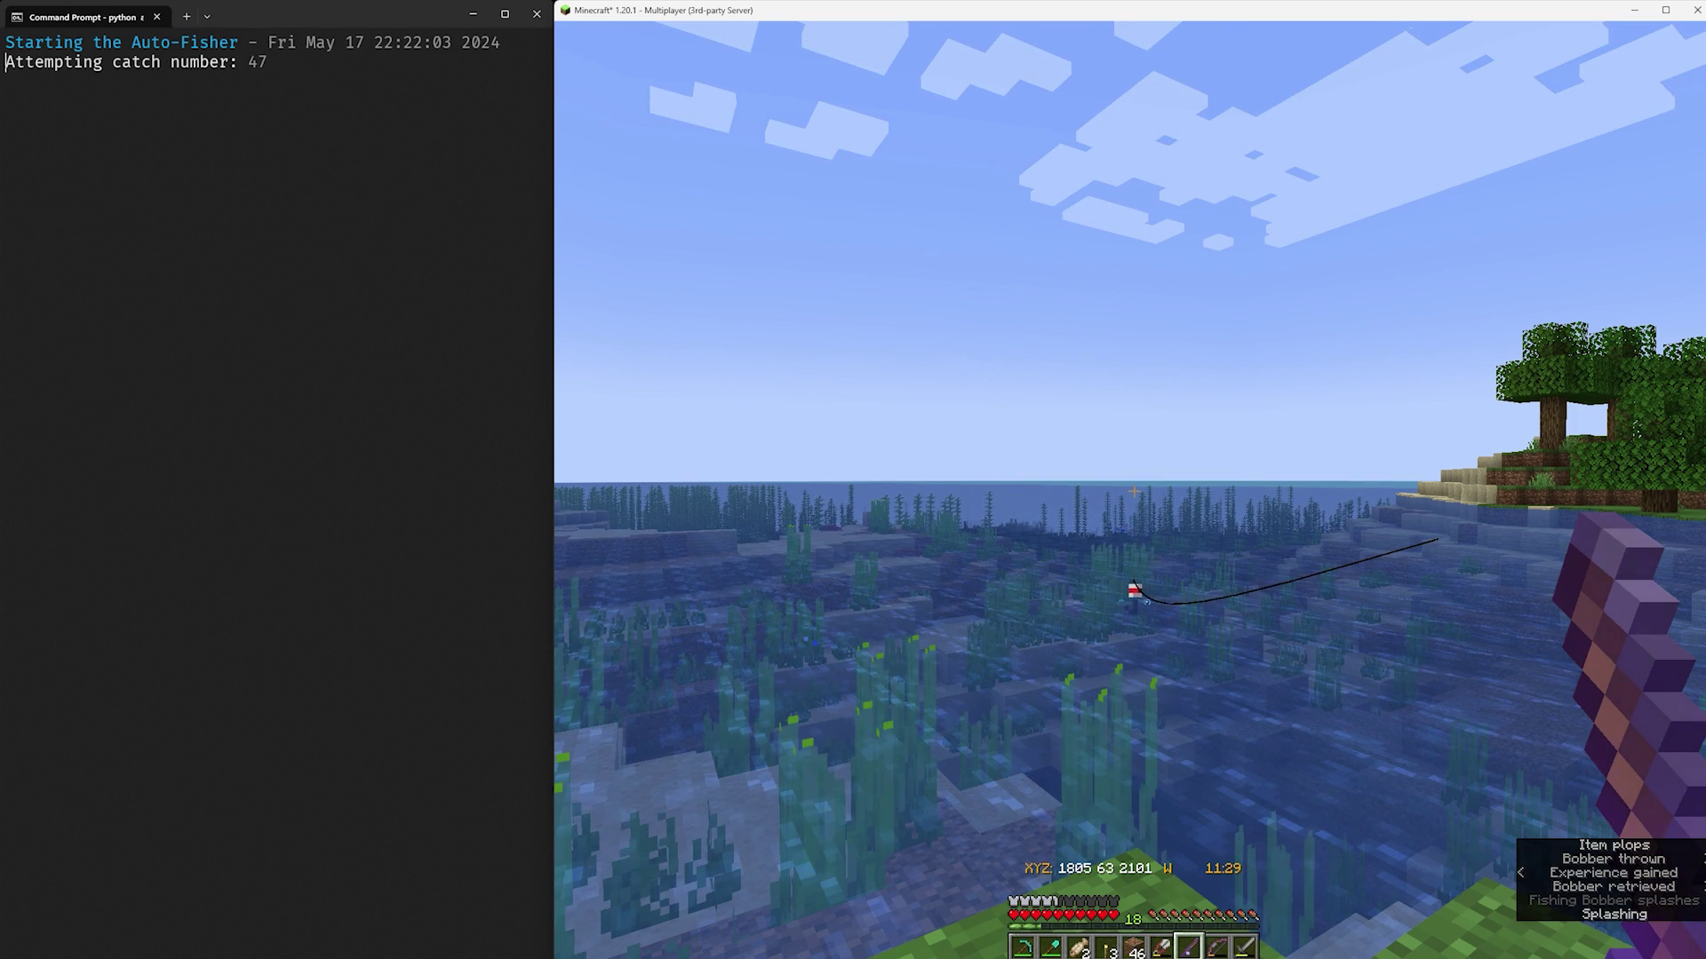
right_click(1134, 490)
right_click(1133, 490)
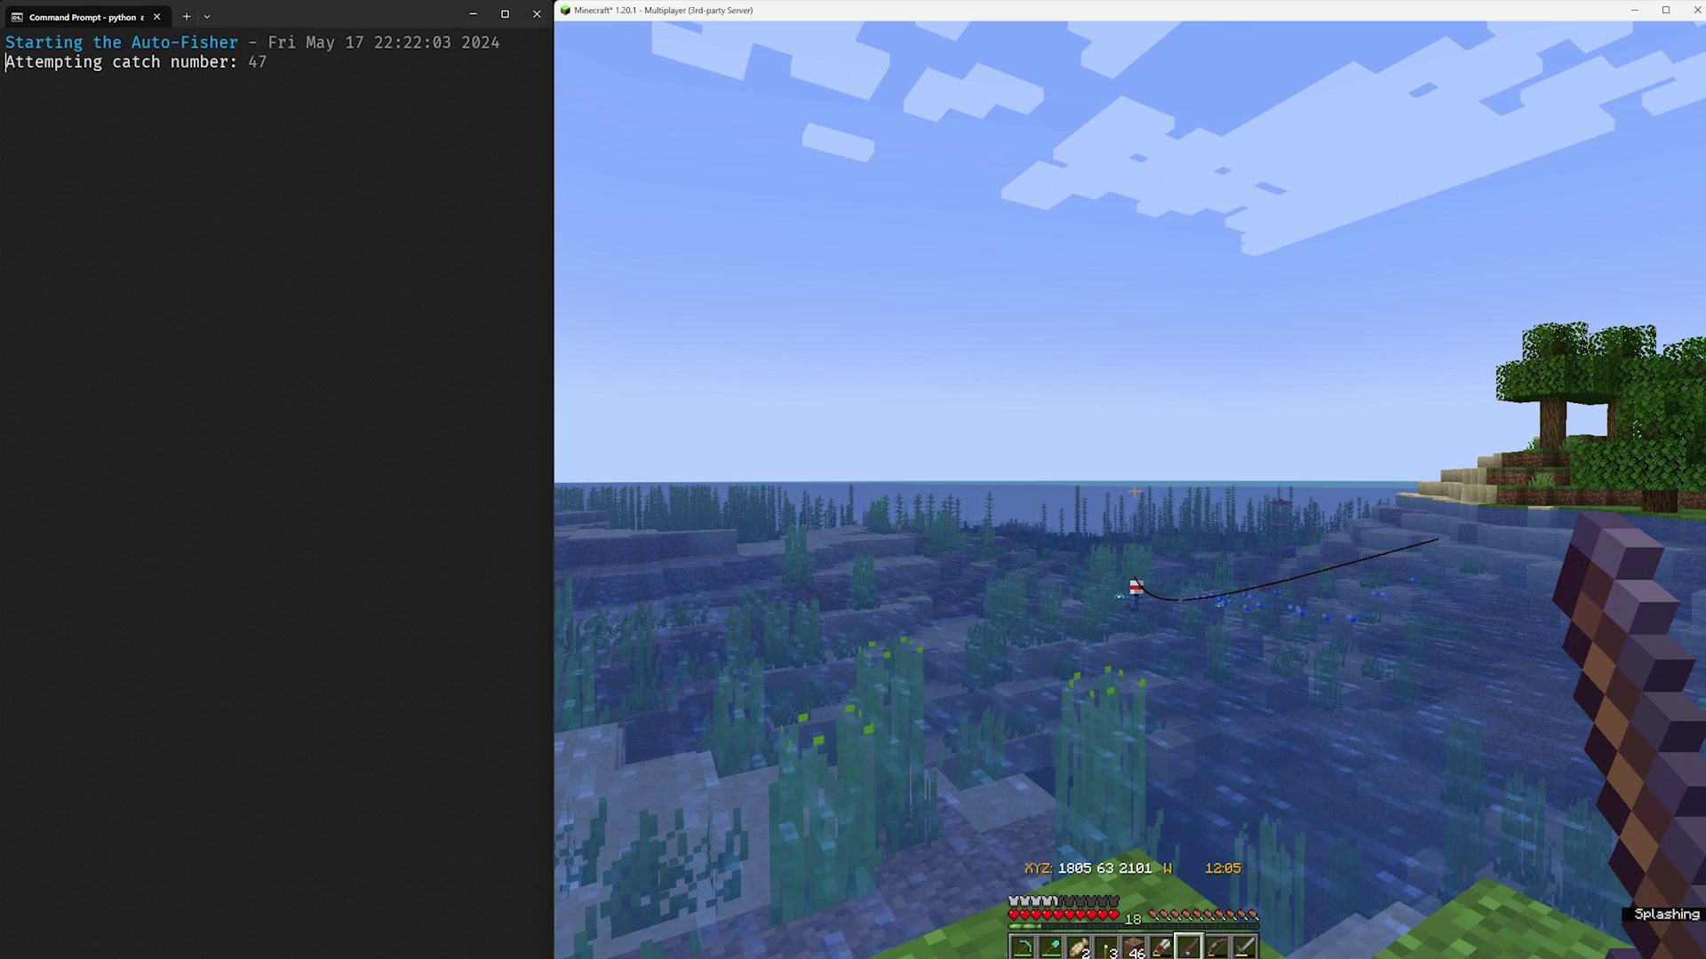
right_click(1130, 490)
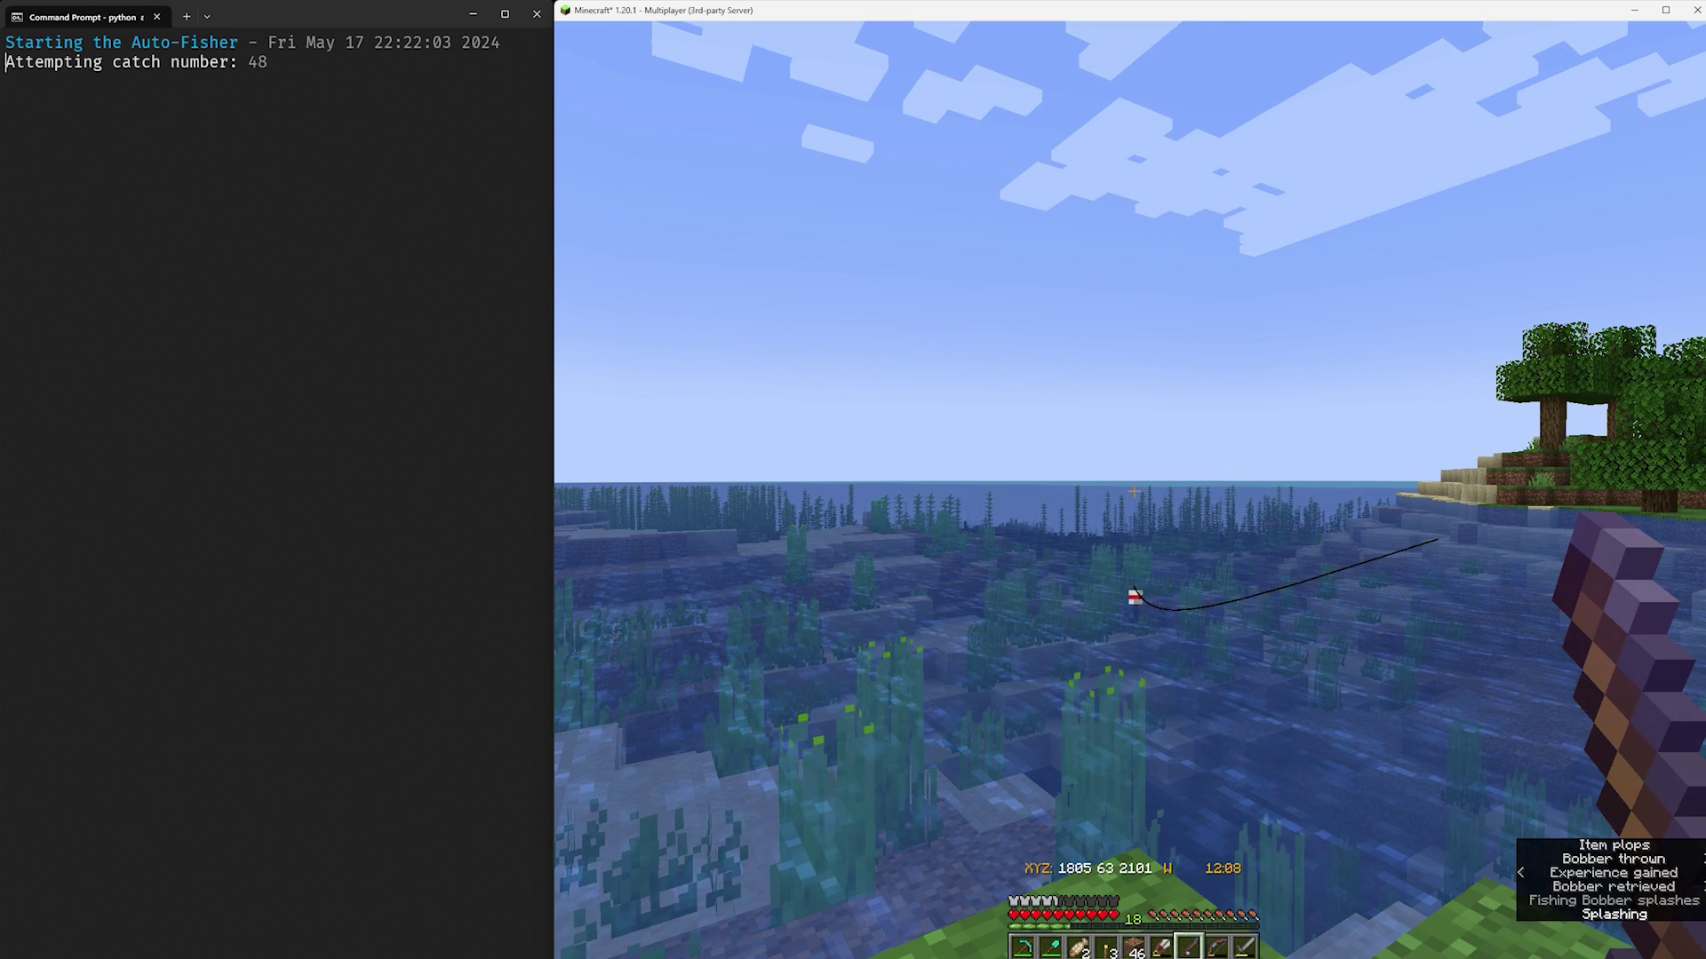
right_click(1131, 490)
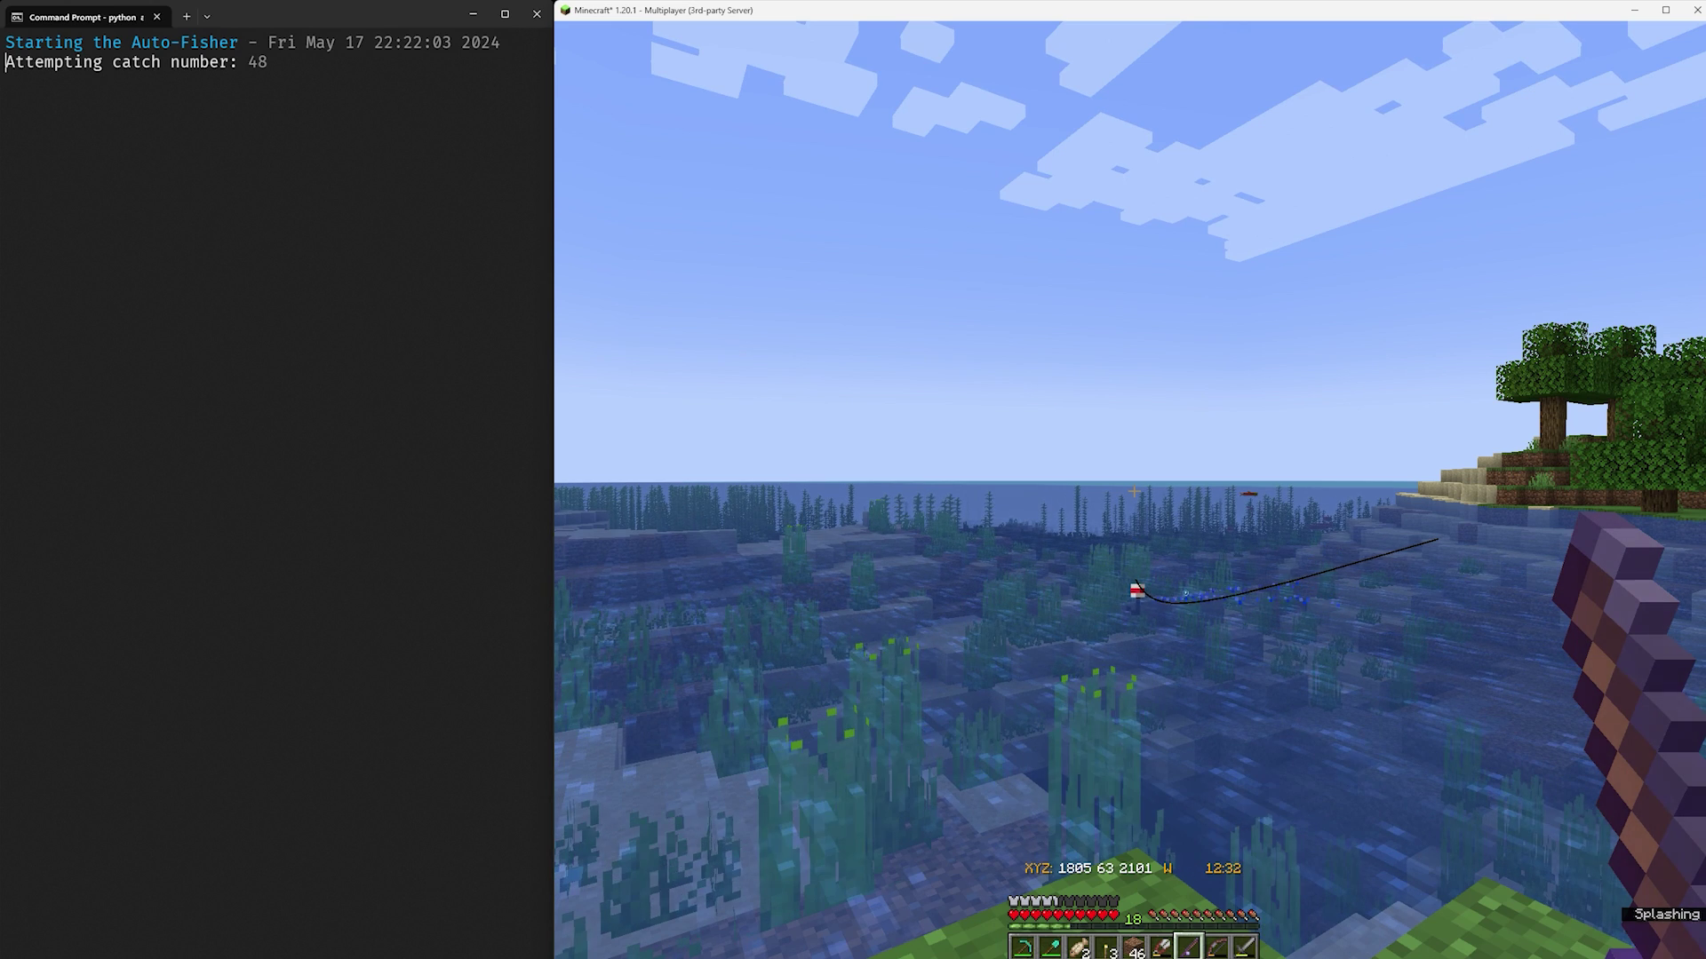
right_click(1132, 490)
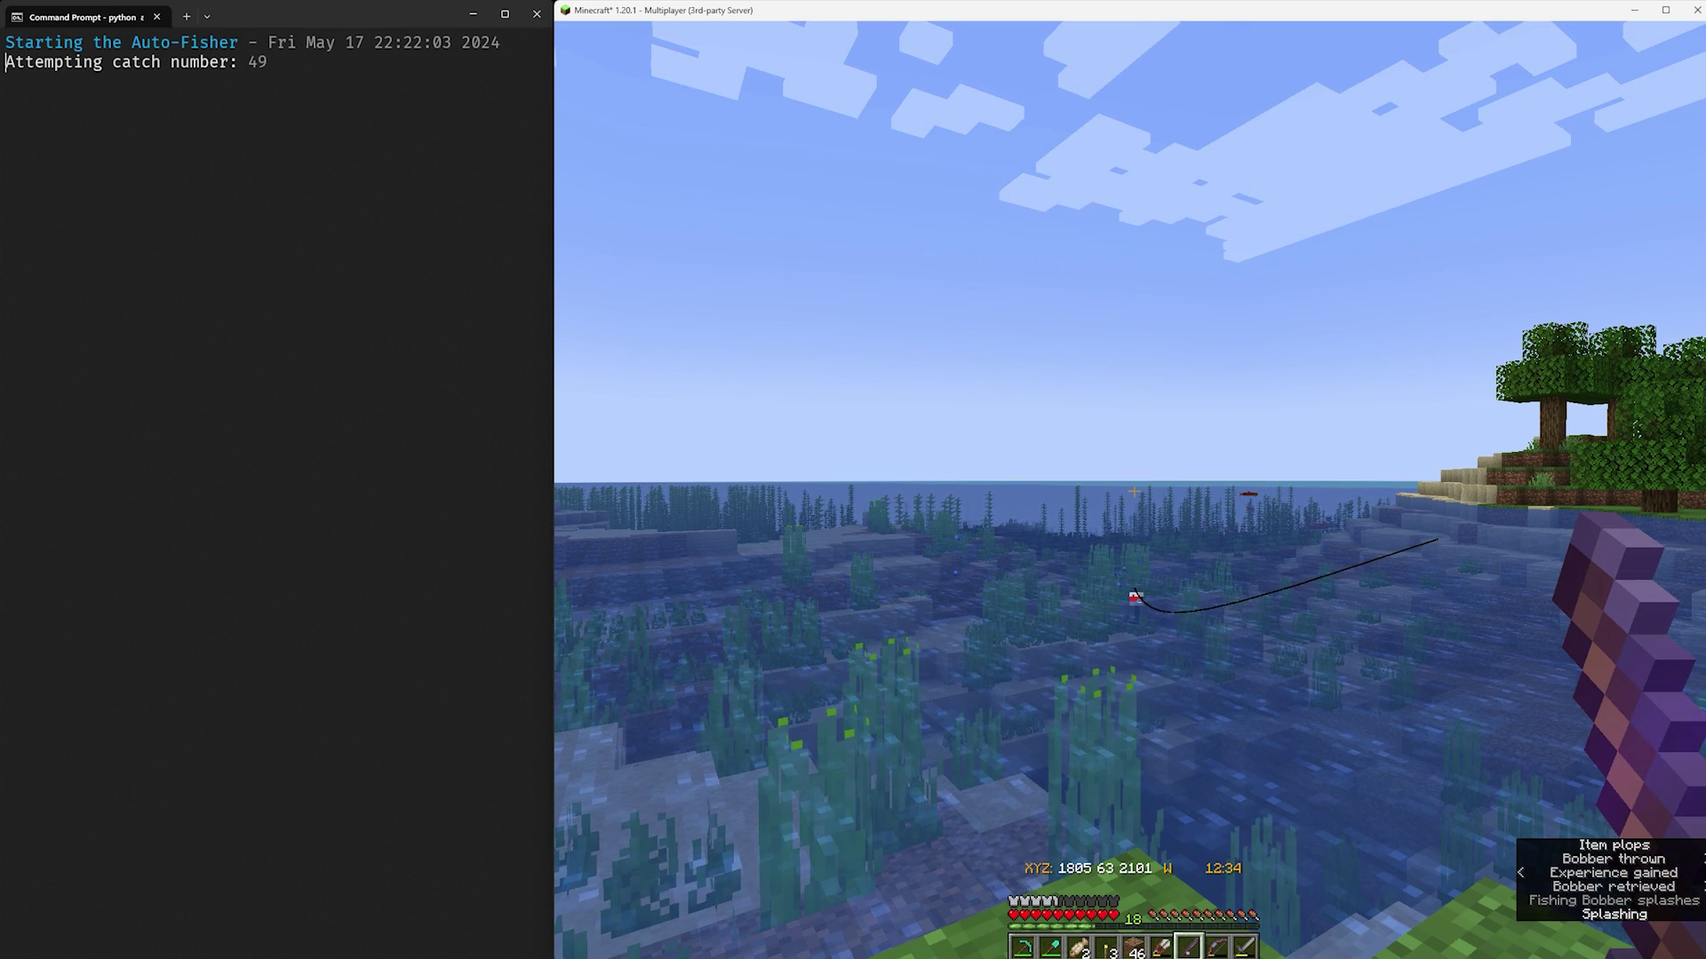
right_click(1133, 491)
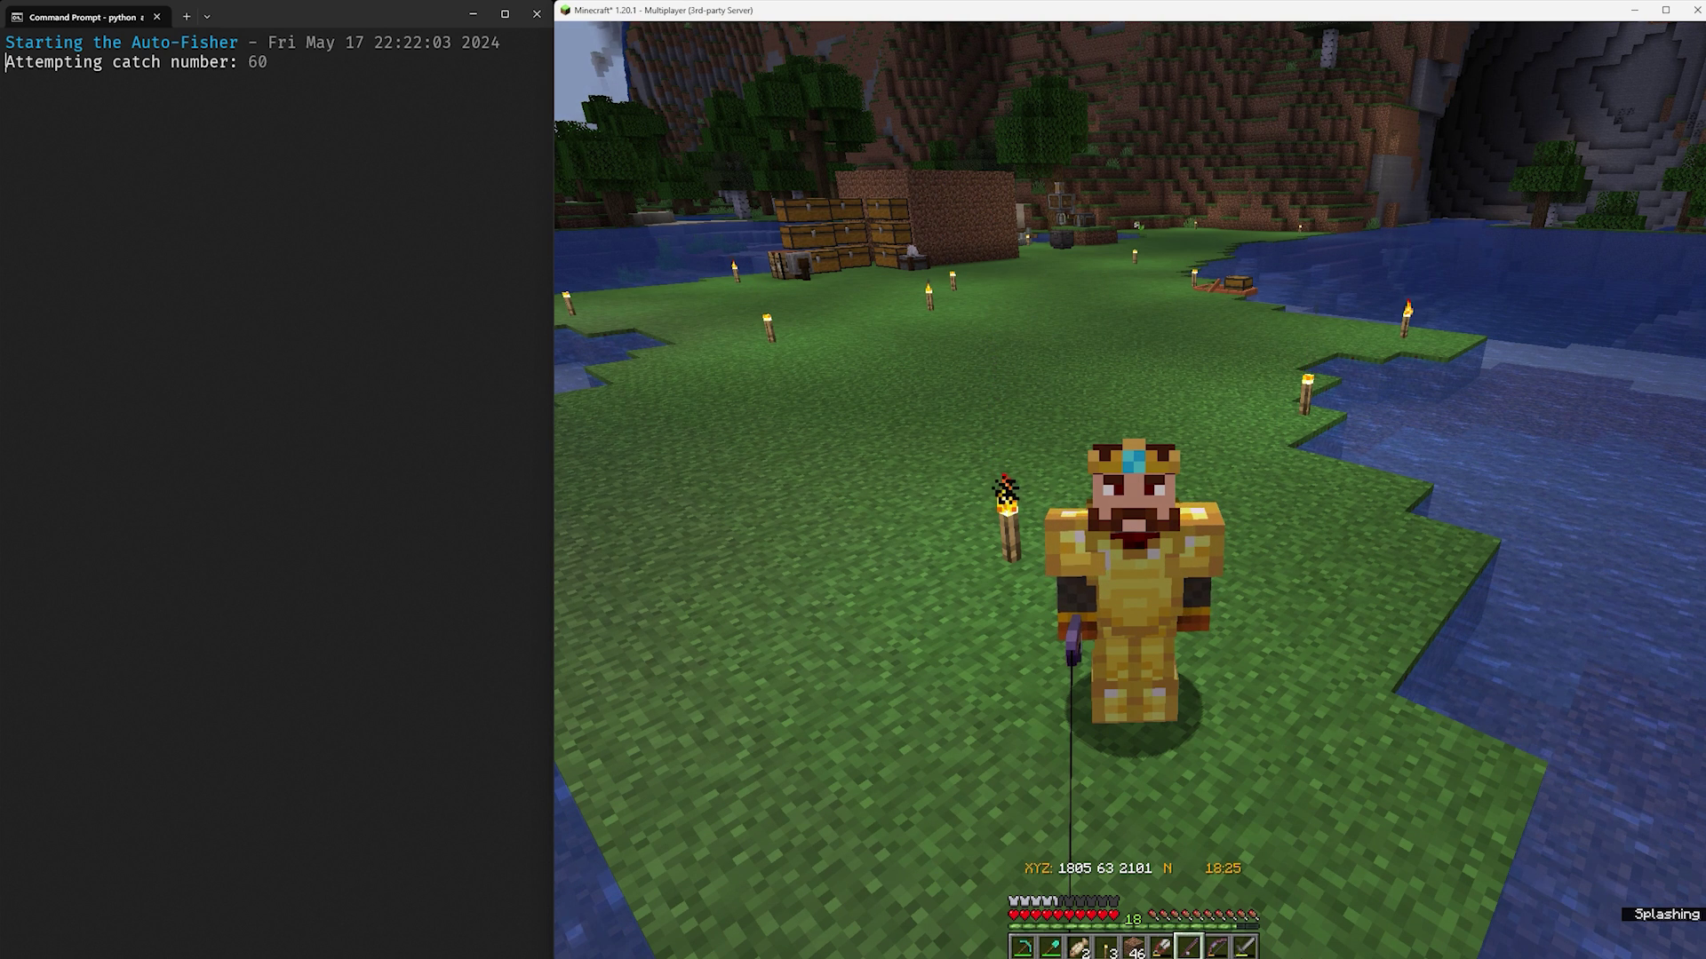
Check that Show Subtitles is ON under Options > Accessibility Settings, then return to Options.
key("Escape")
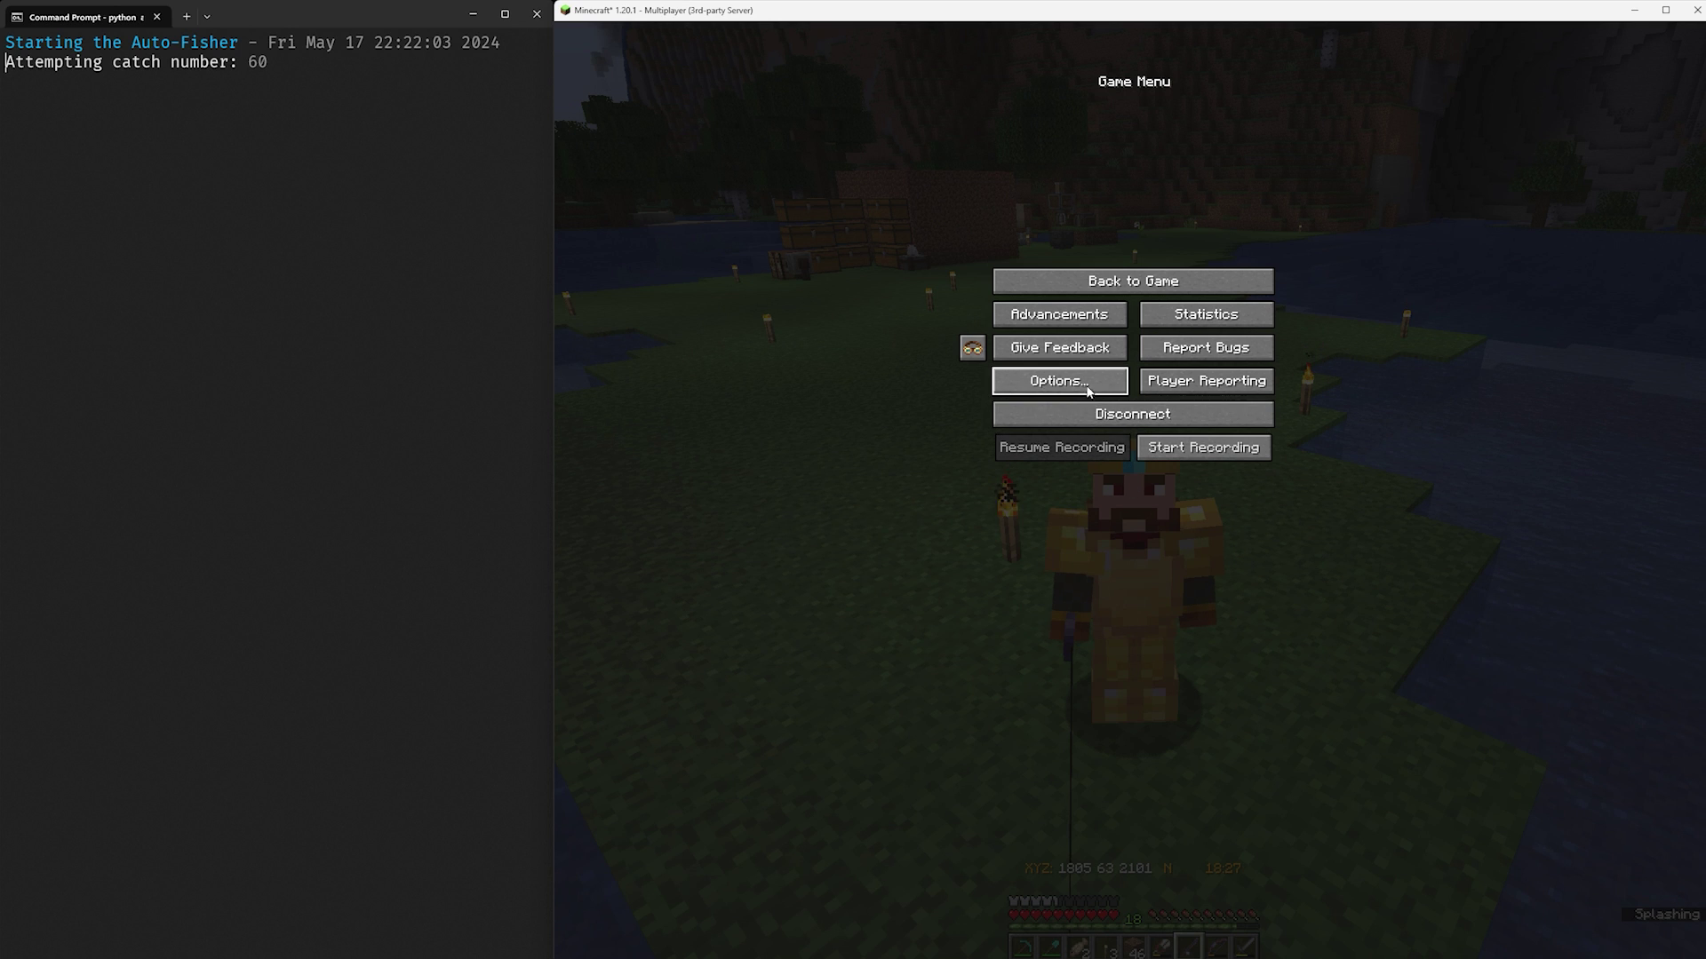
left_click(1089, 389)
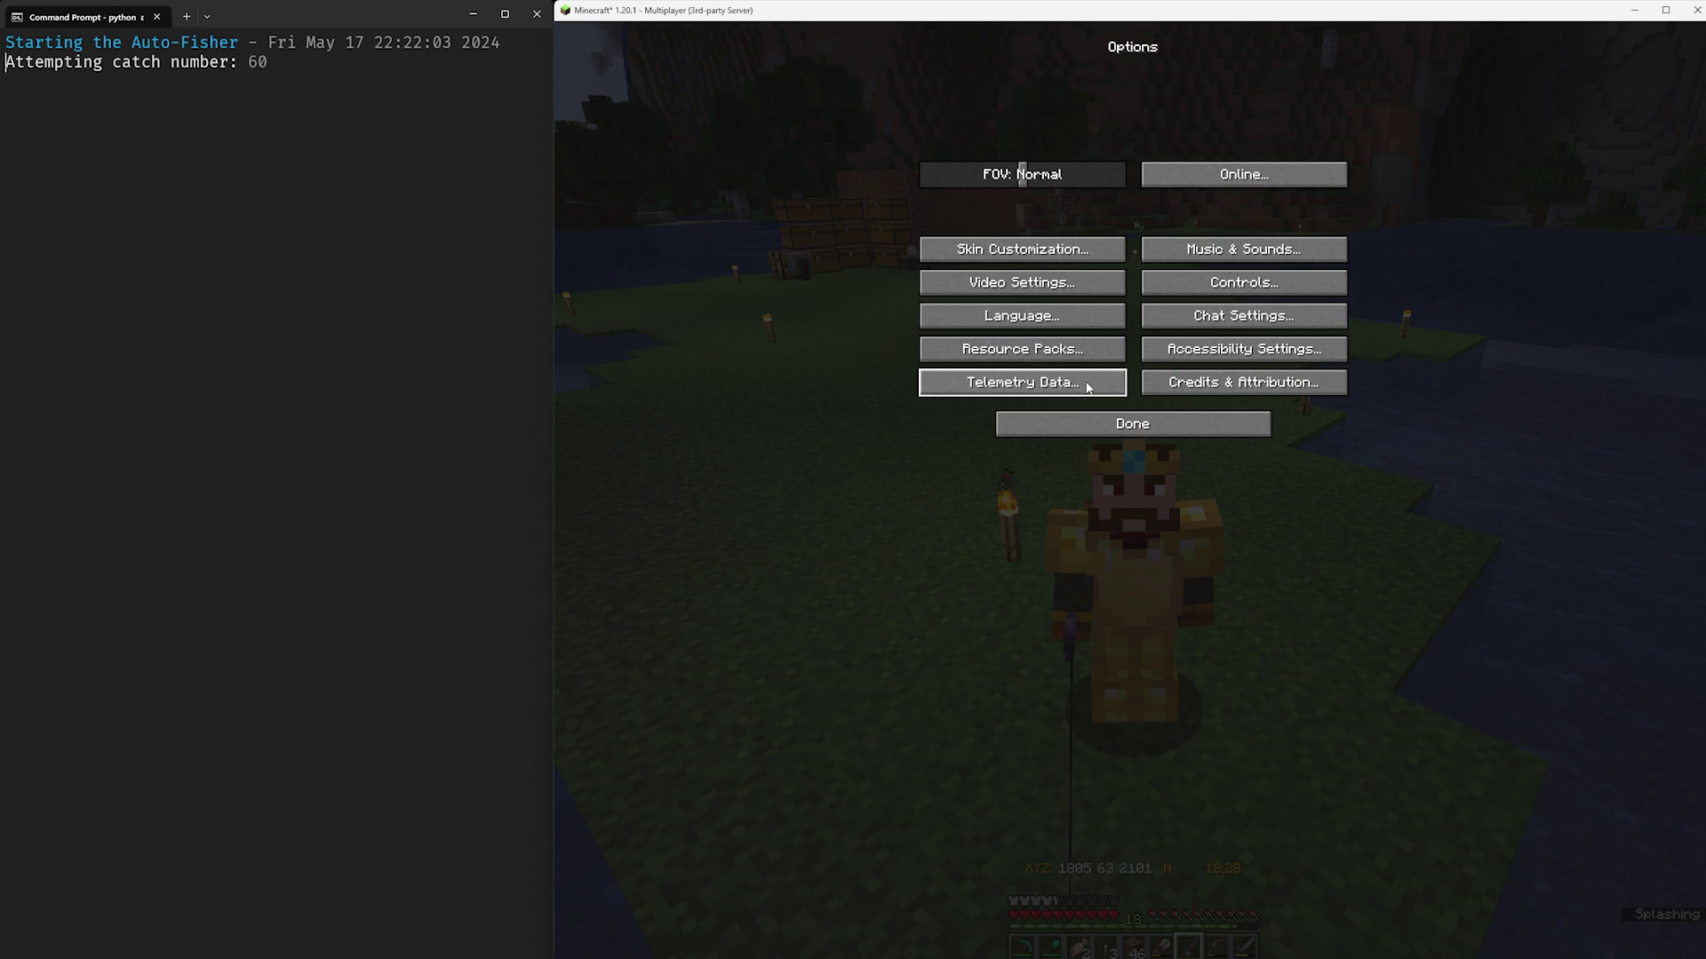
left_click(1252, 350)
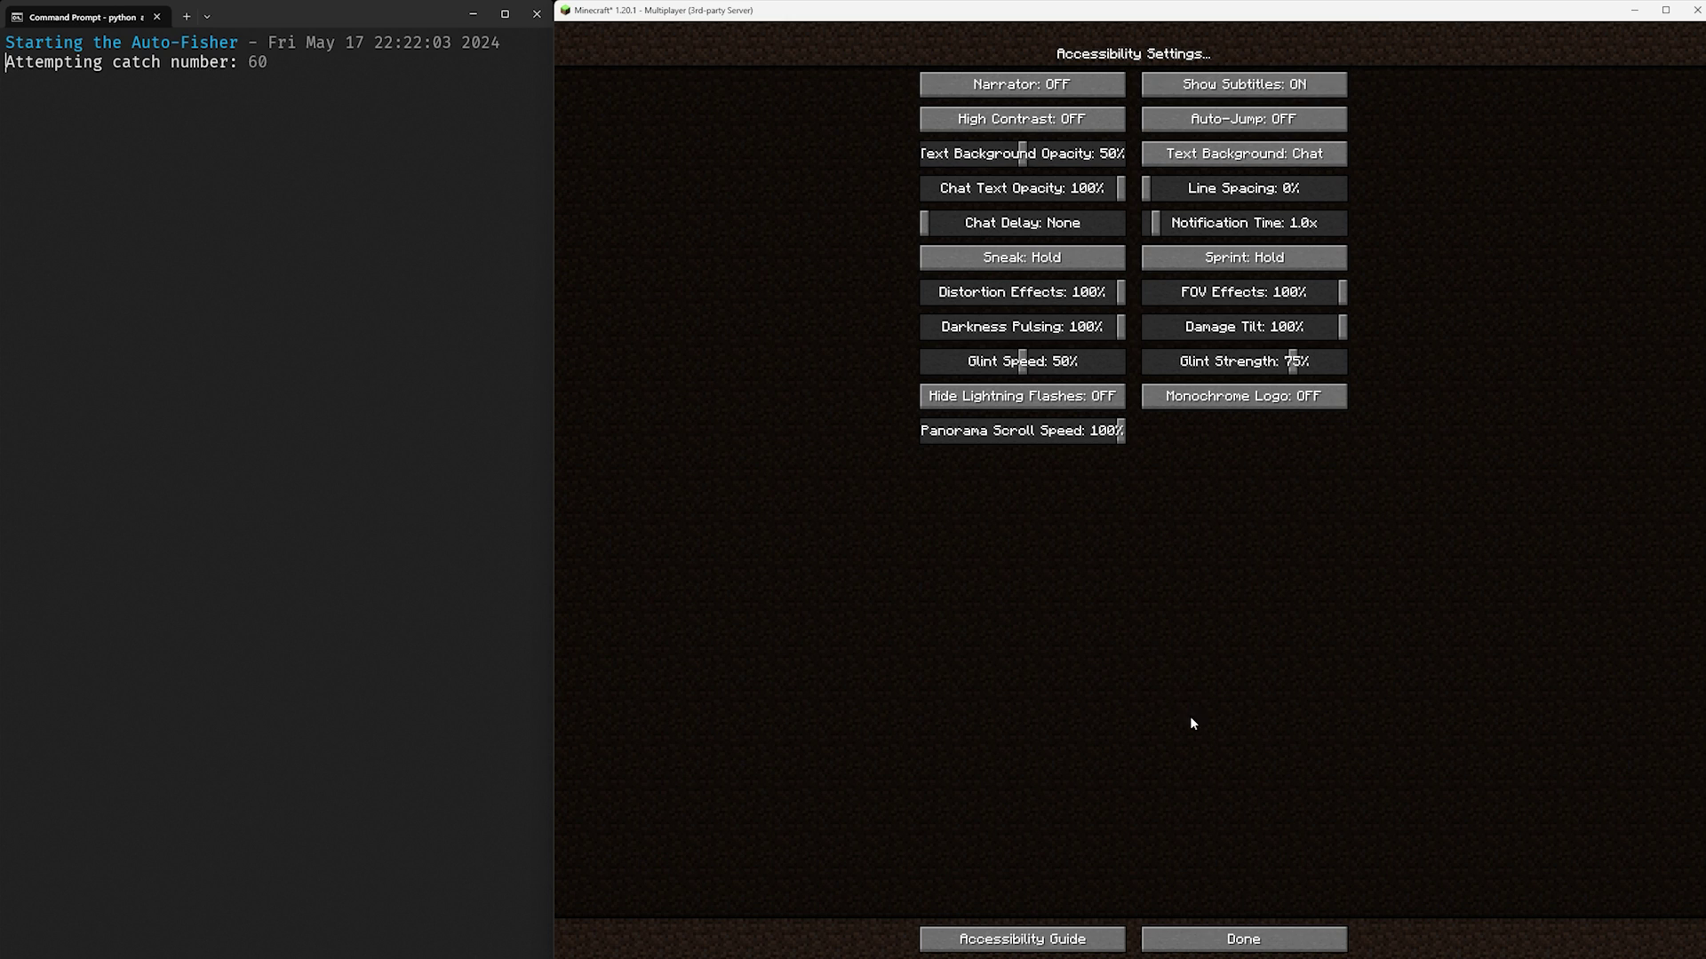
left_click(1246, 942)
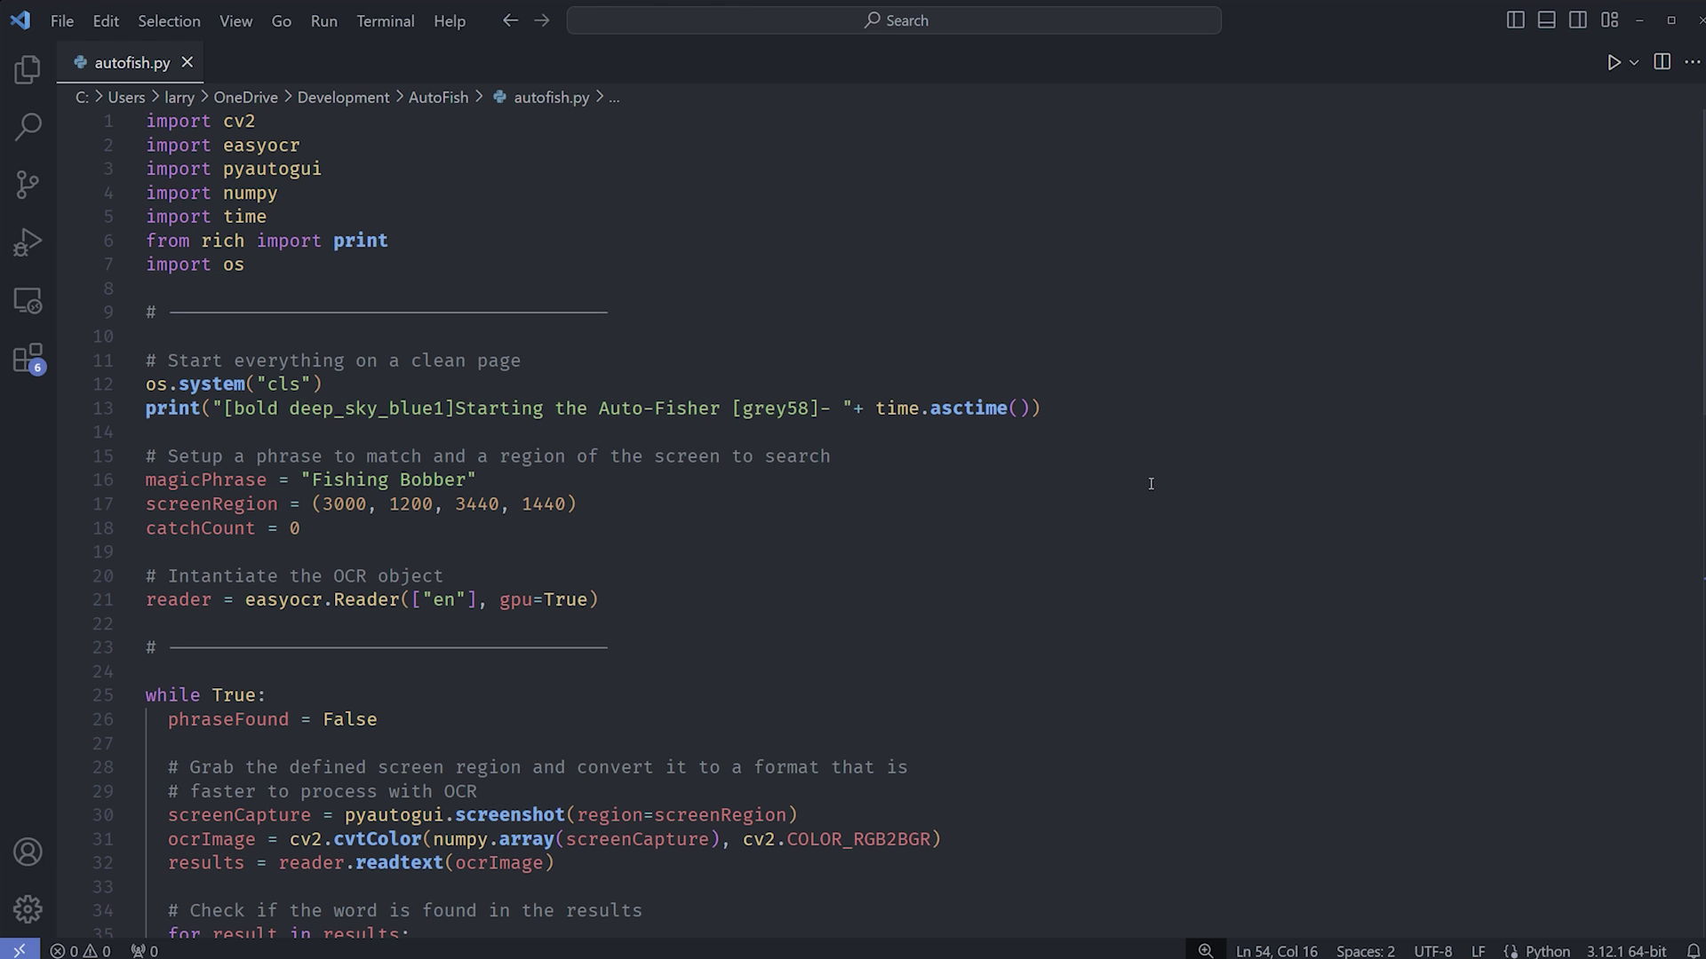
scroll(911, 331, "down", 3)
scroll(907, 333, "down", 2)
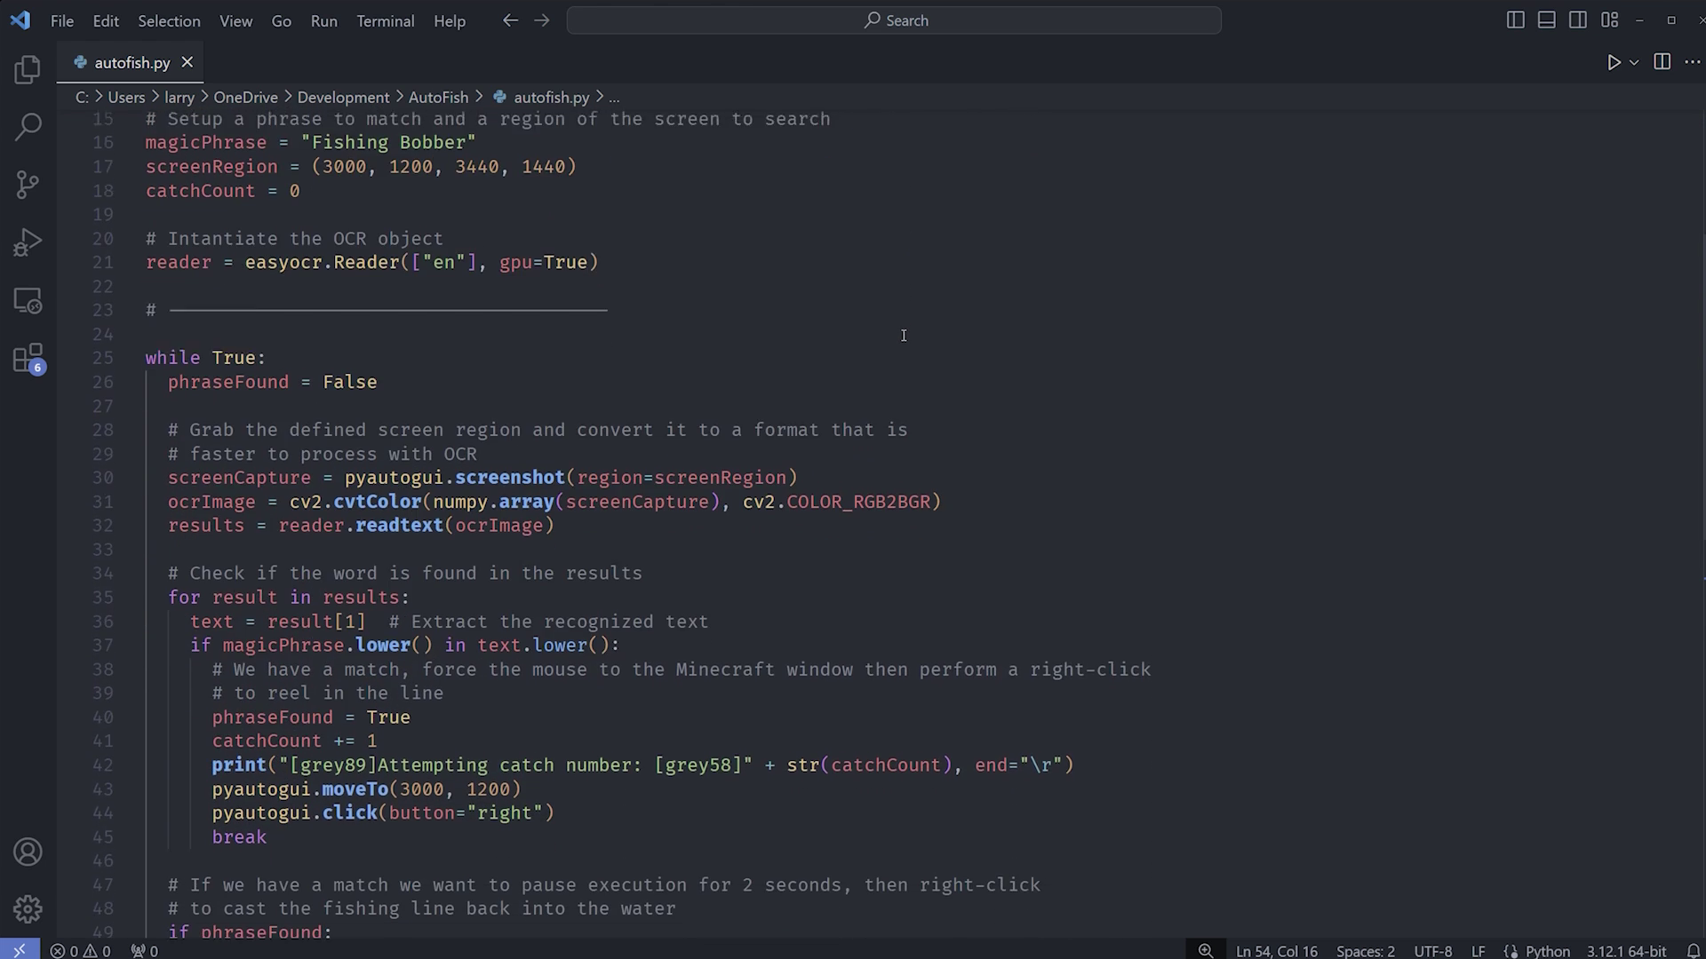
scroll(903, 334, "down", 3)
scroll(902, 334, "down", 3)
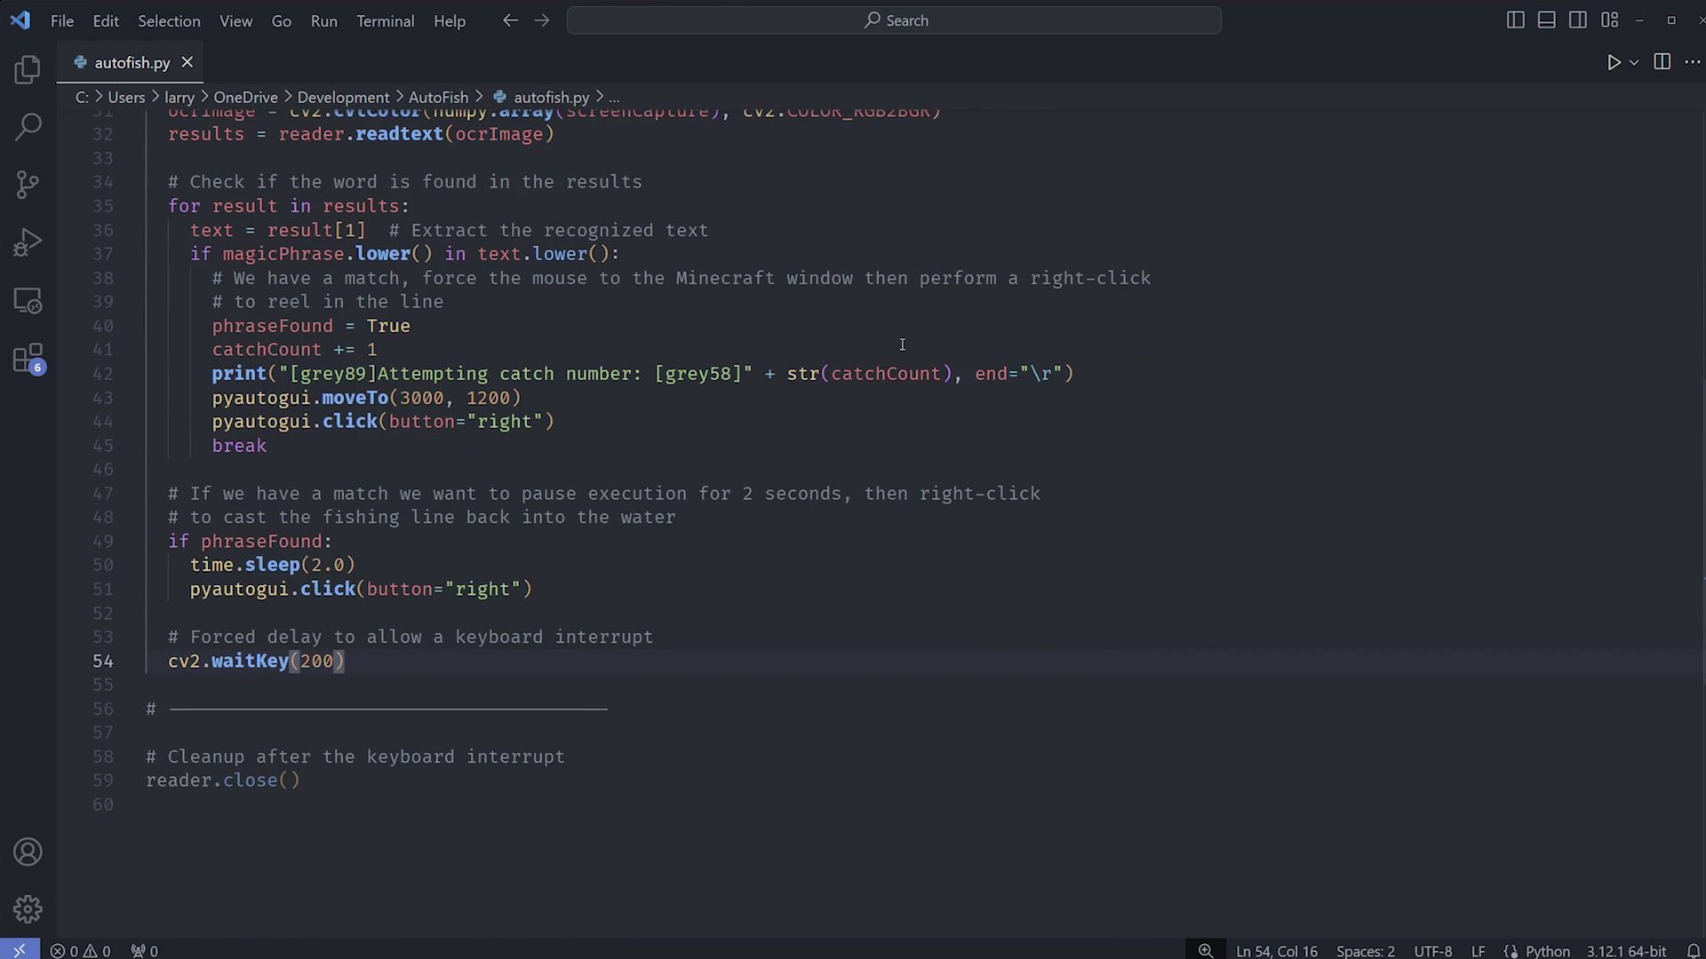
scroll(903, 342, "up", 3)
scroll(889, 377, "up", 3)
scroll(888, 376, "up", 4)
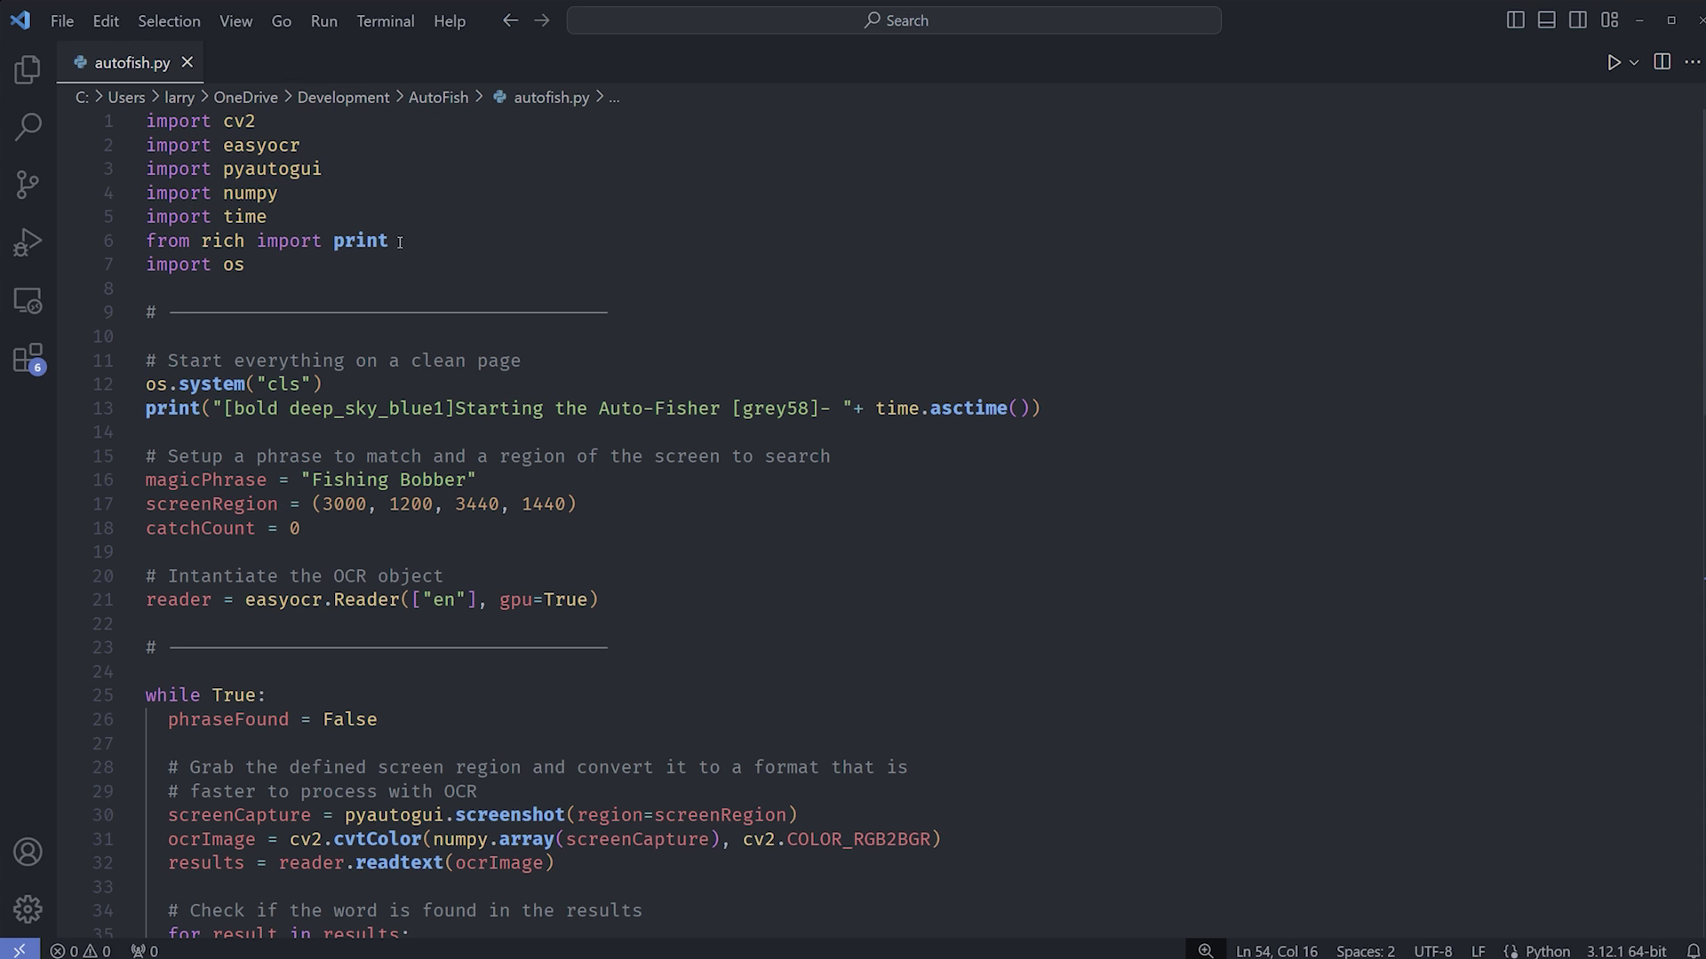
left_click_drag(304, 146, 147, 146)
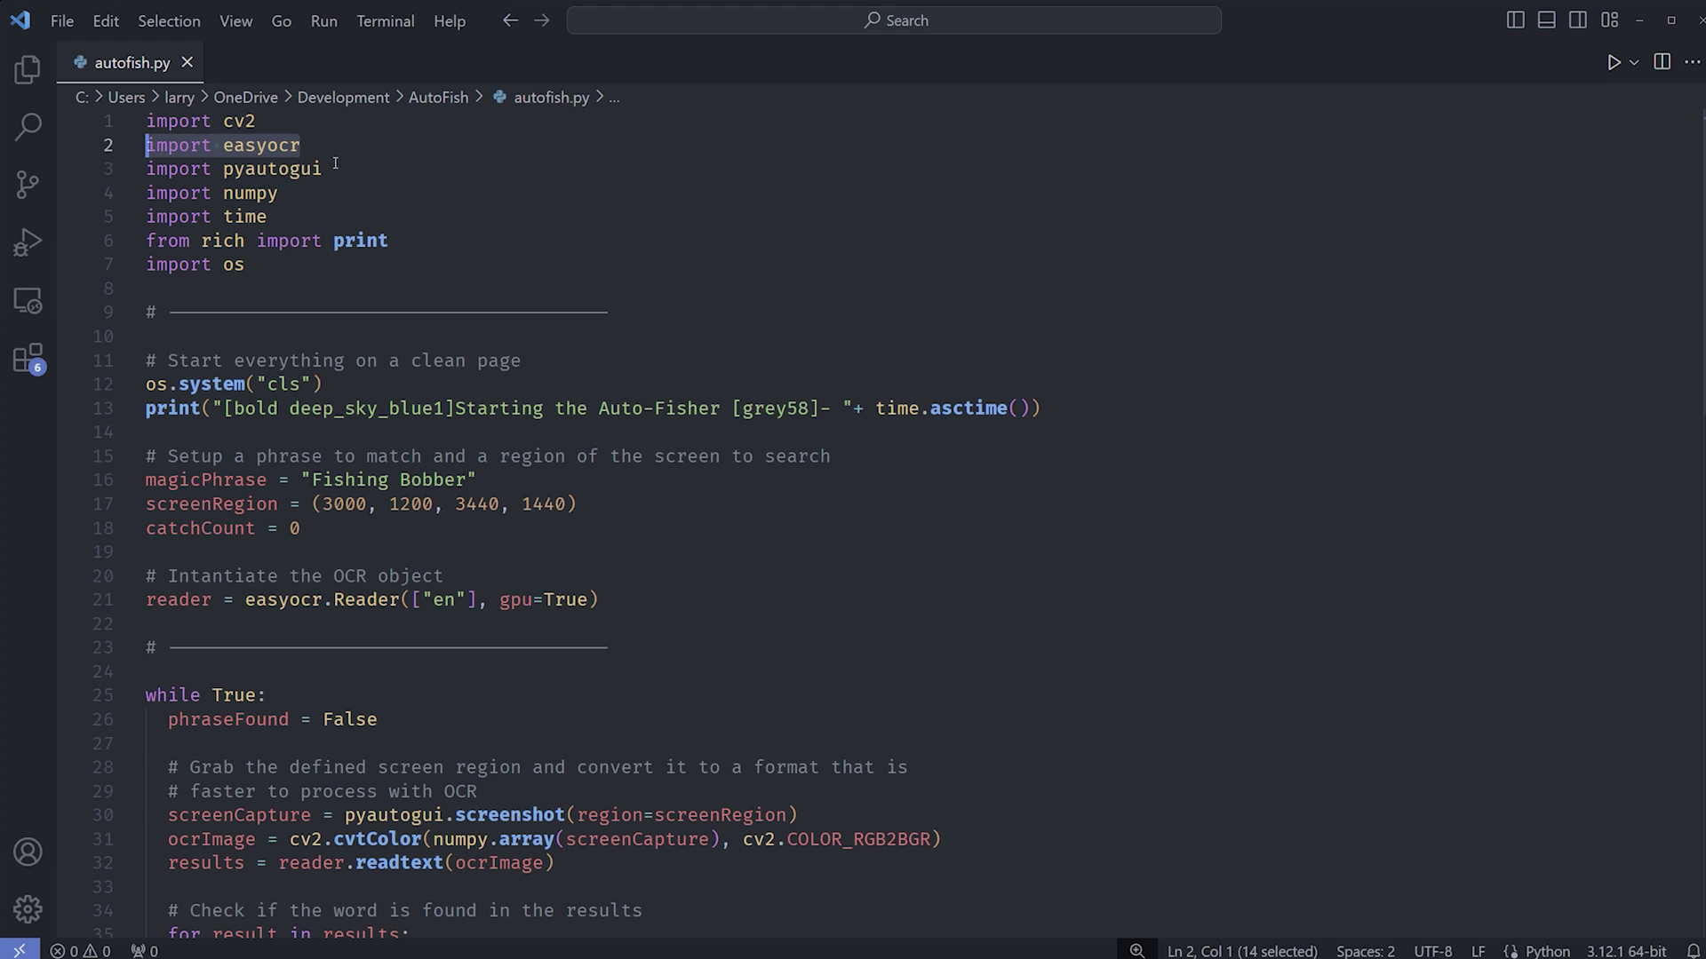
double_click(292, 146)
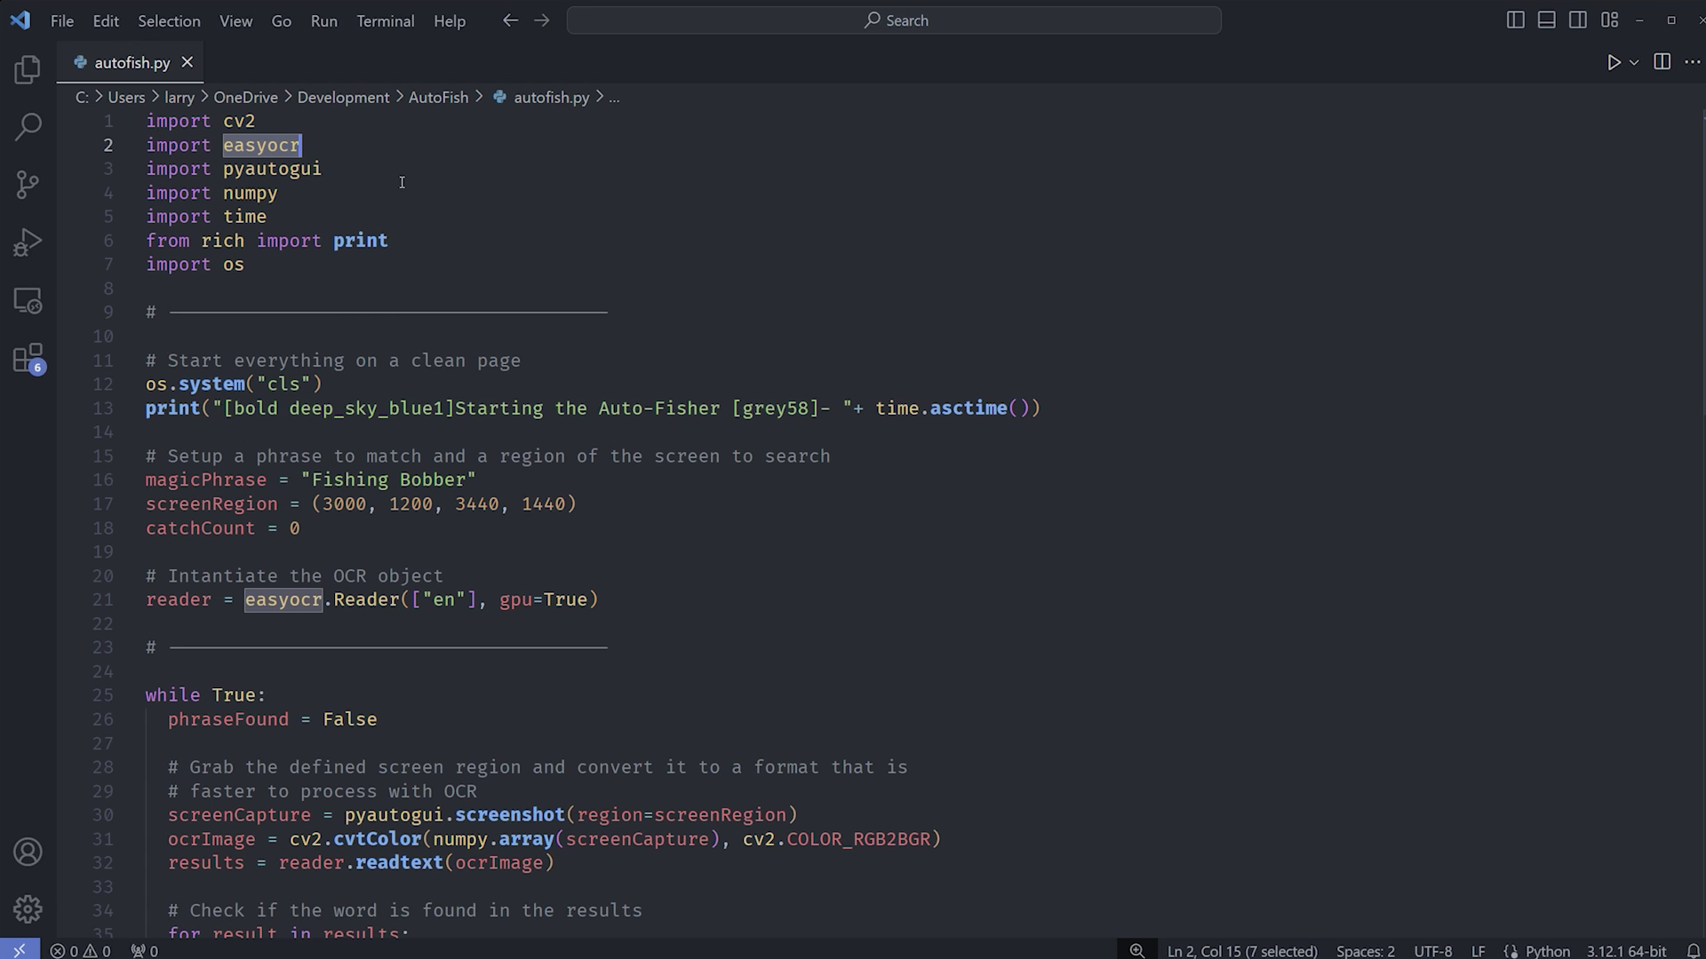
left_click(495, 378)
scroll(494, 379, "down", 3)
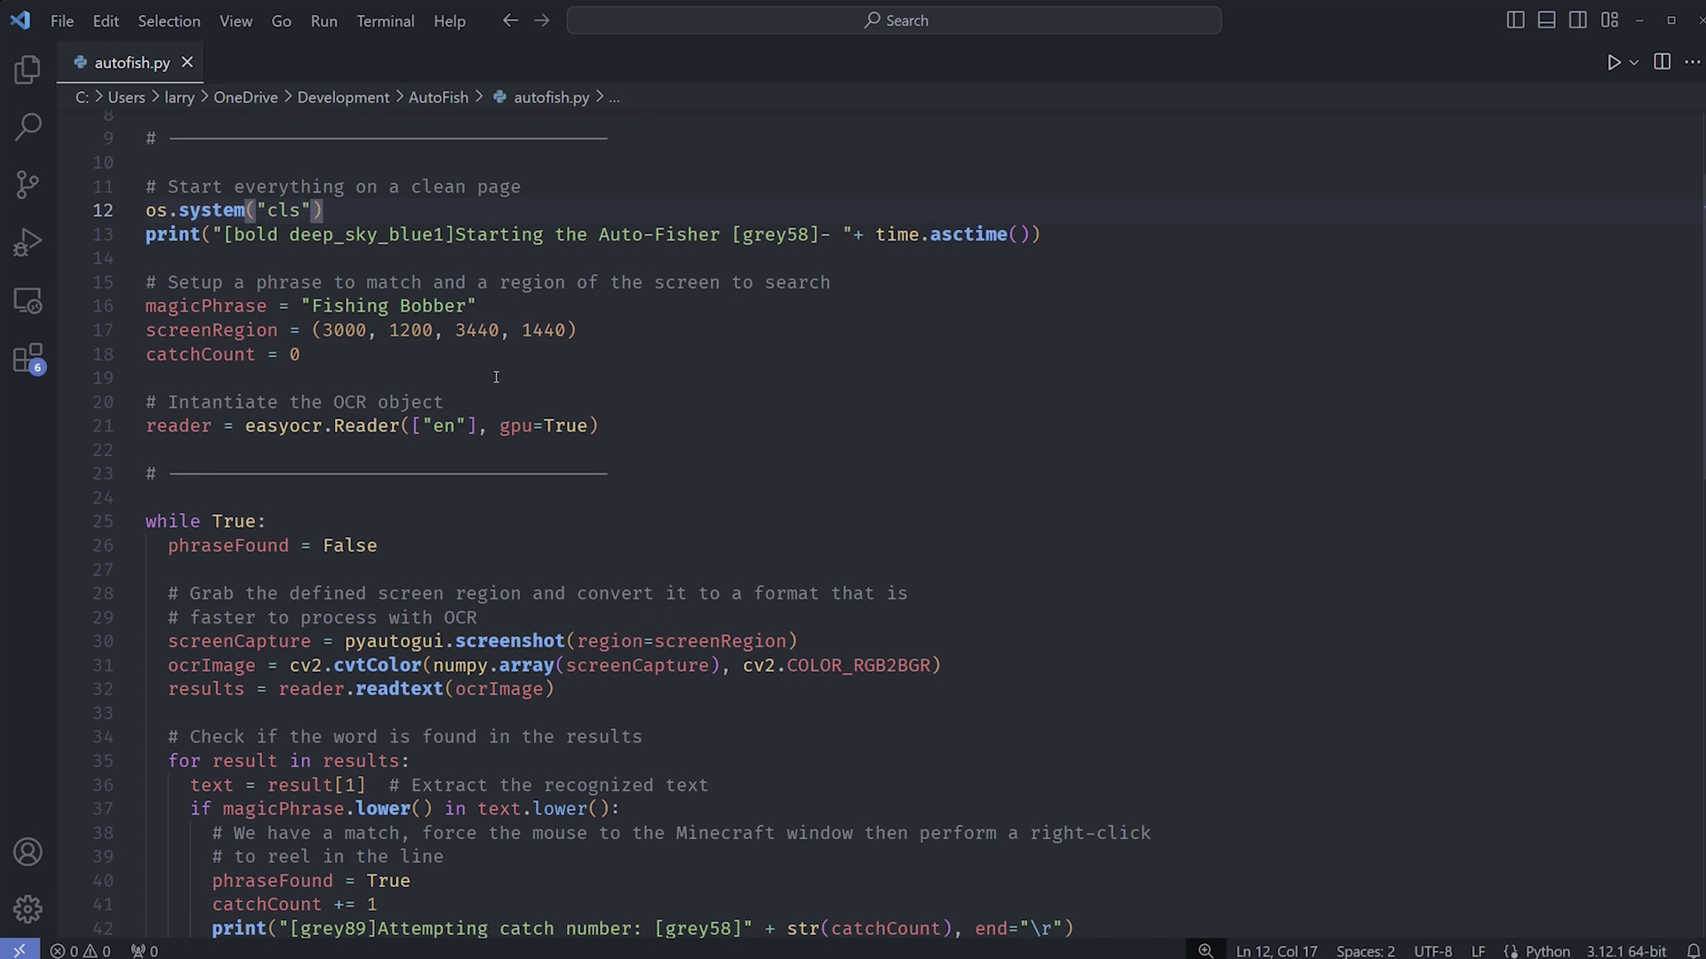
scroll(494, 379, "down", 1)
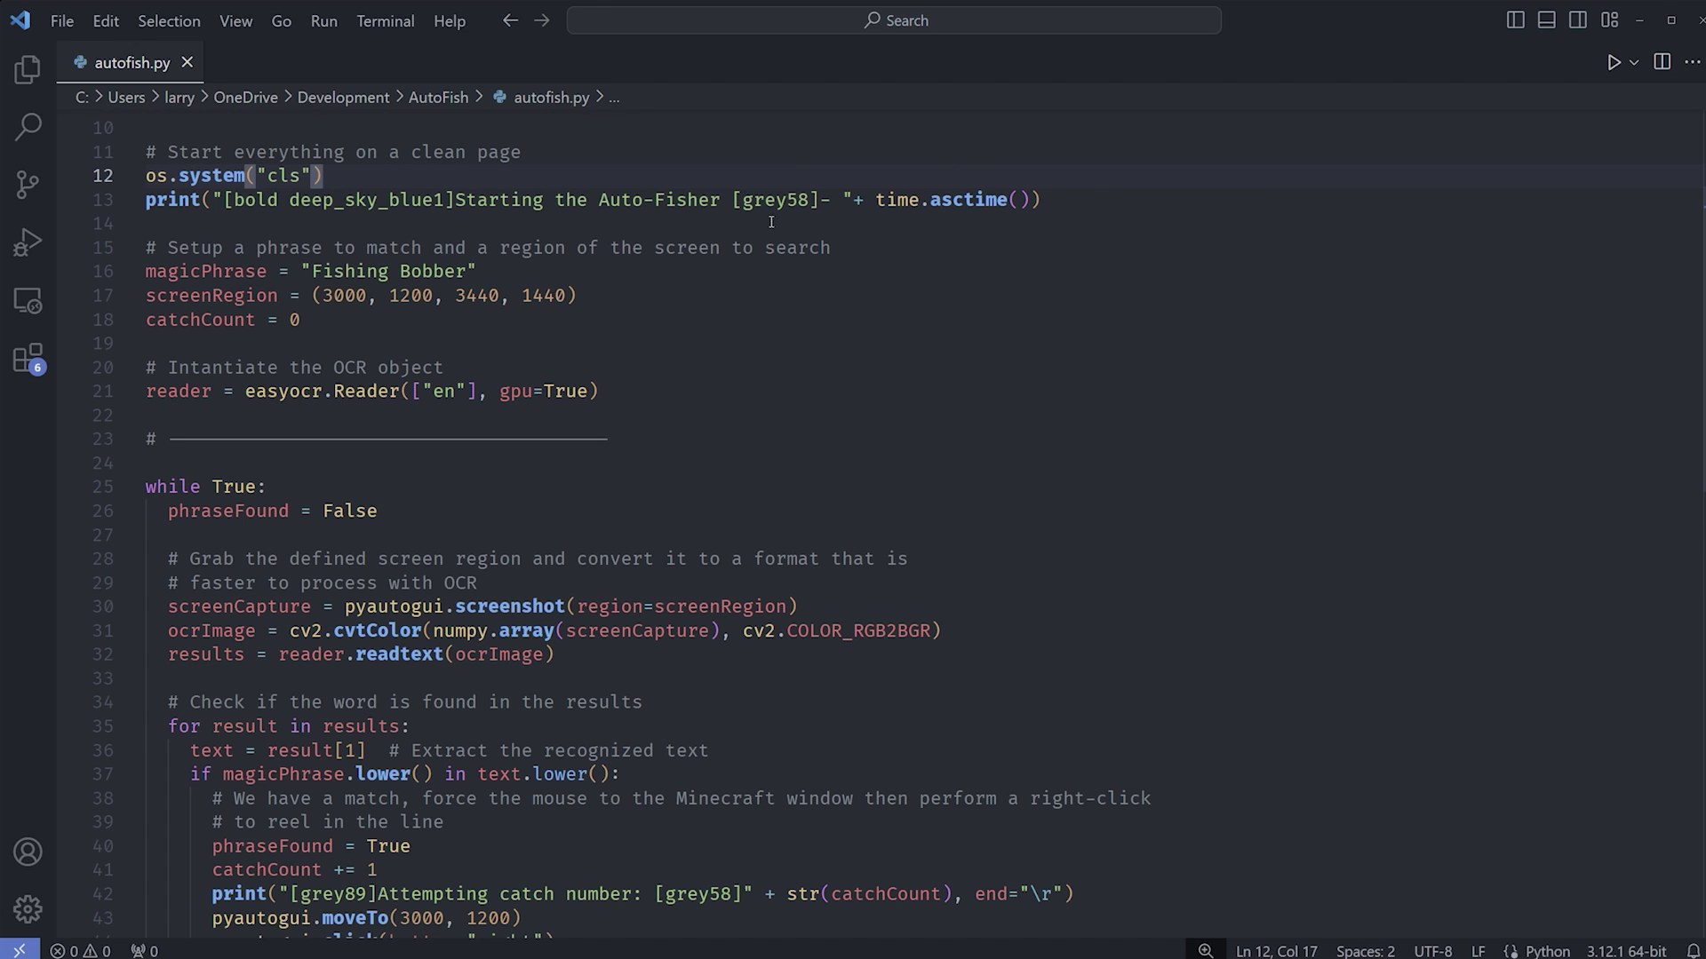
left_click_drag(1092, 199, 146, 175)
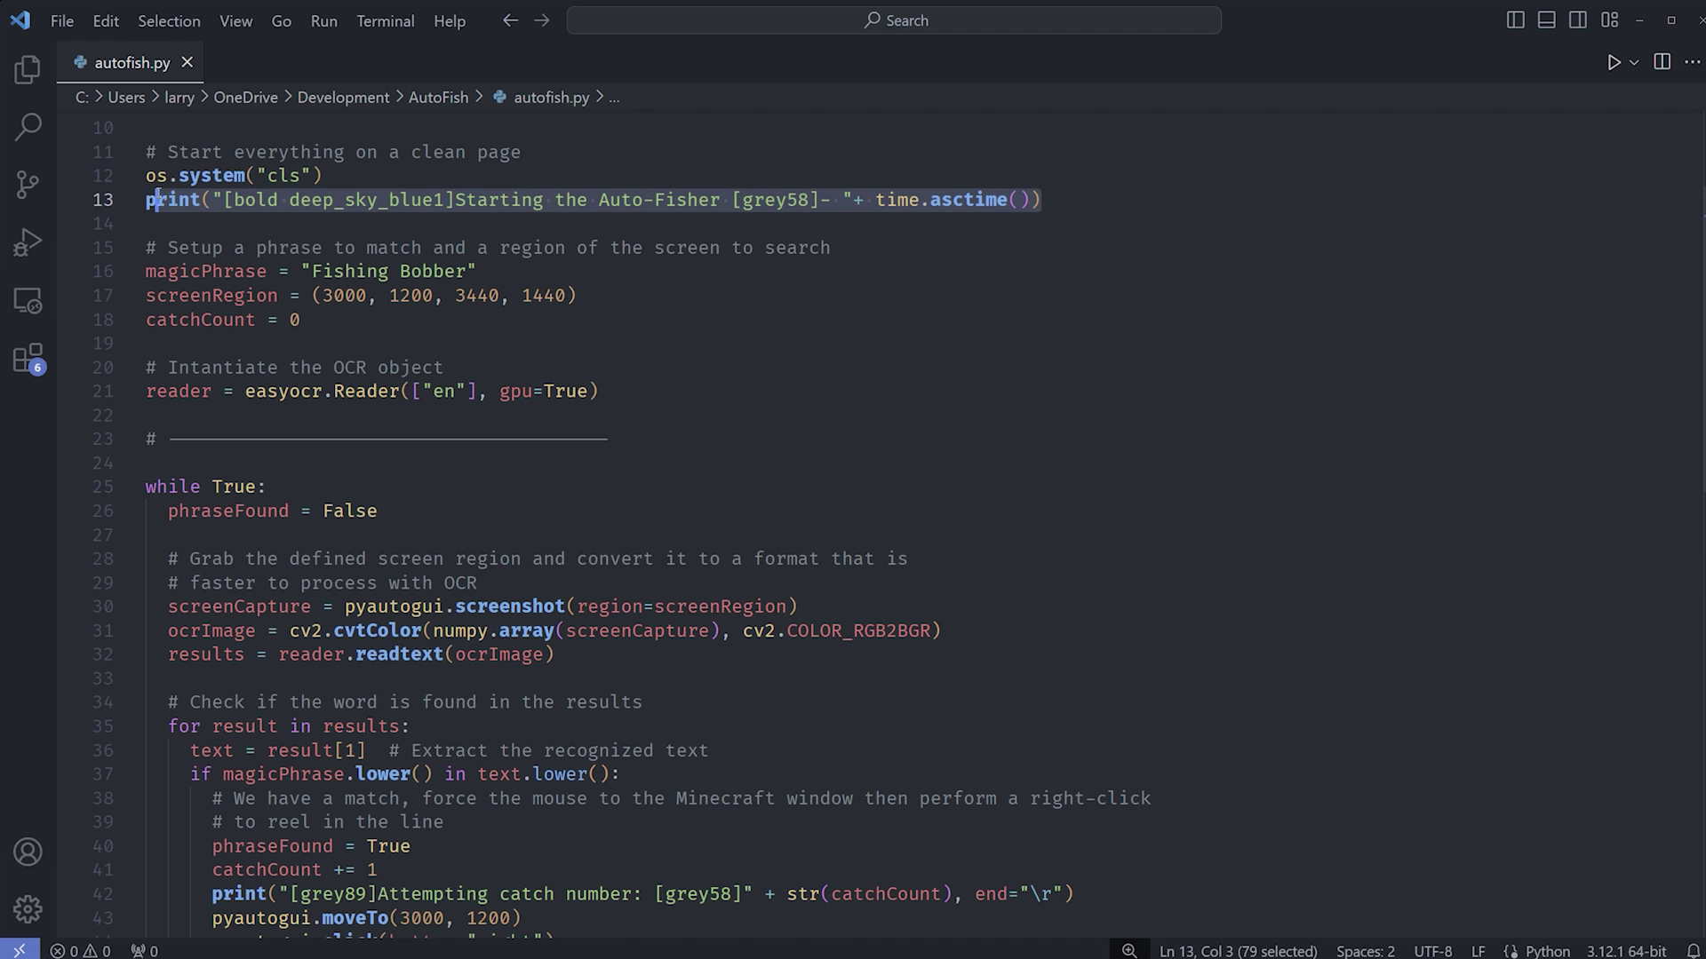
left_click(700, 362)
scroll(383, 323, "down", 1)
scroll(361, 315, "down", 1)
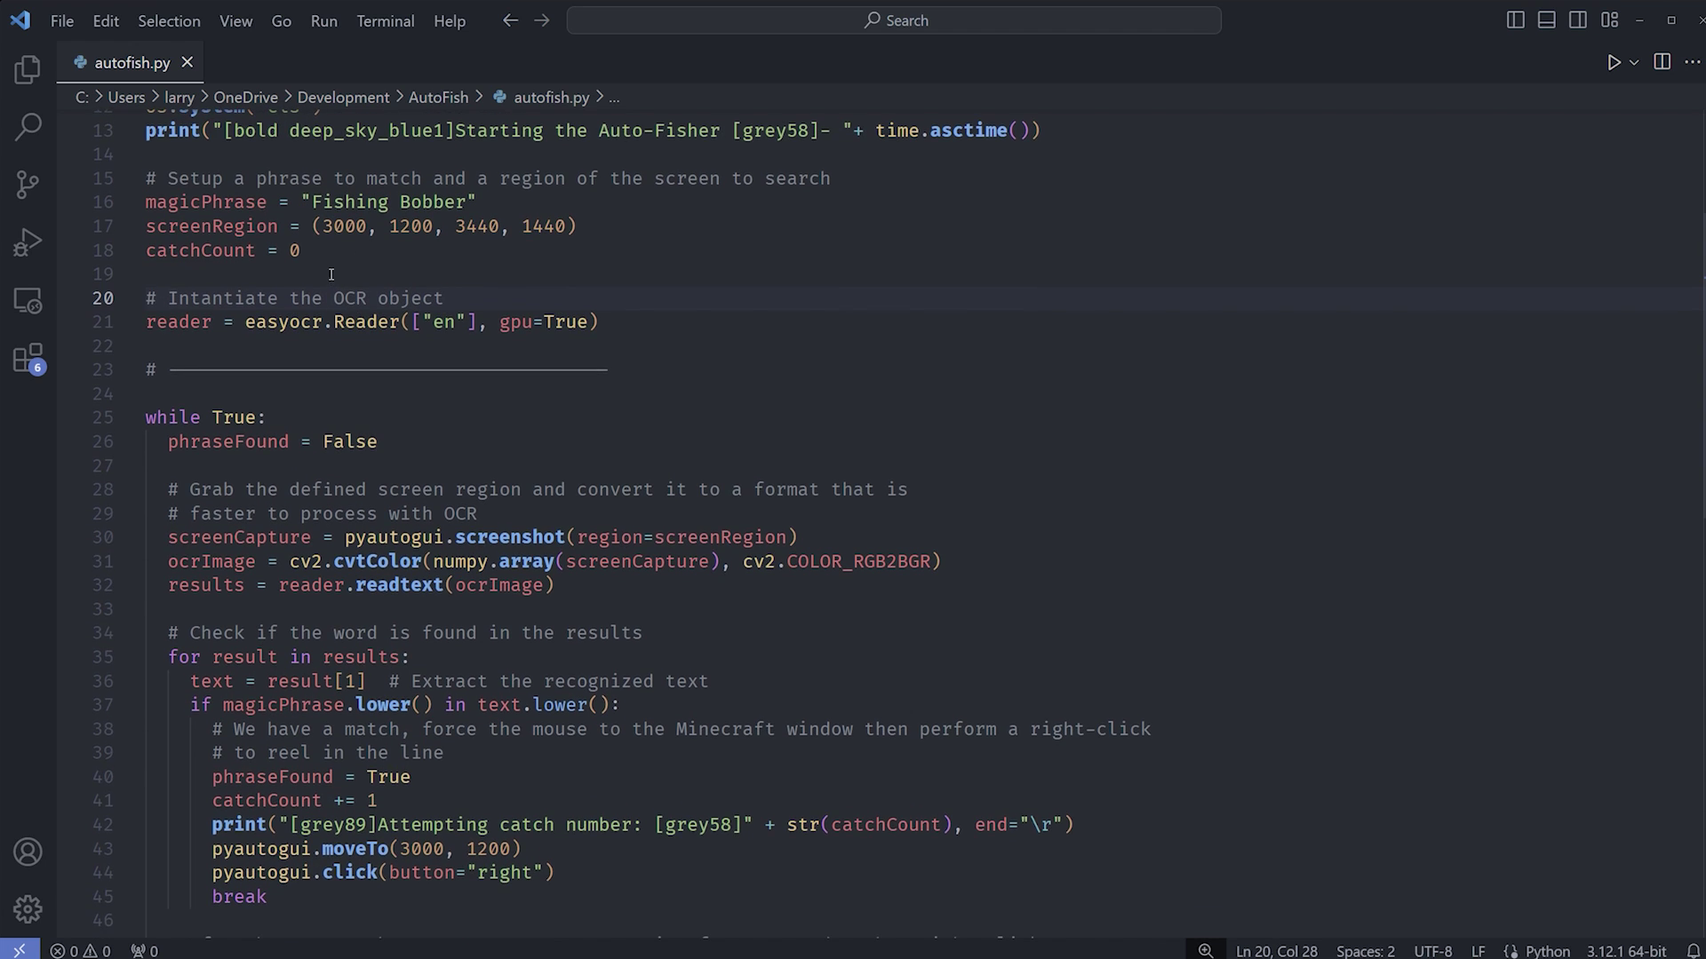
scroll(328, 267, "down", 1)
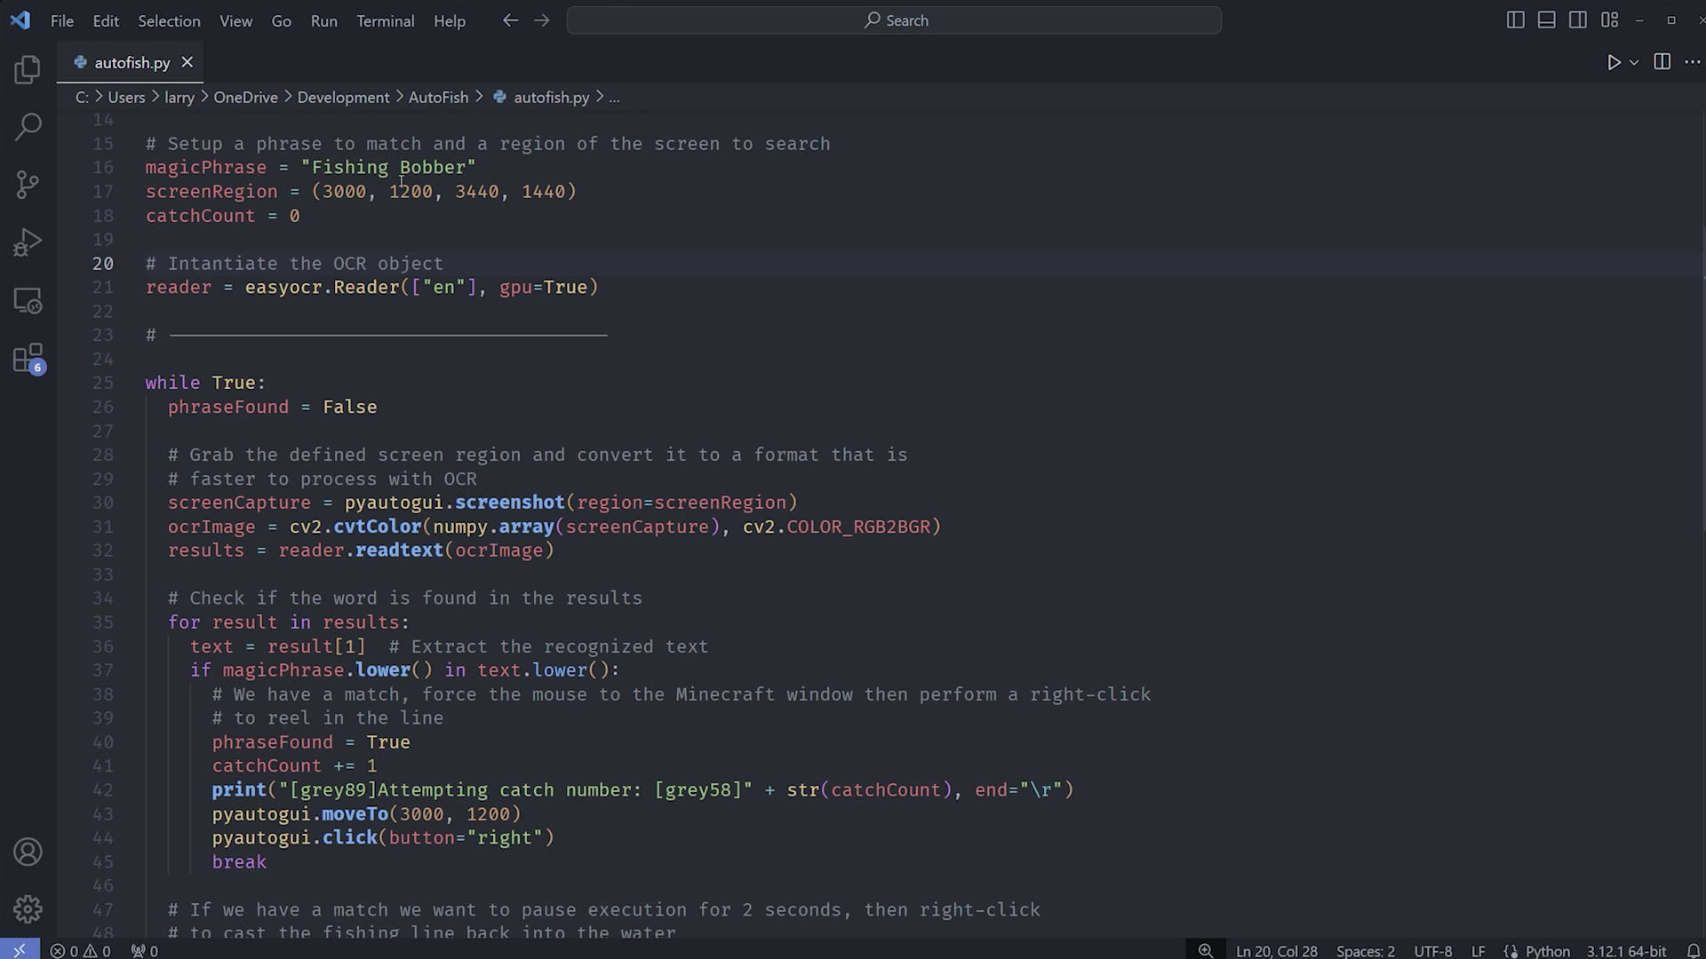
left_click_drag(480, 169, 144, 167)
mouse_move(489, 167)
left_mouse_down()
mouse_move(201, 145)
mouse_move(145, 167)
left_mouse_up()
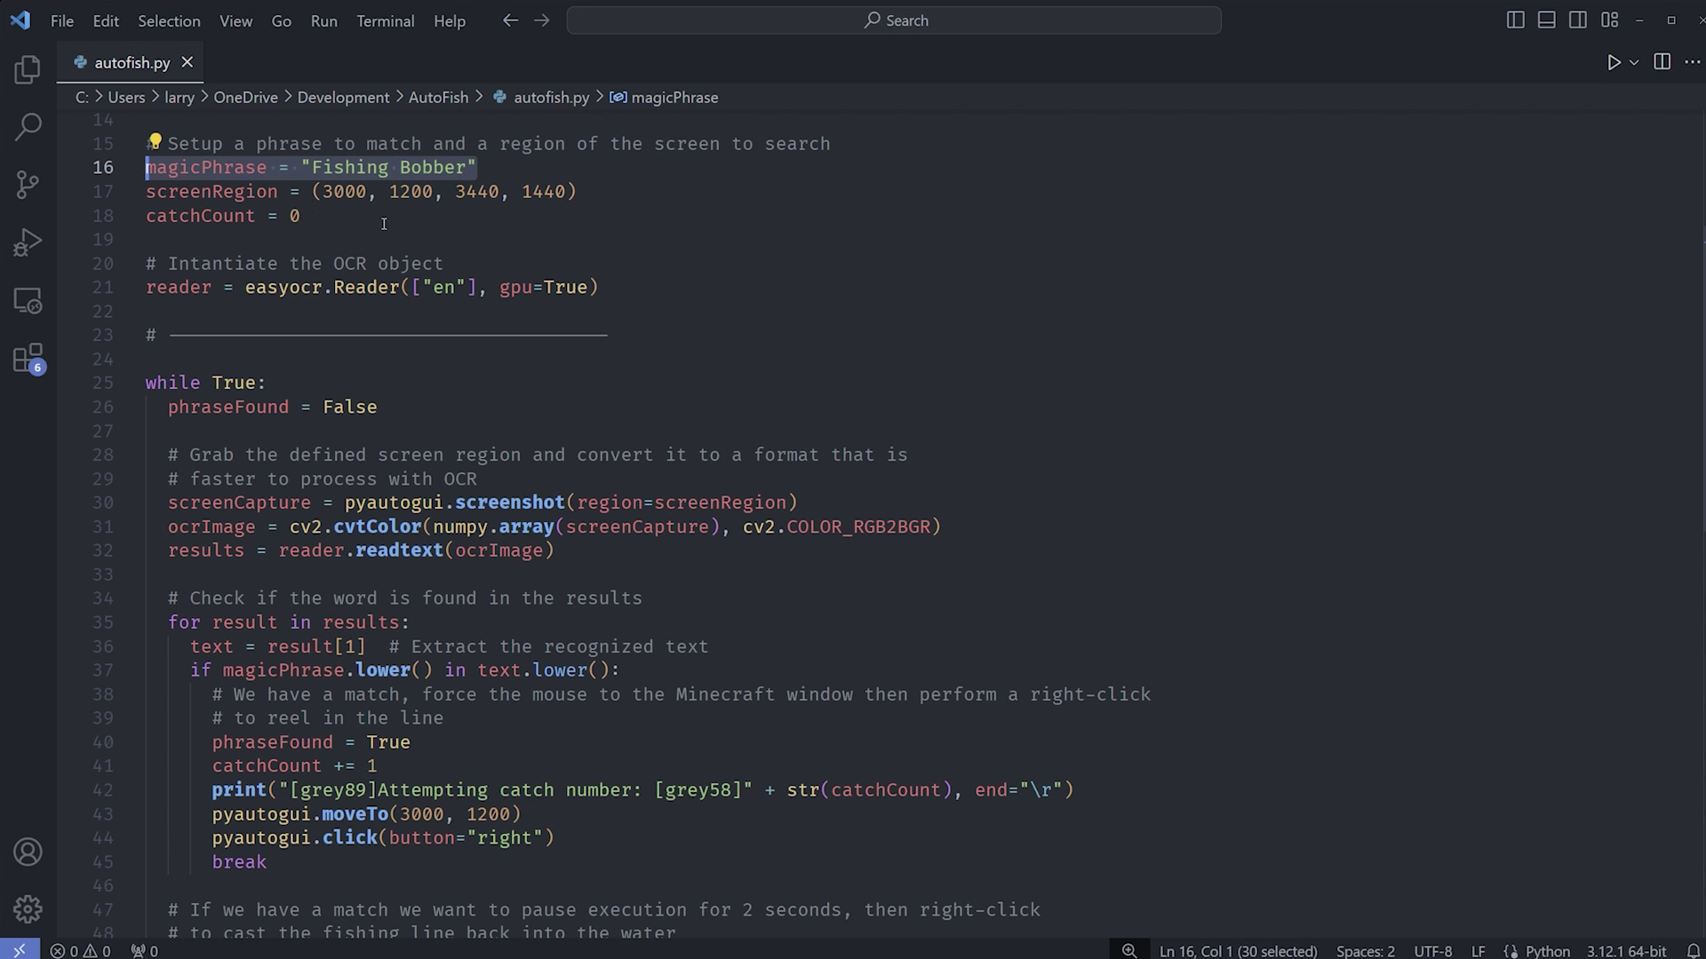
left_click(342, 220)
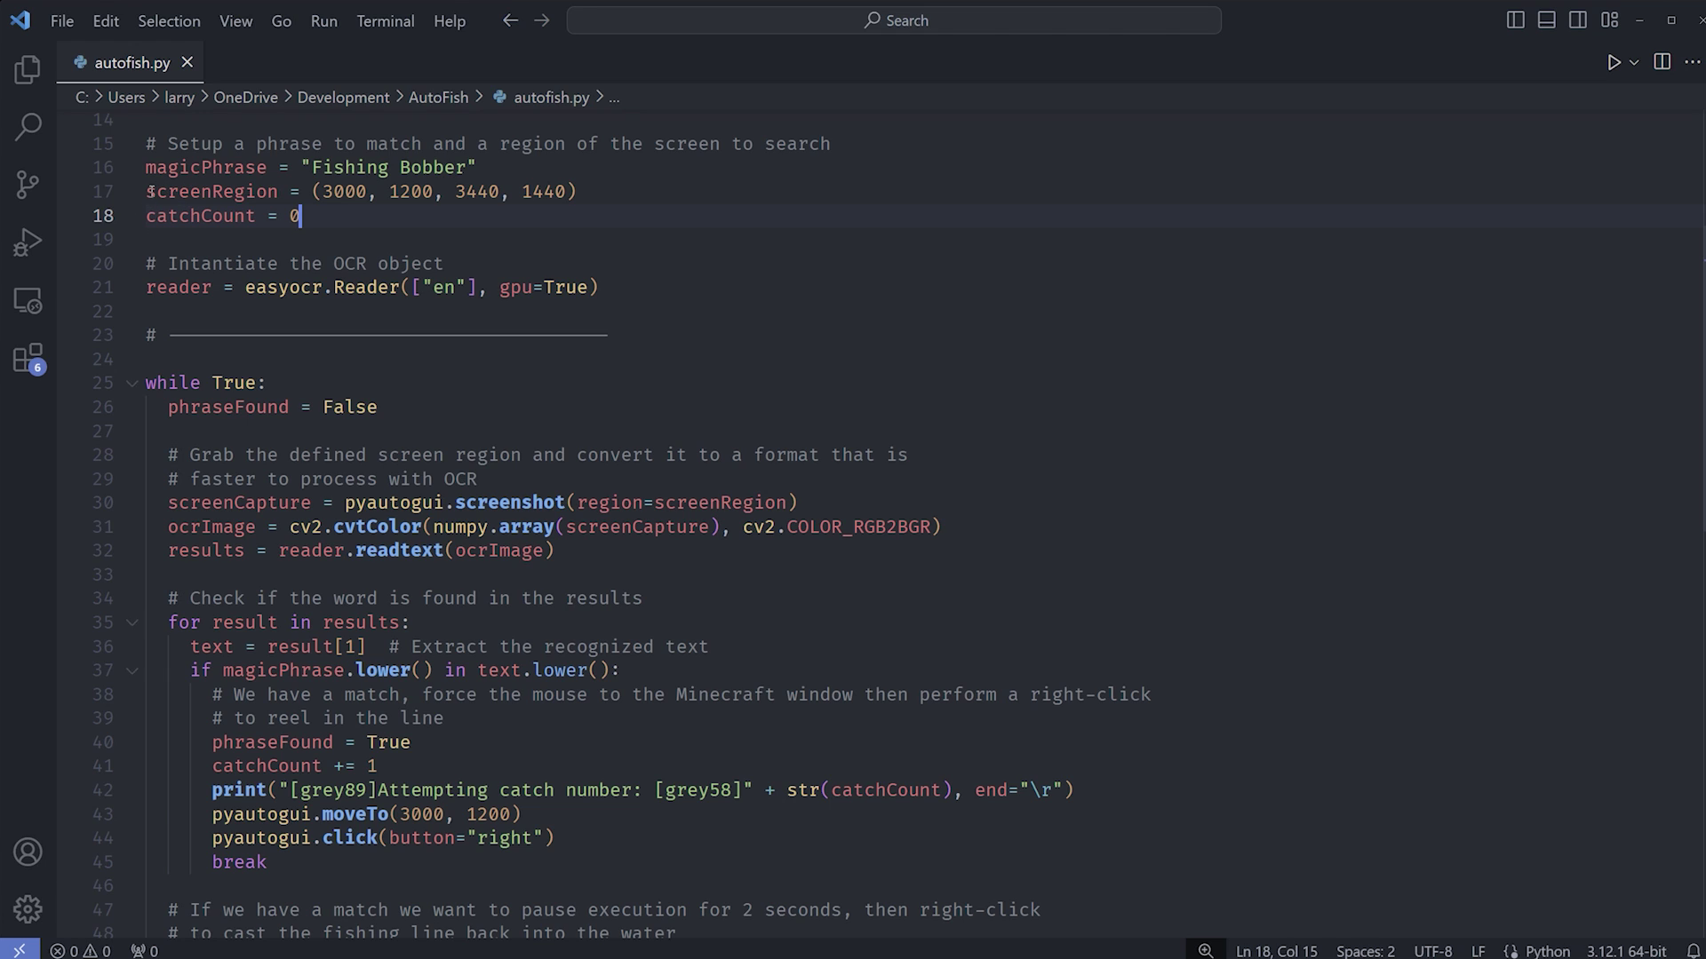
left_click_drag(324, 194, 436, 193)
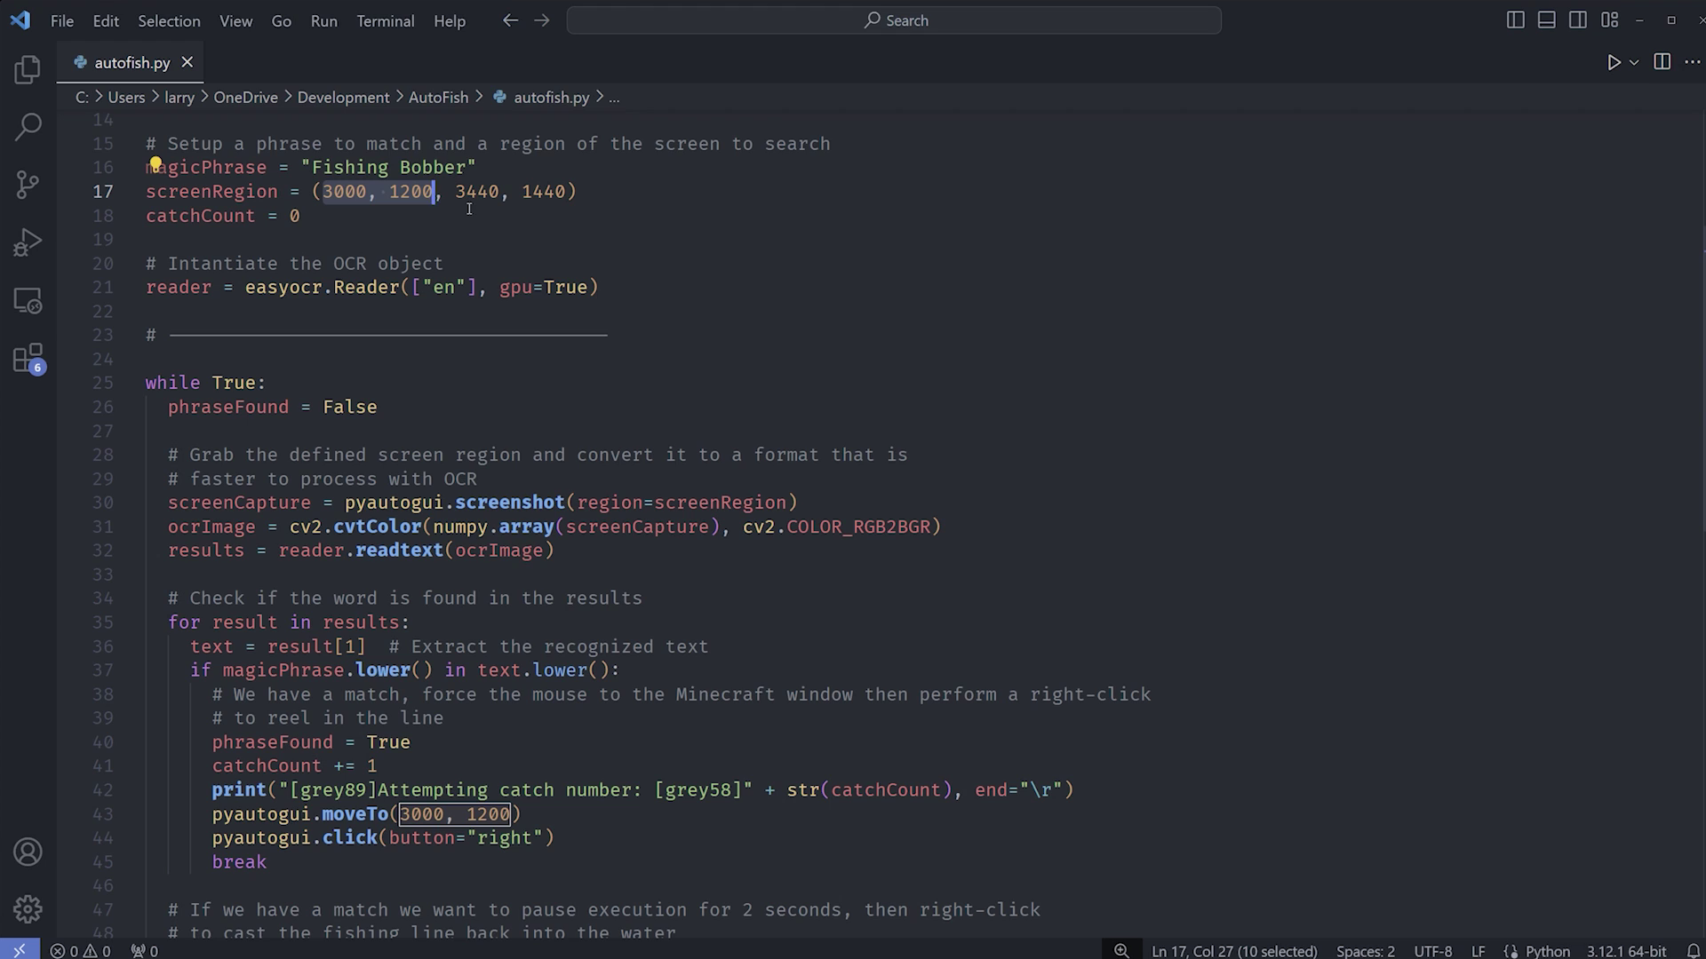
left_click_drag(456, 192, 568, 193)
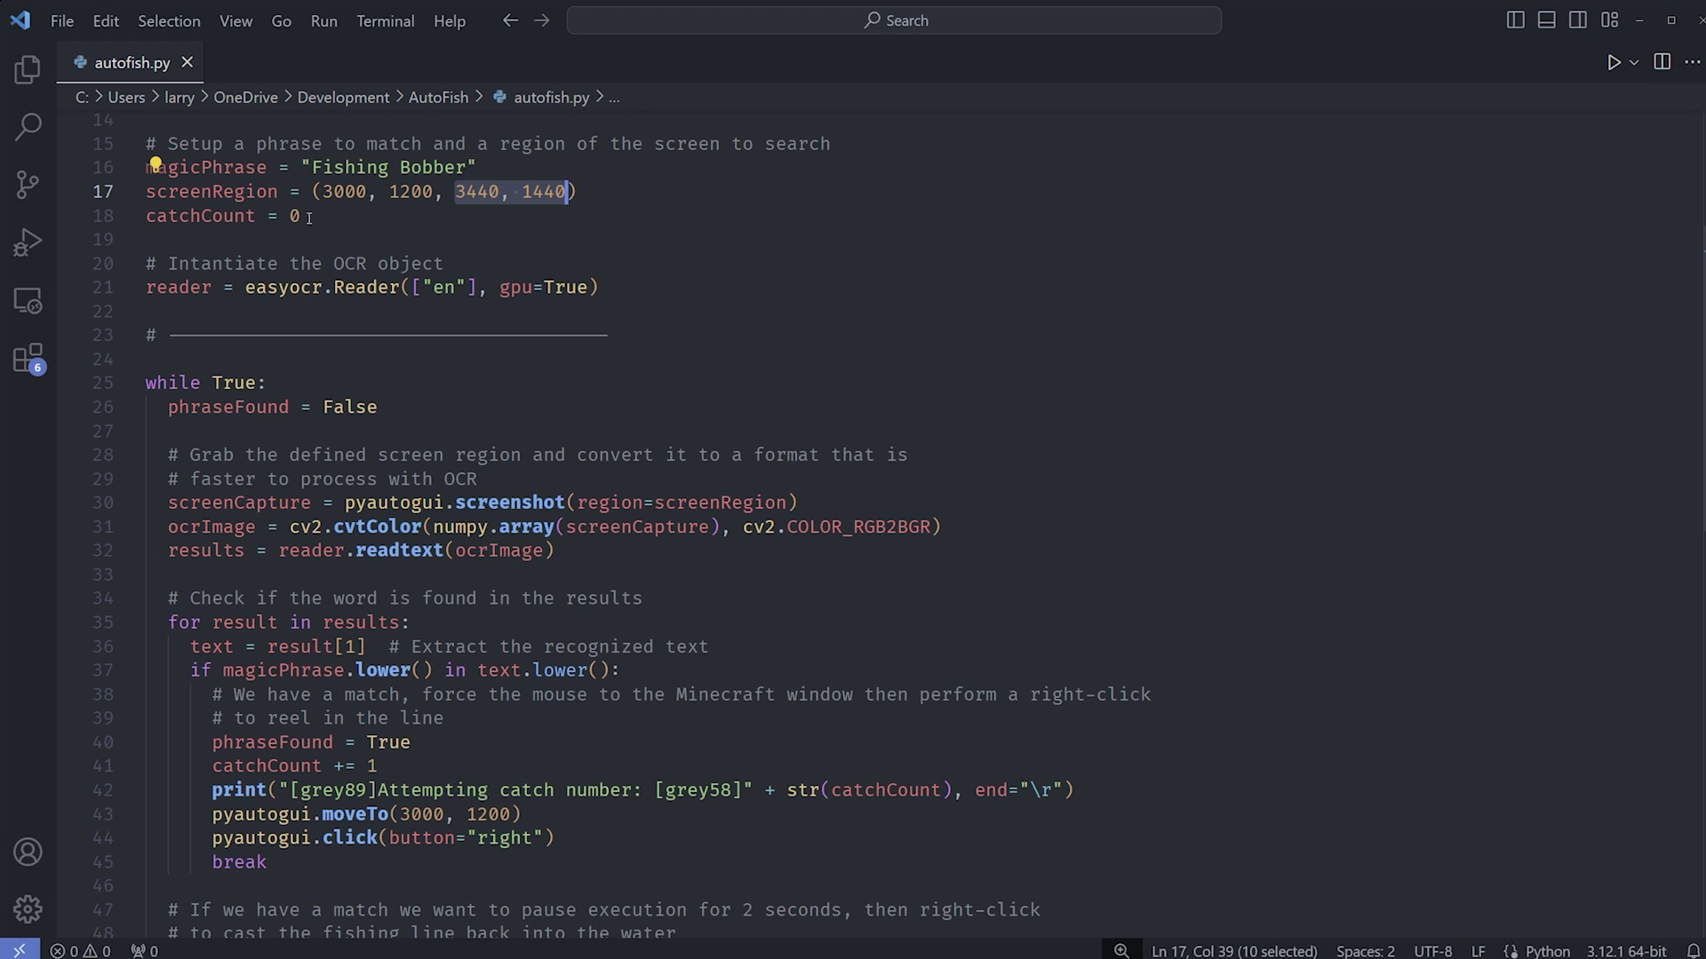
left_click_drag(301, 216, 146, 216)
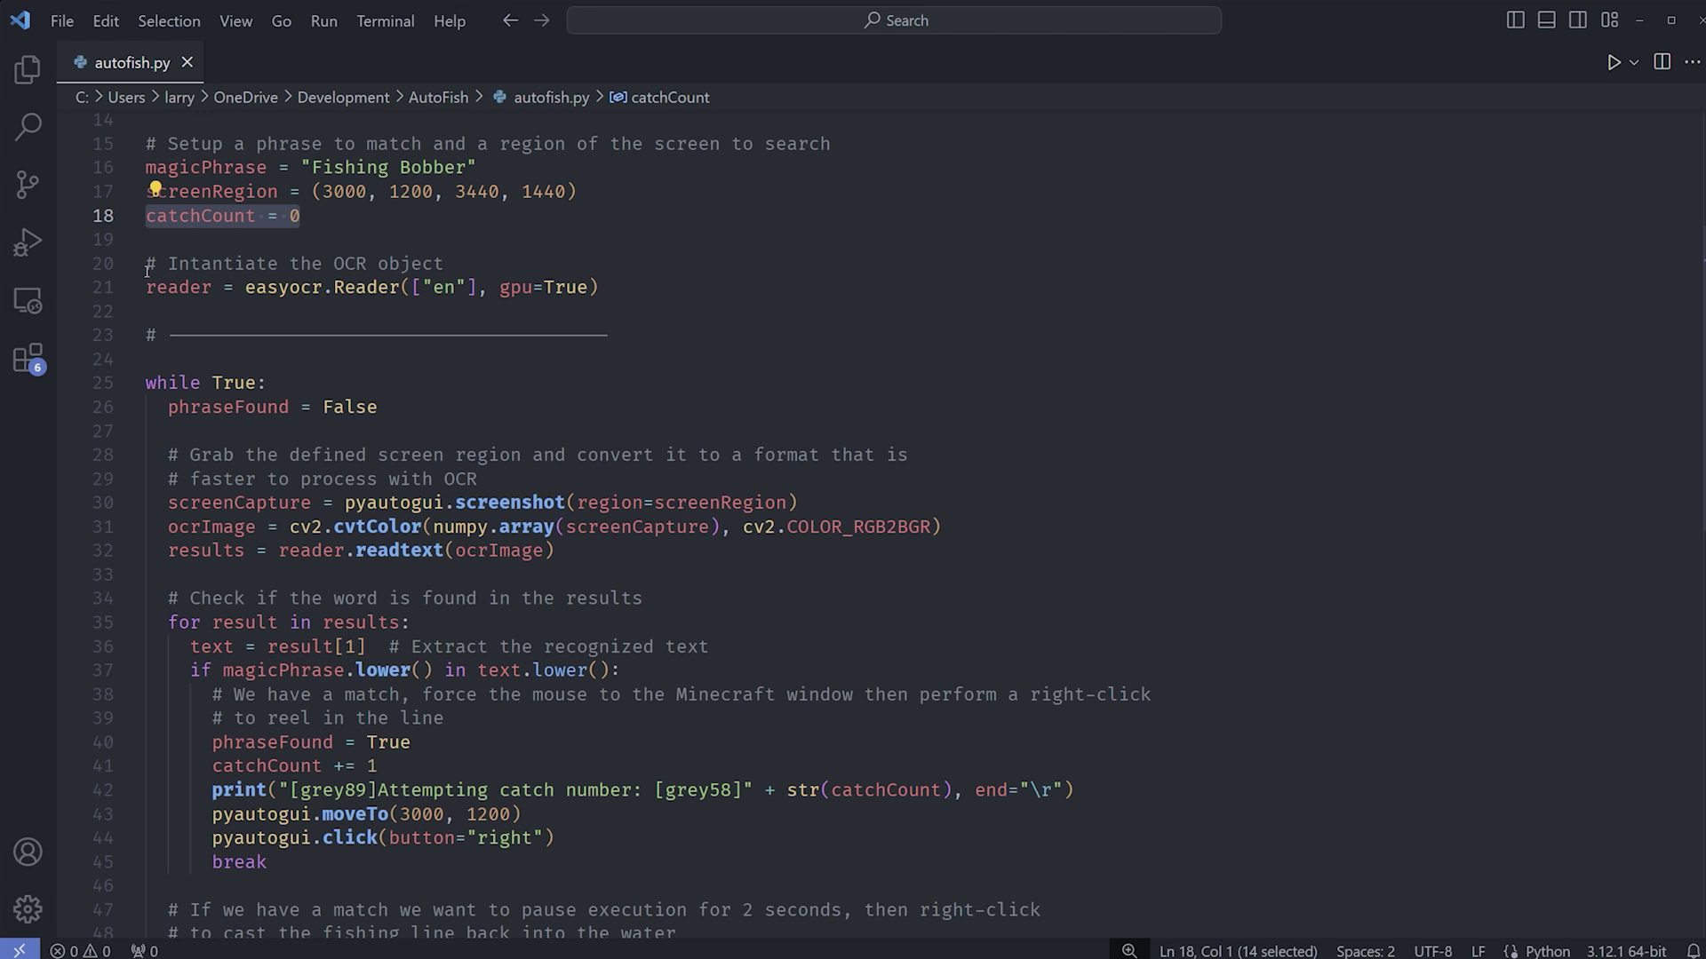
left_click_drag(147, 288, 599, 289)
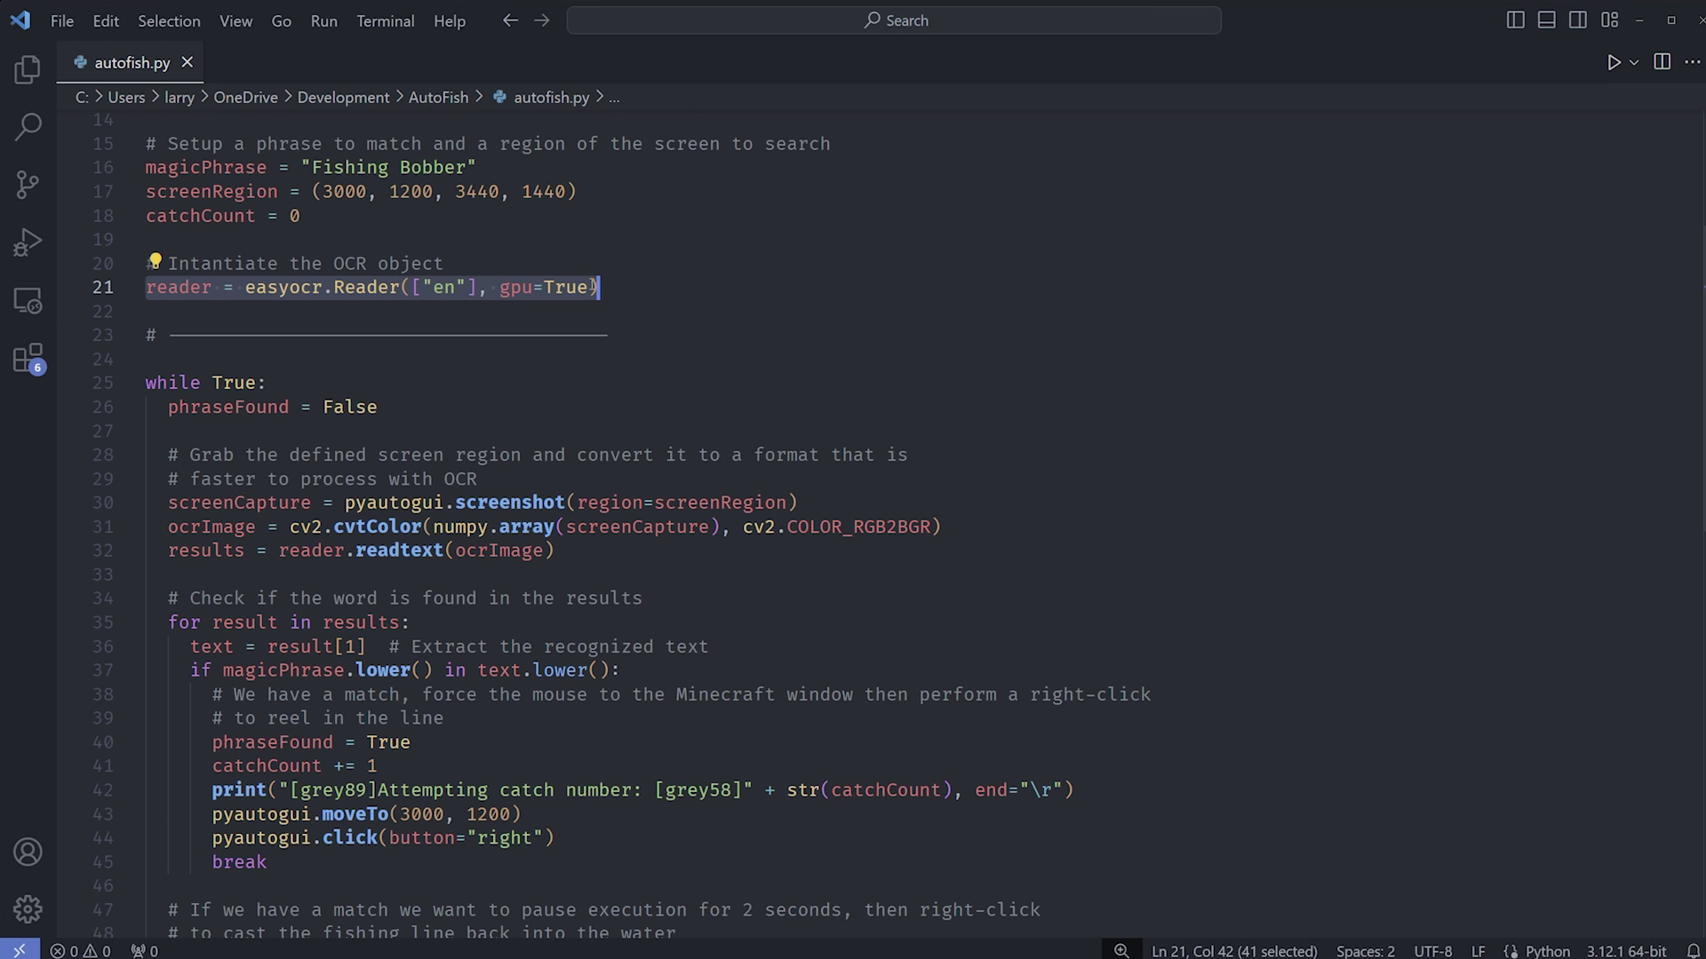
scroll(504, 349, "down", 2)
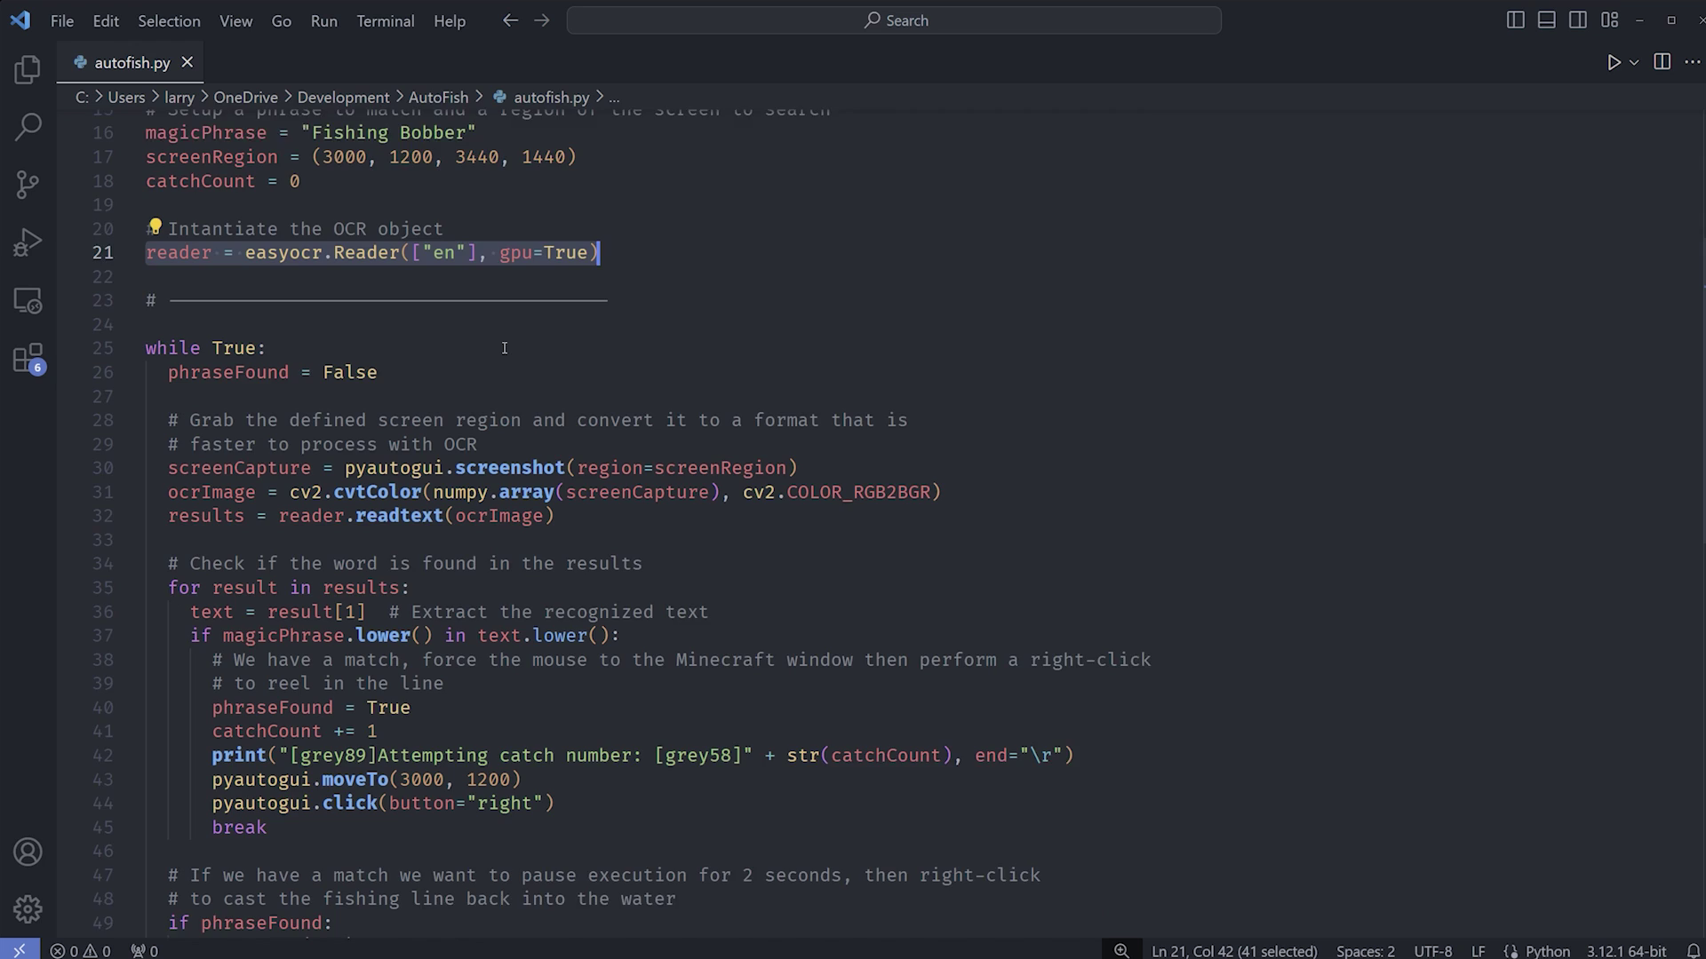
scroll(504, 349, "down", 1)
scroll(502, 348, "down", 1)
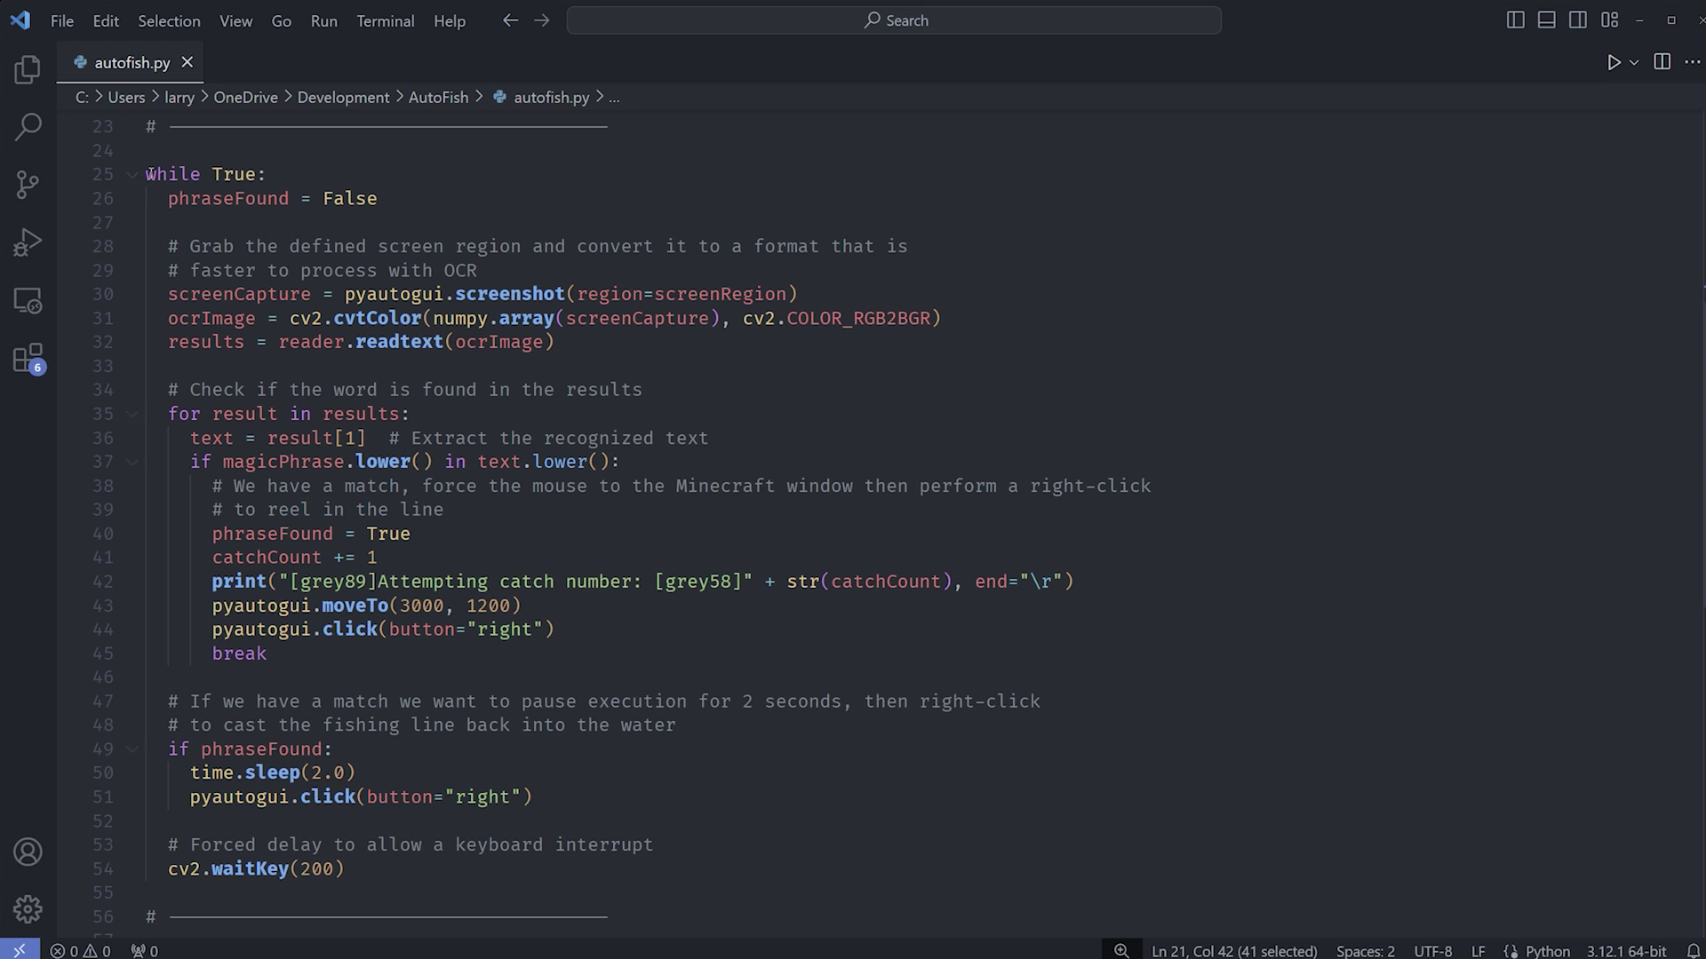
left_click_drag(167, 198, 381, 199)
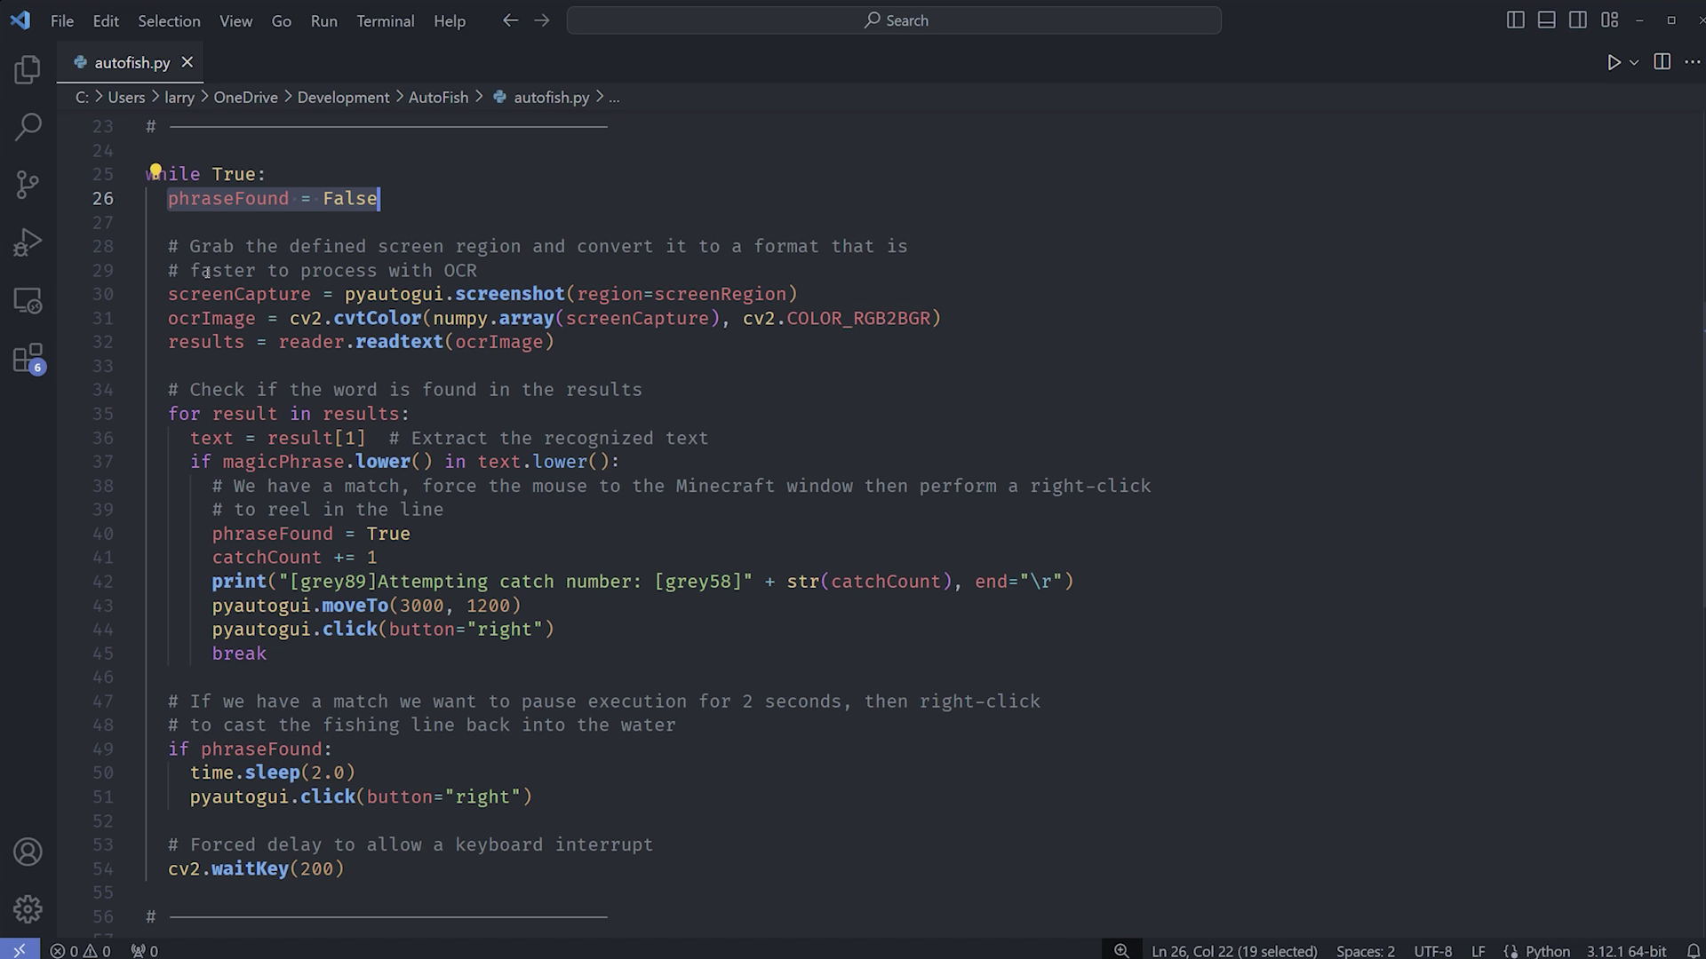
left_click_drag(168, 294, 804, 295)
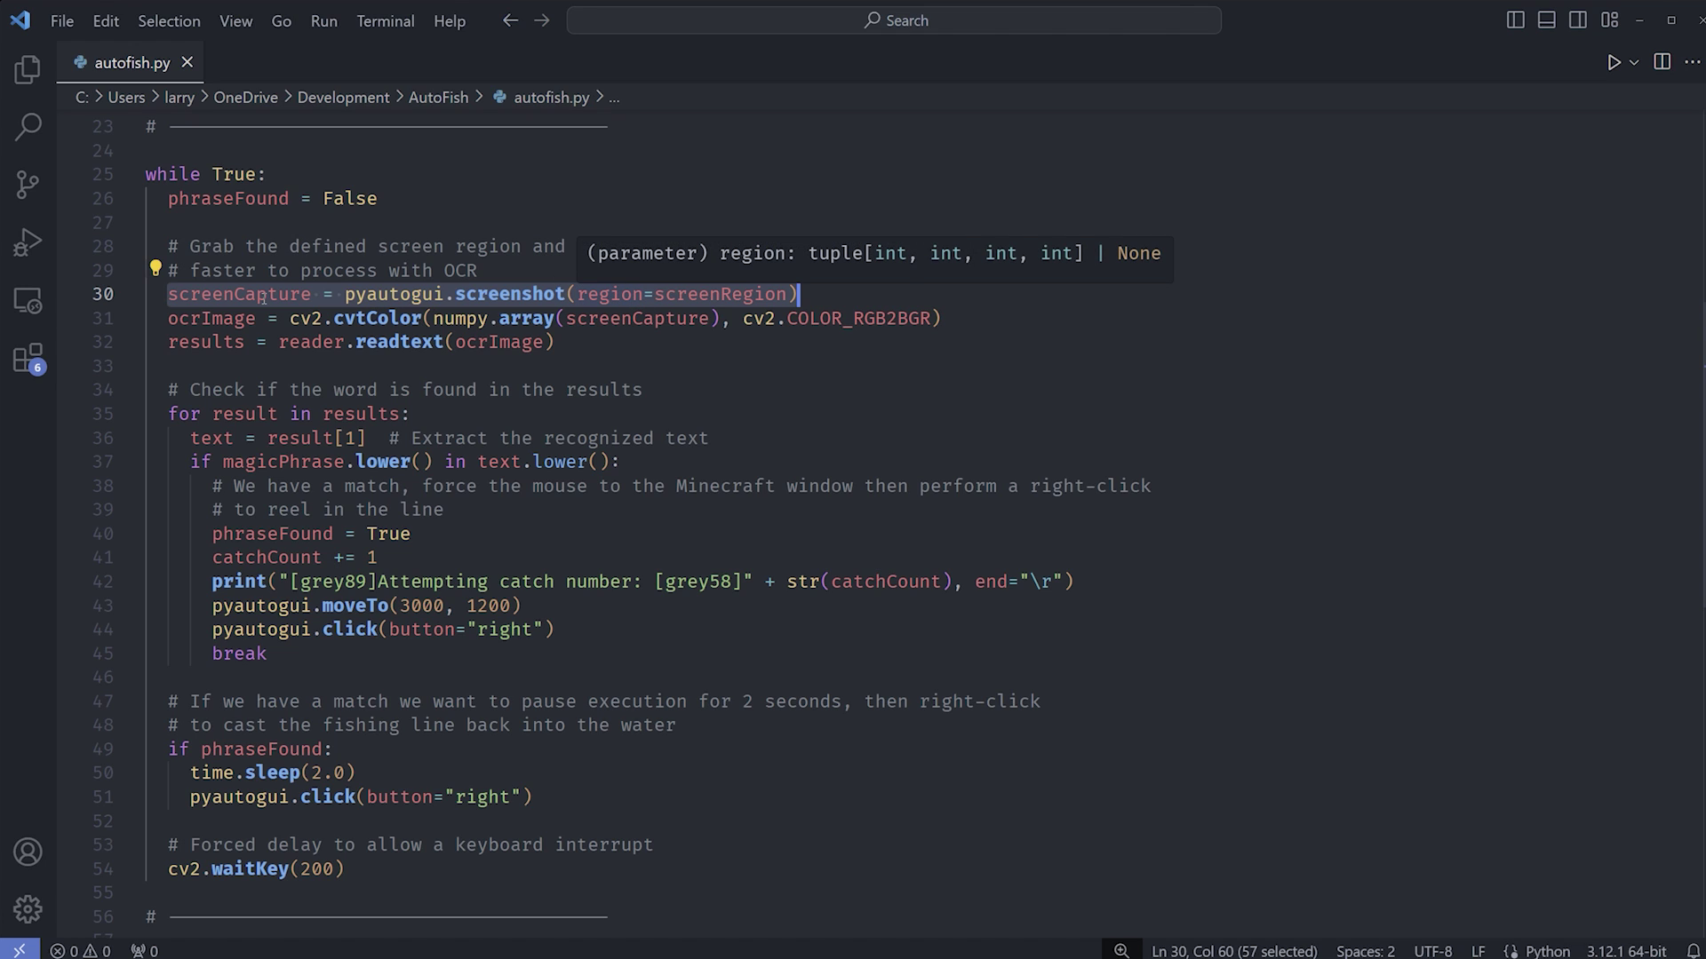
key("Escape")
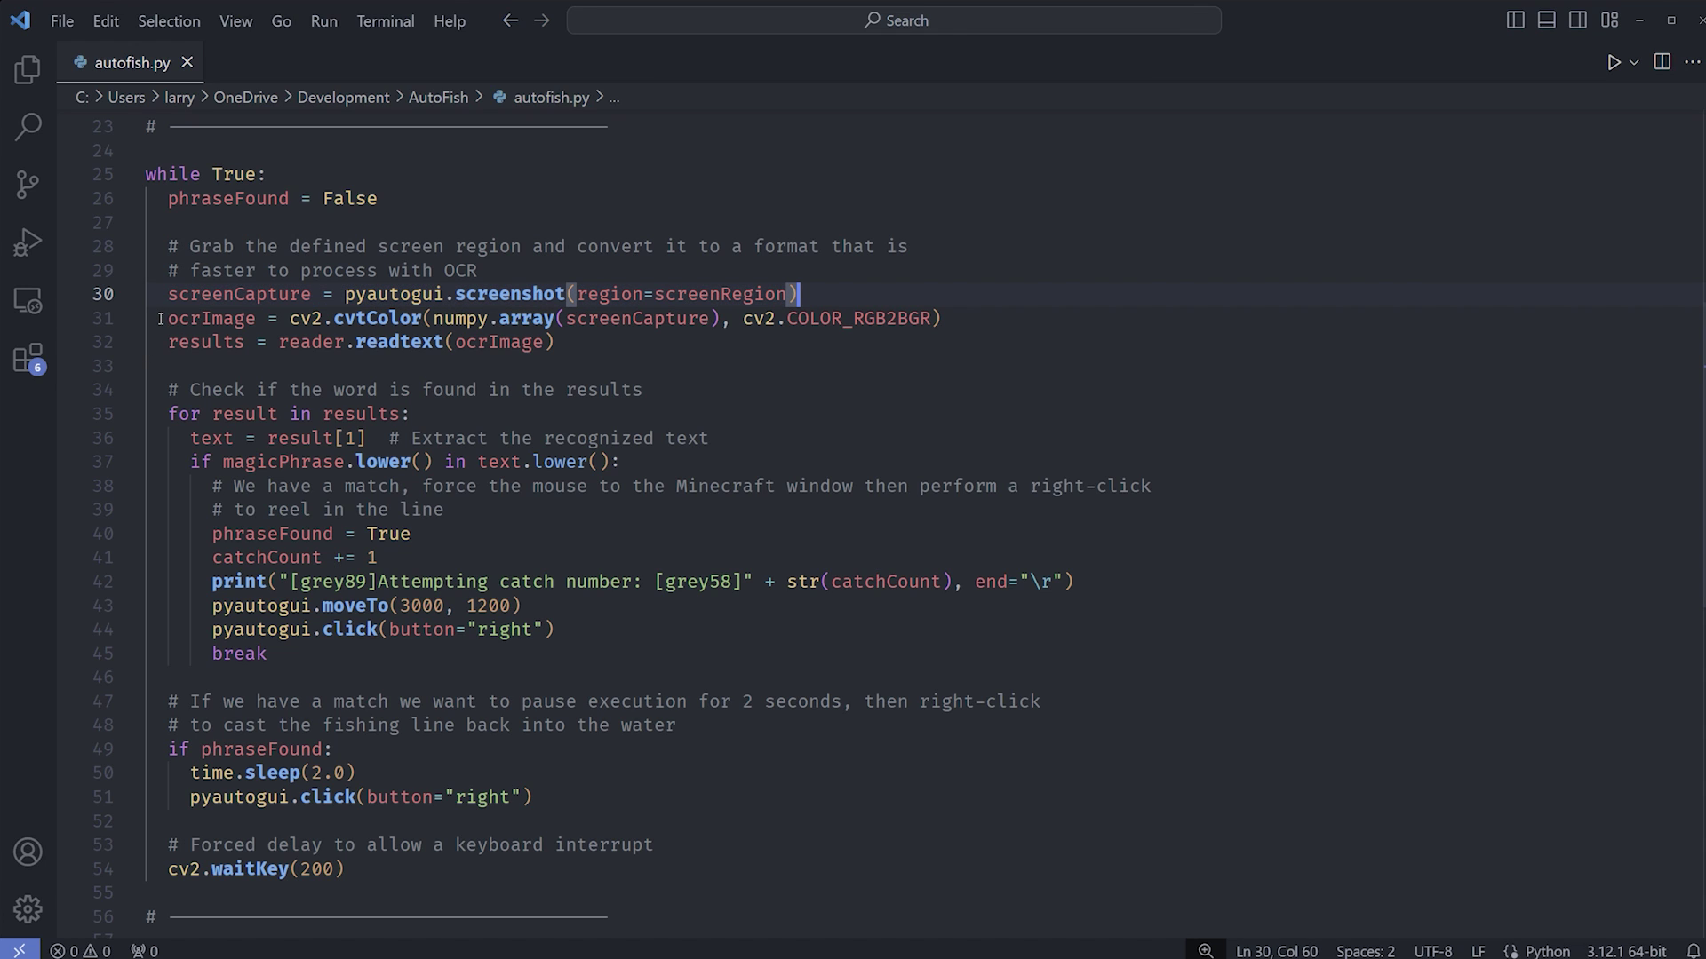
left_click_drag(166, 317, 947, 317)
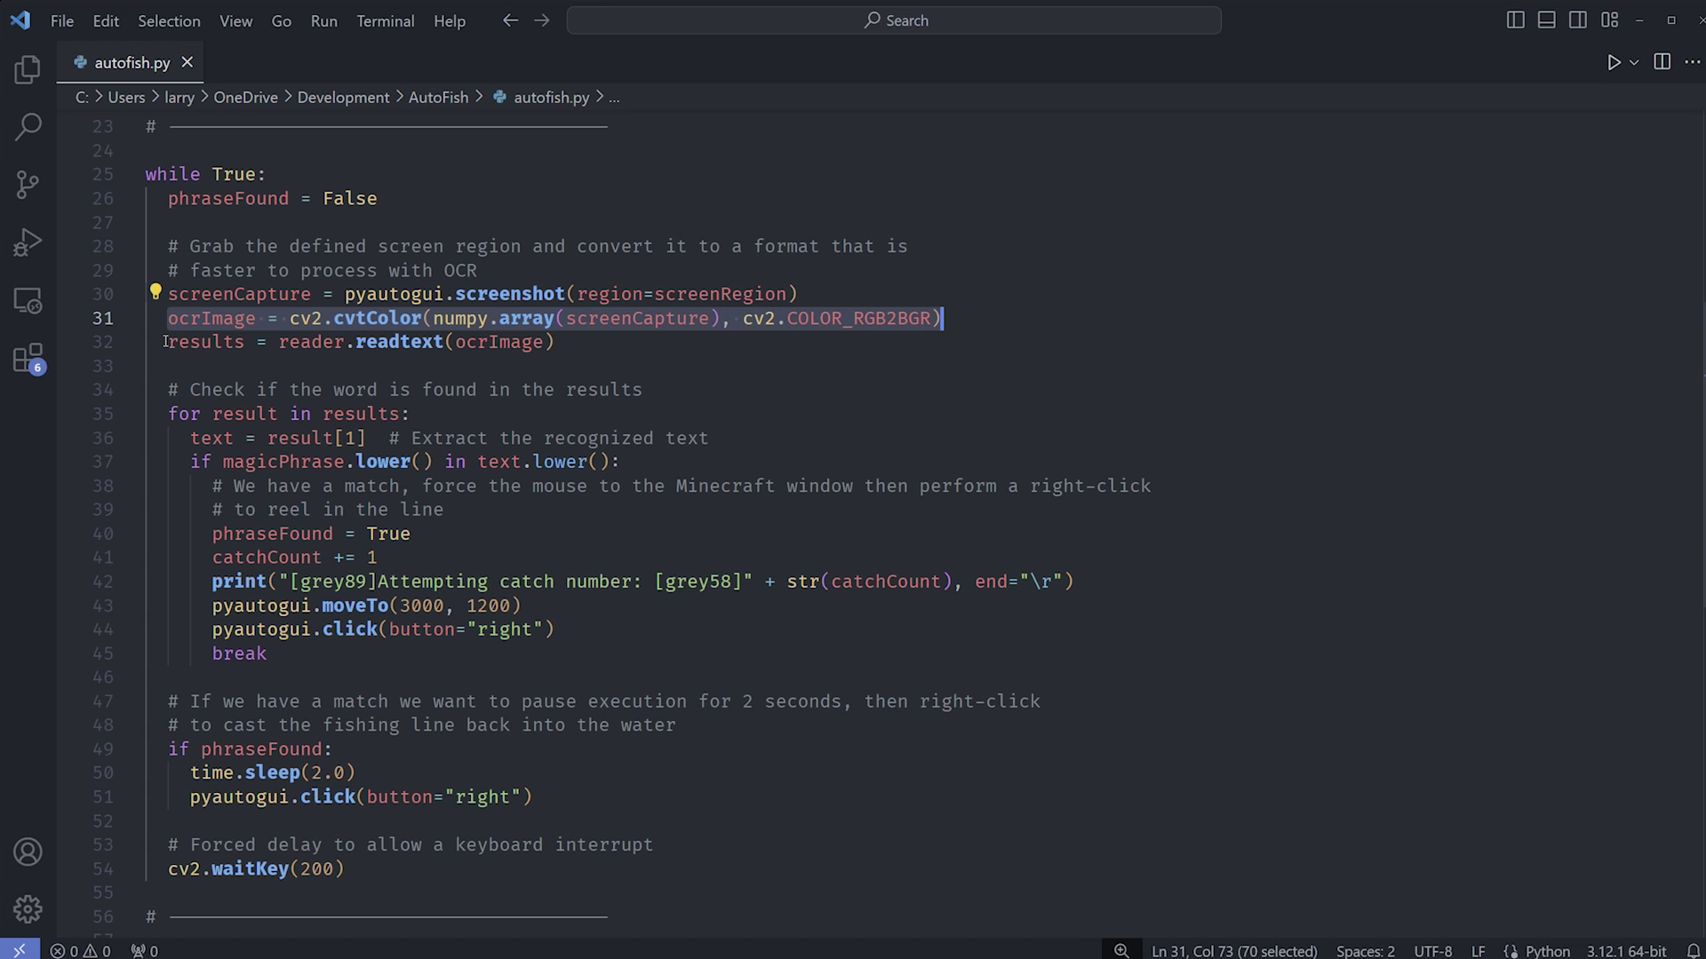
left_click_drag(169, 343, 561, 345)
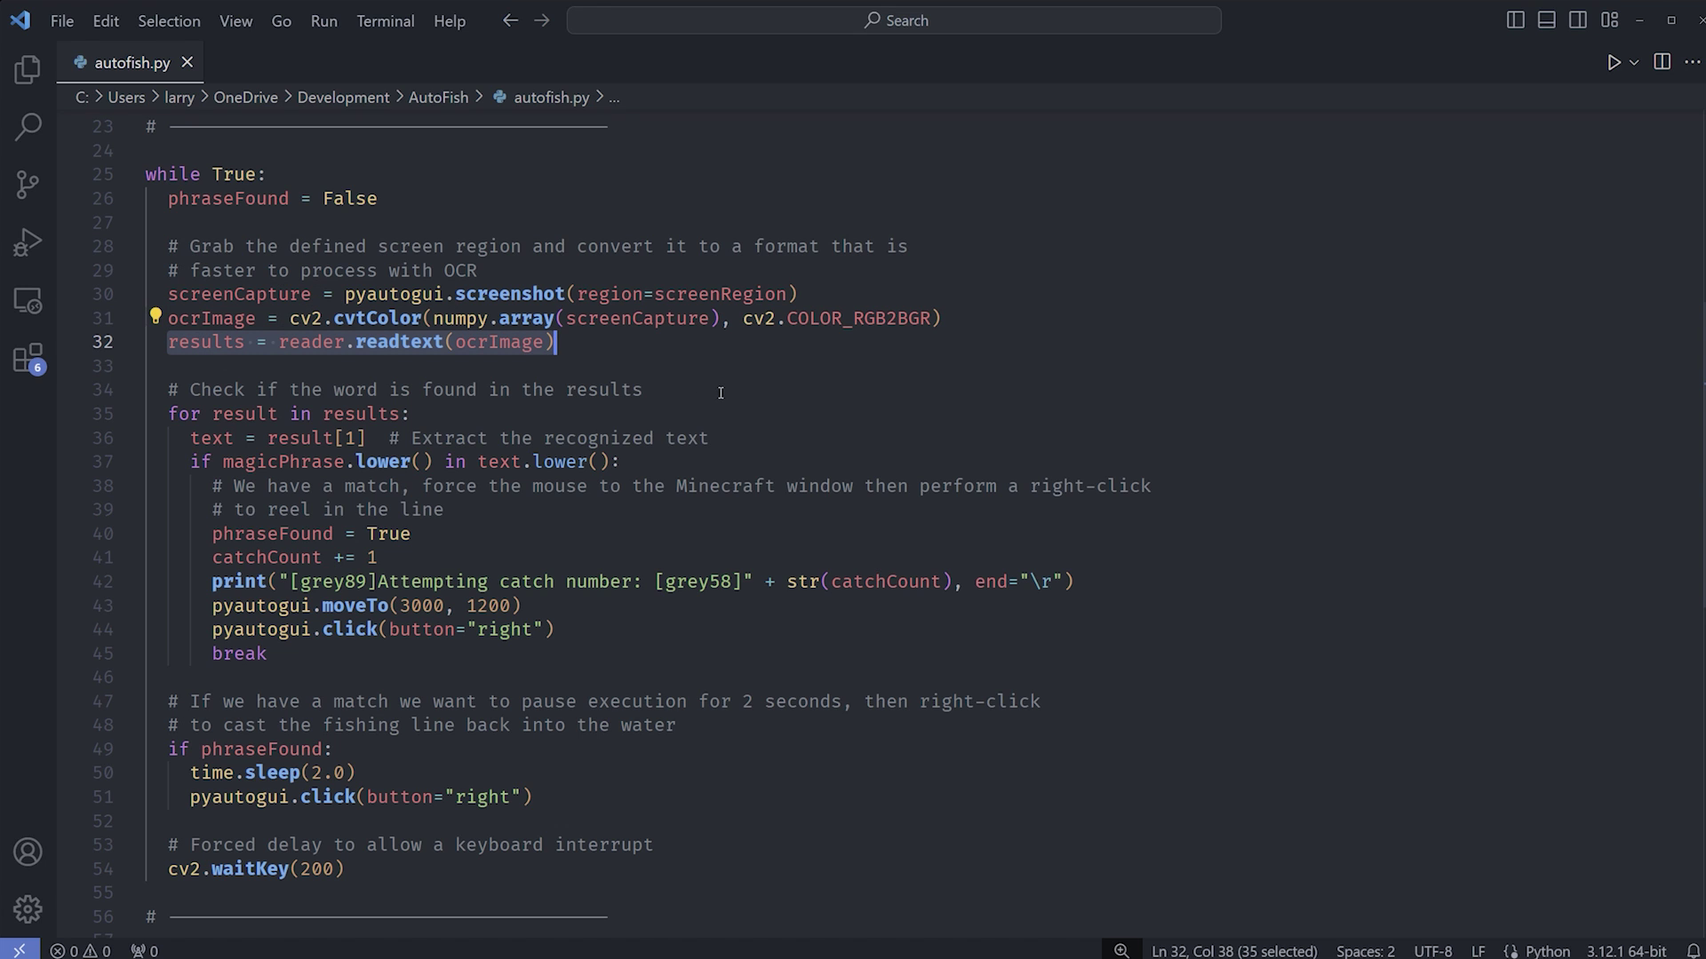
scroll(691, 395, "down", 2)
scroll(685, 404, "down", 3)
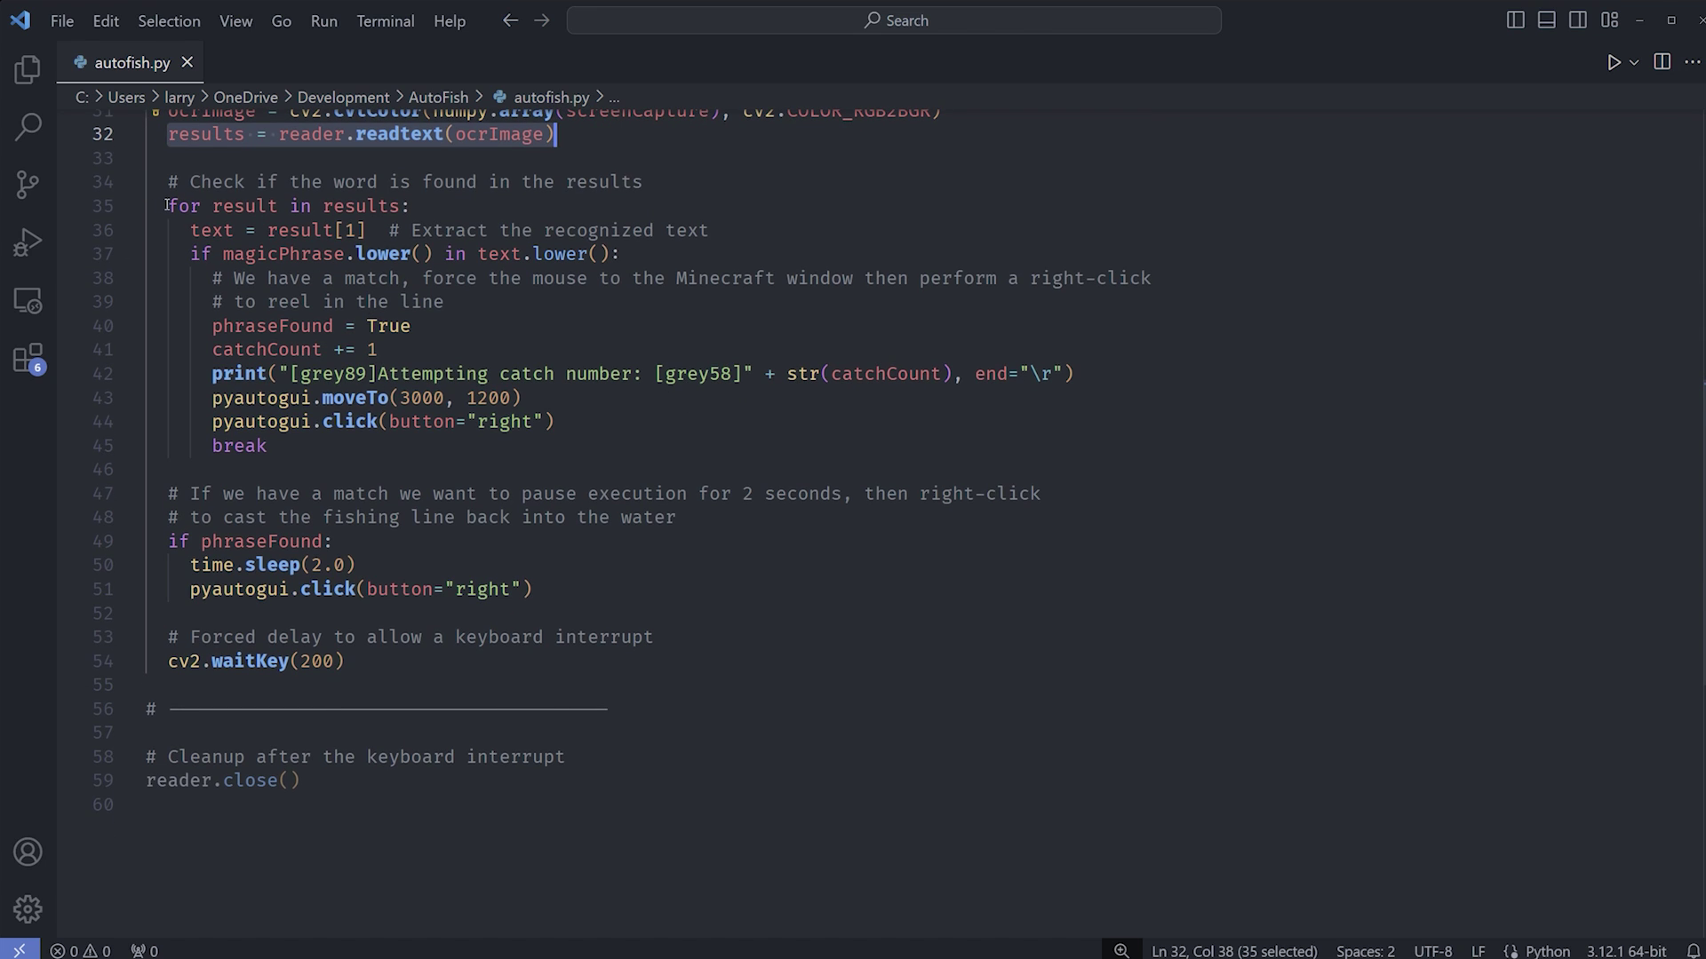
left_click_drag(168, 205, 375, 449)
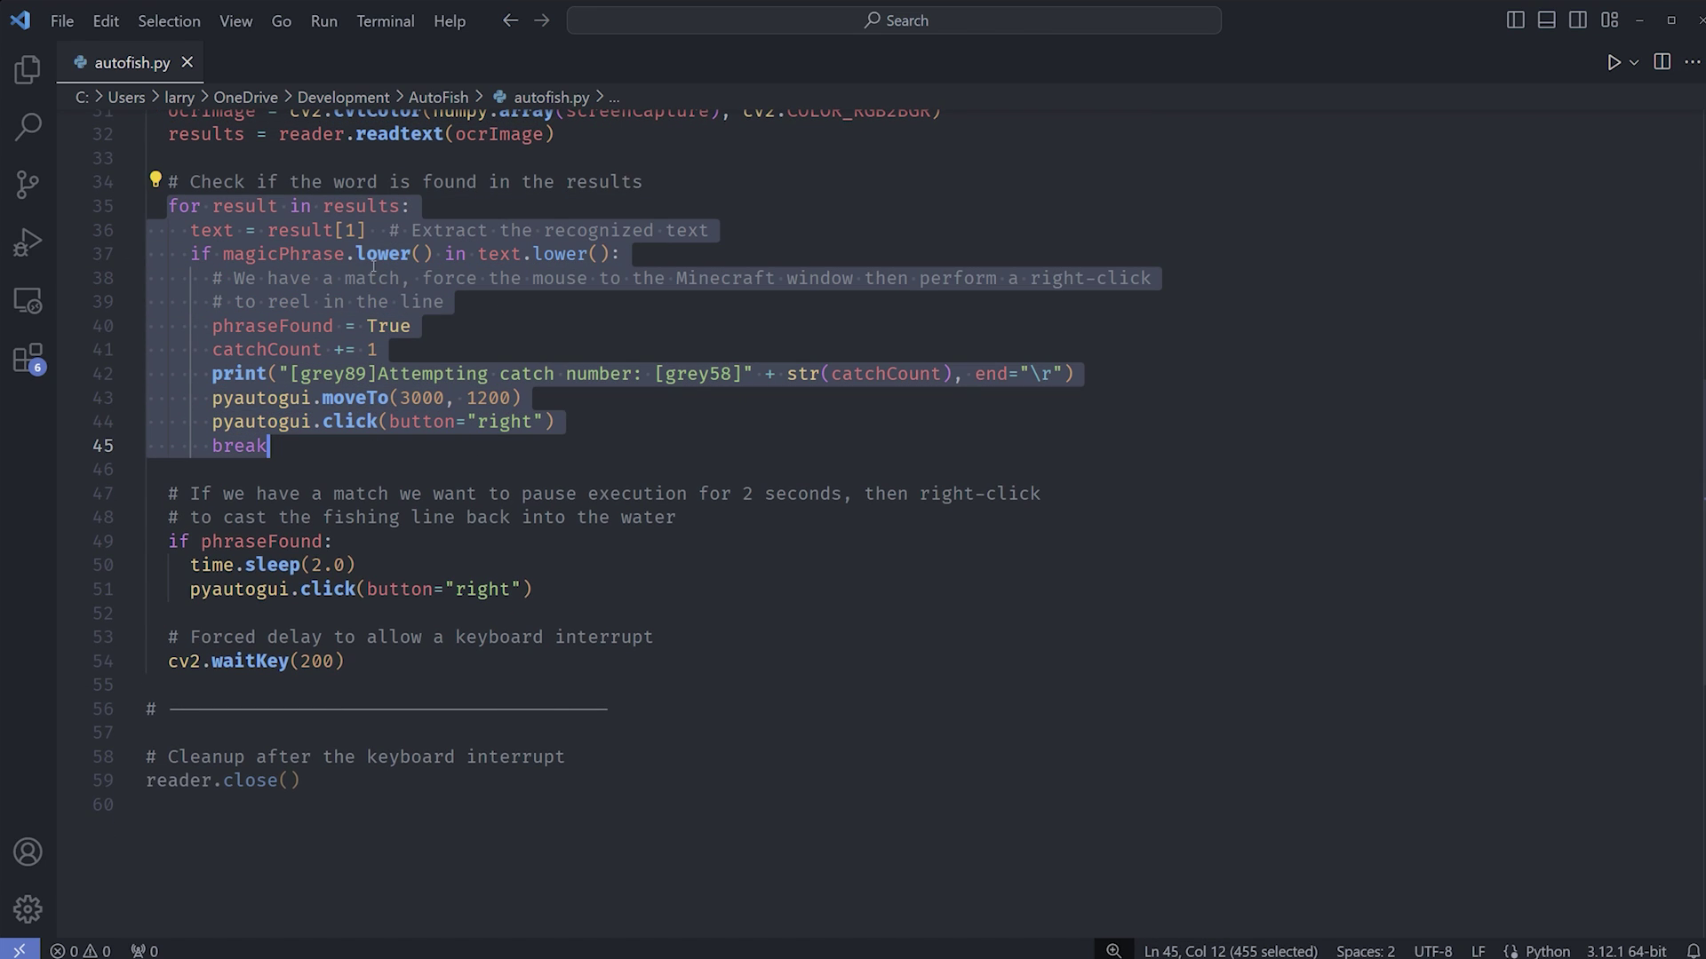
left_click(468, 206)
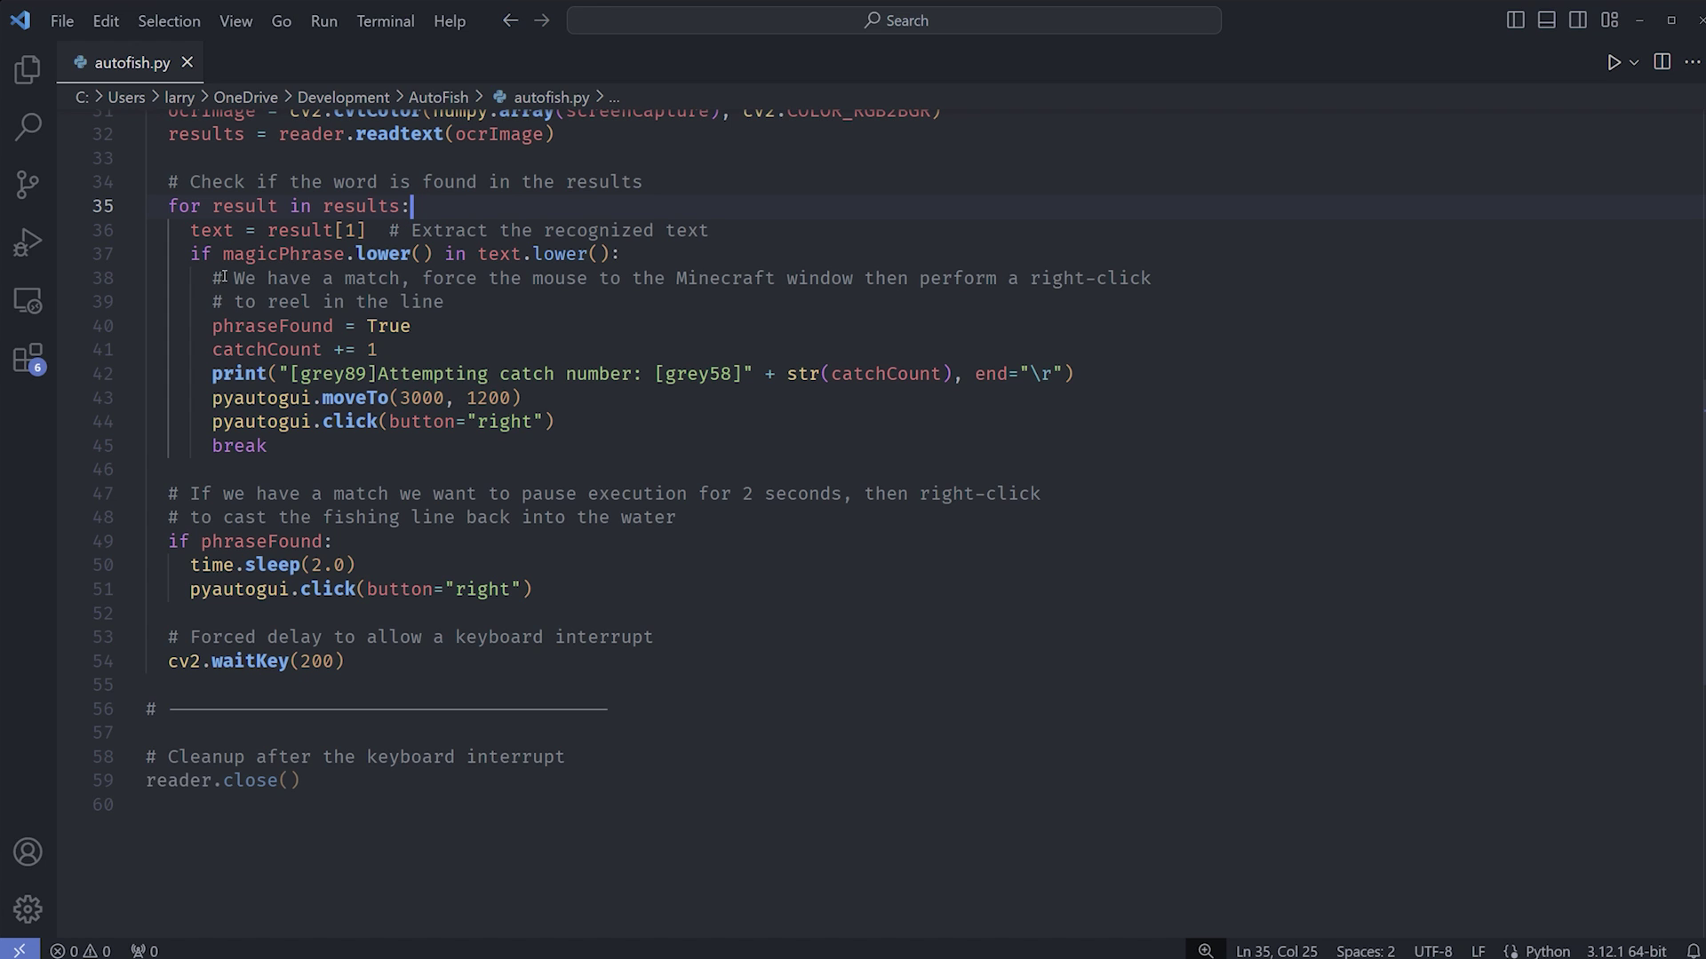
left_click_drag(222, 253, 346, 254)
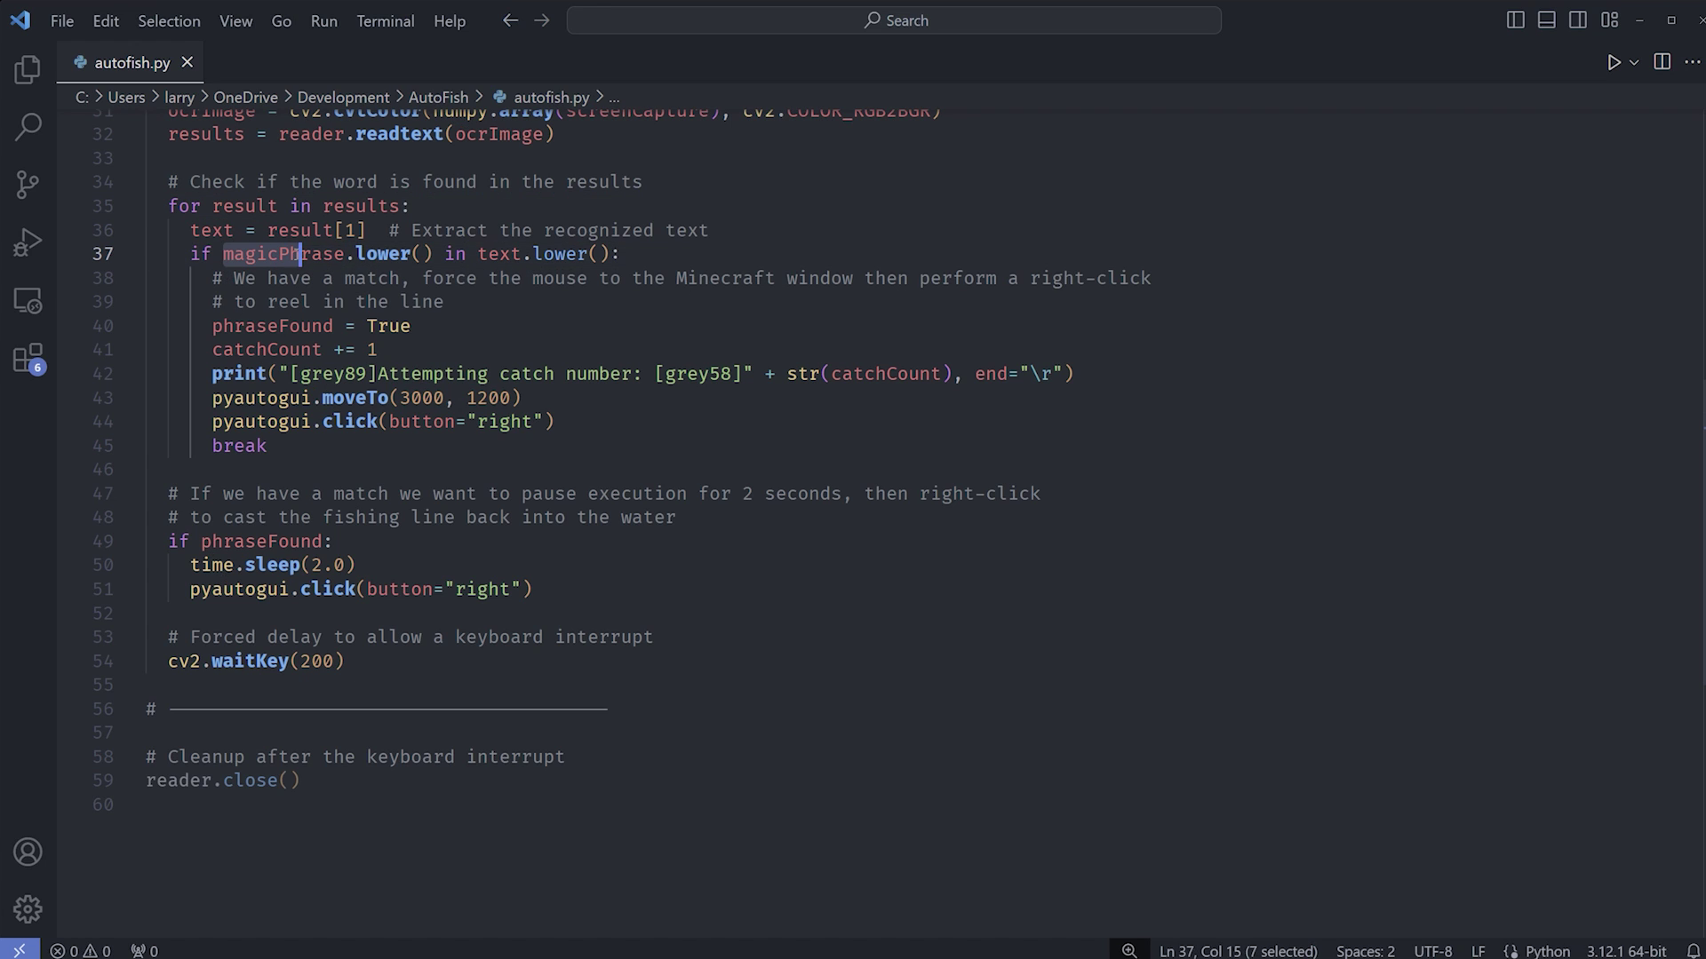
left_click_drag(478, 254, 590, 254)
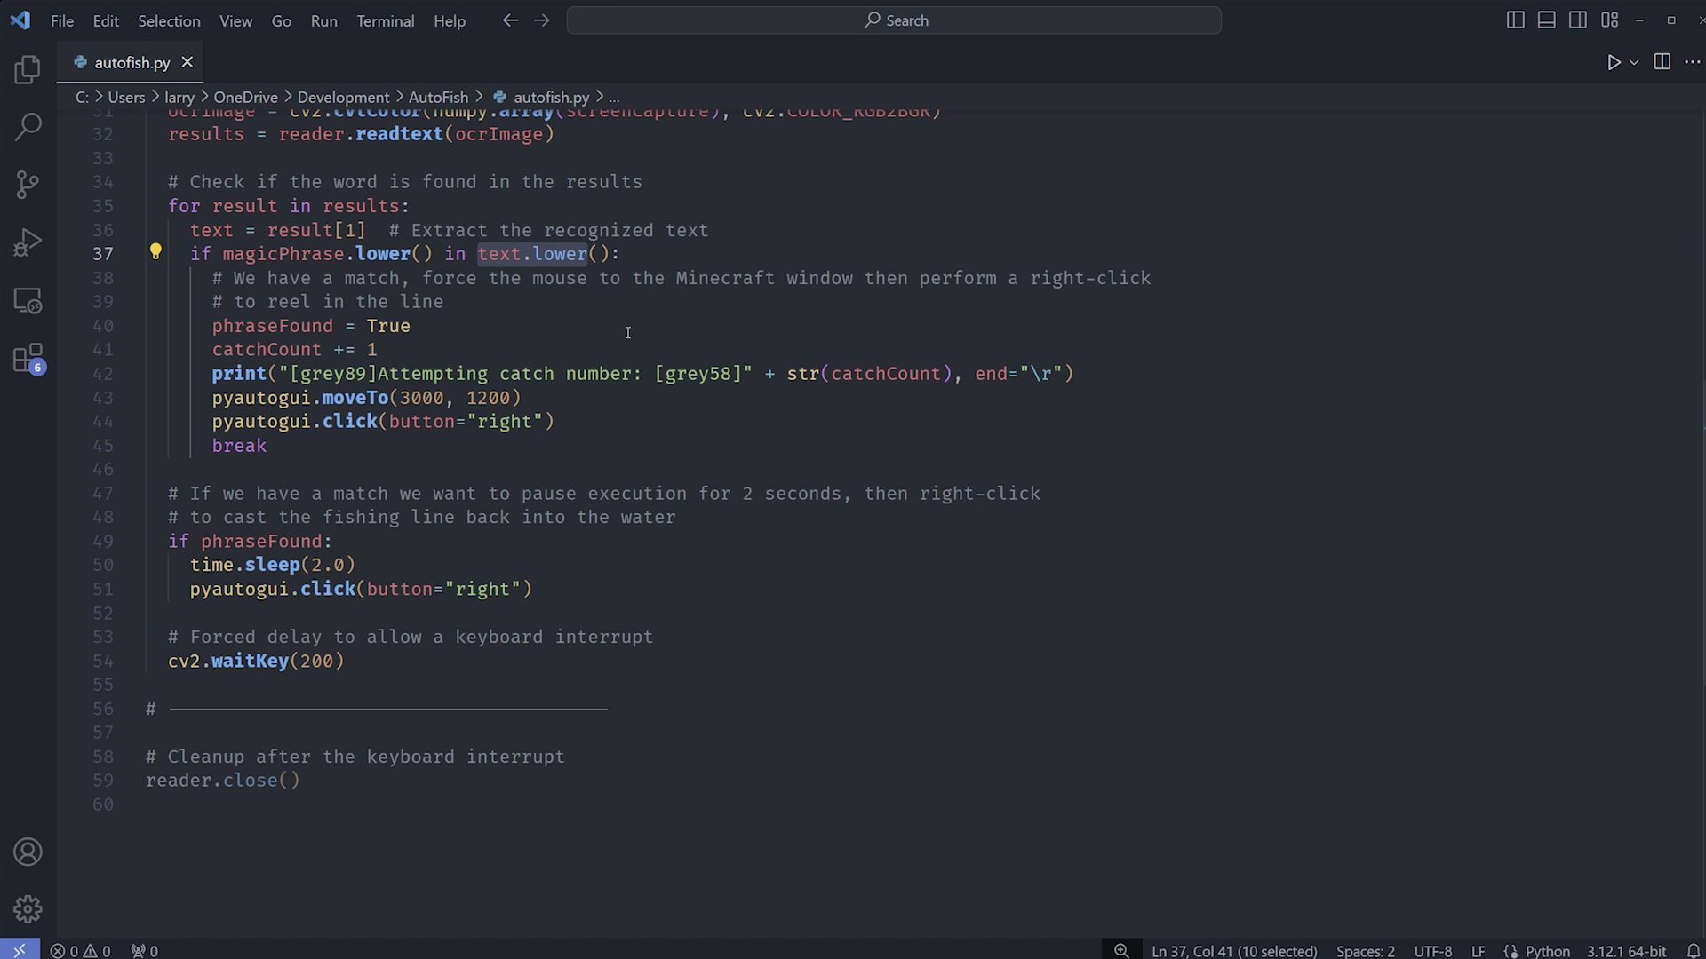
left_click(652, 259)
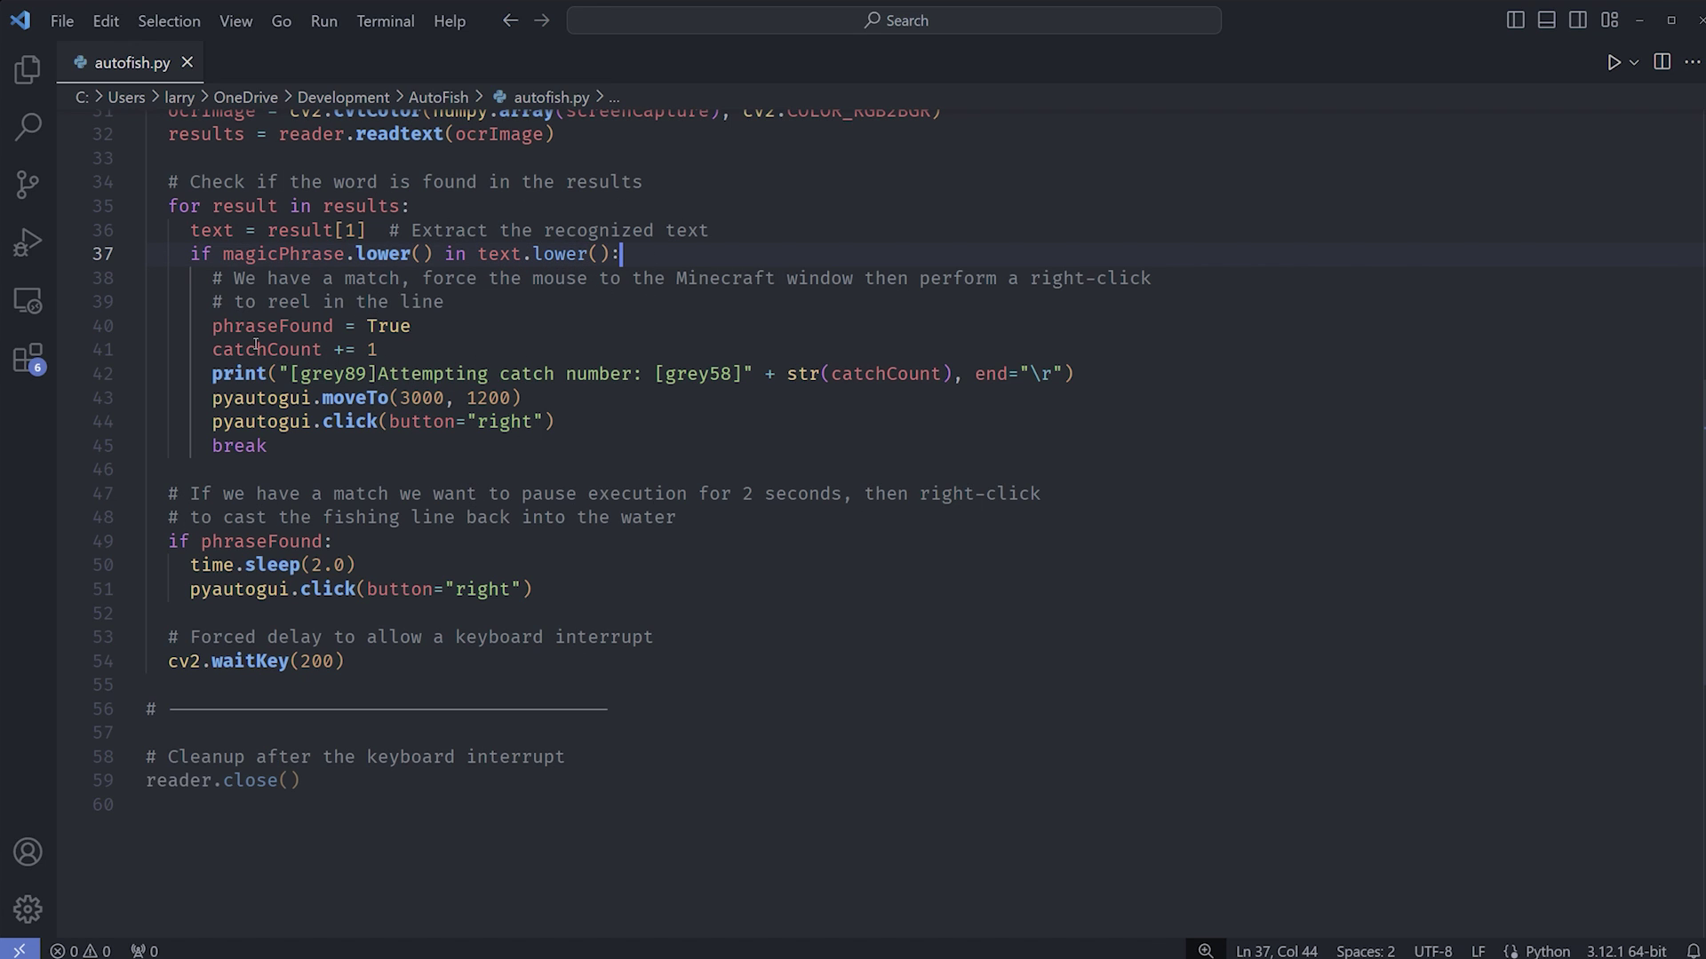
left_click_drag(212, 326, 413, 326)
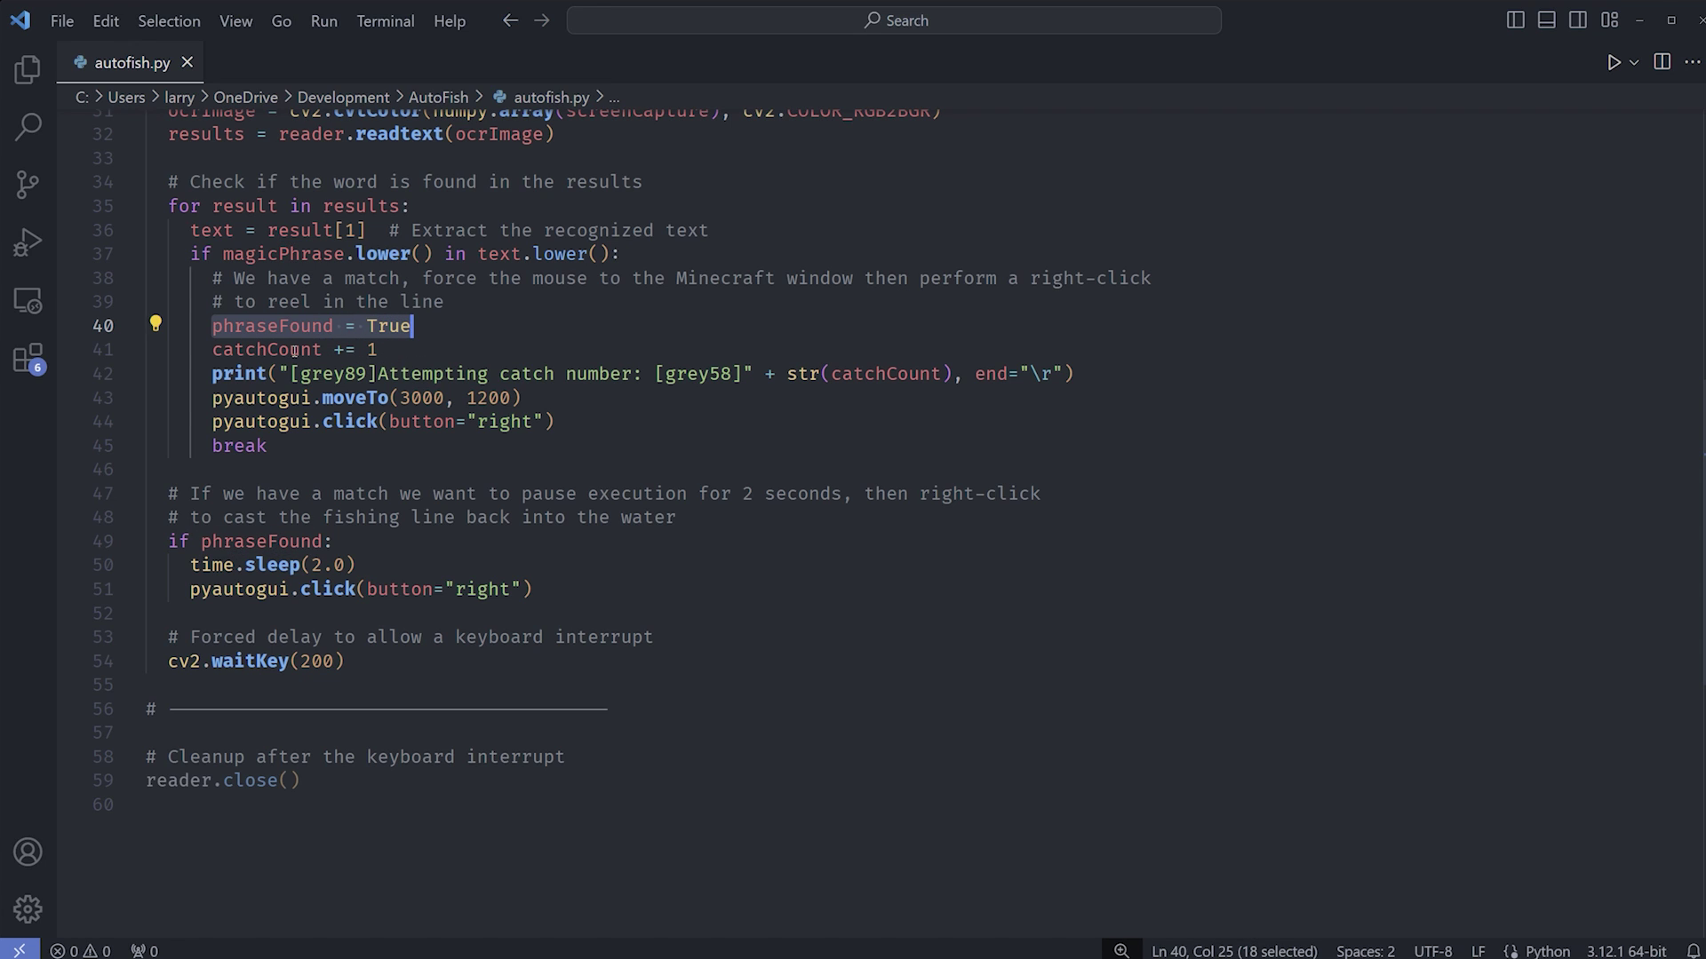
left_click_drag(211, 350, 377, 350)
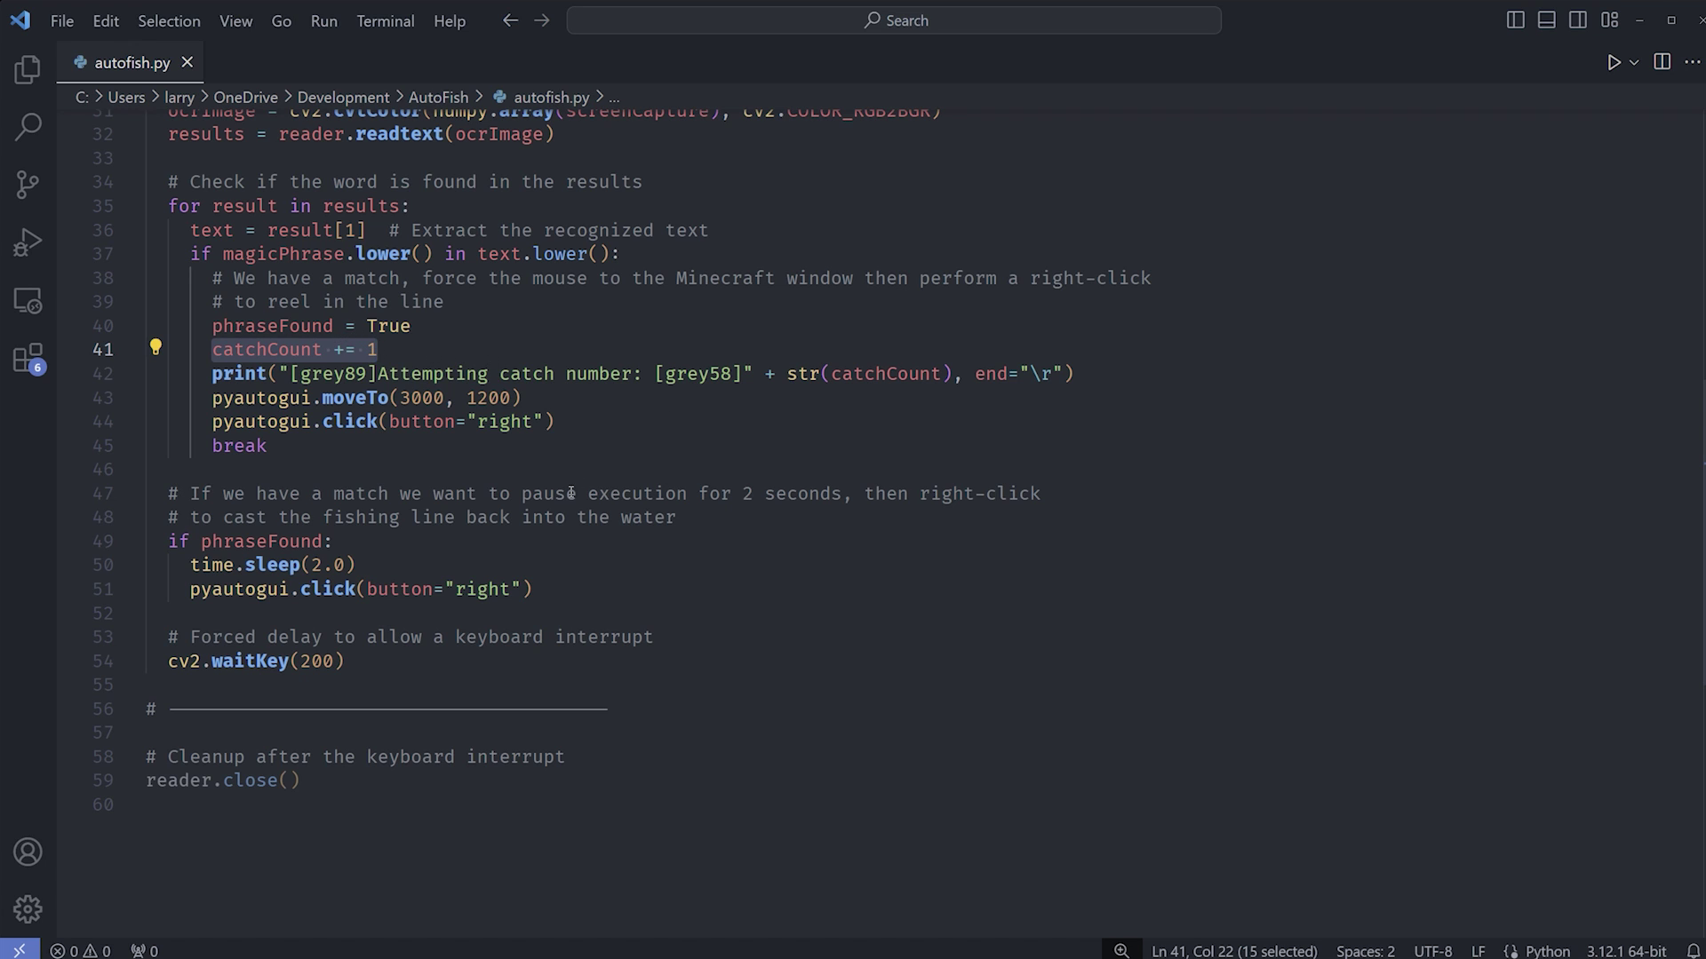
left_click_drag(1074, 373, 212, 374)
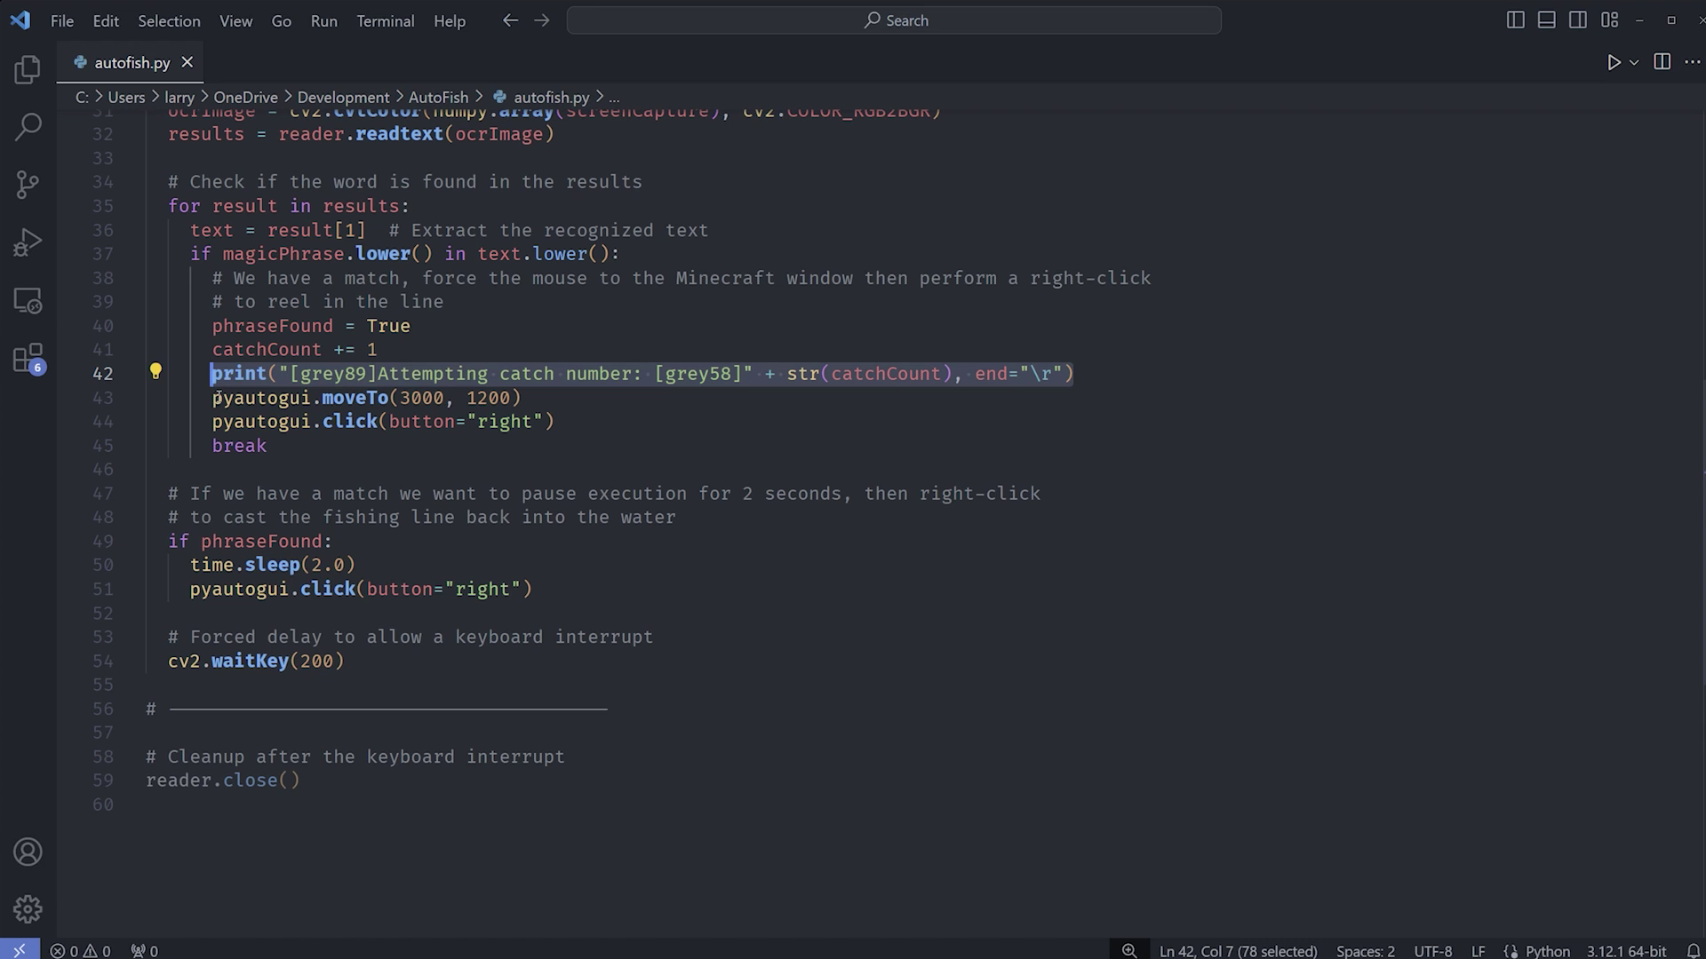
left_click_drag(211, 398, 312, 397)
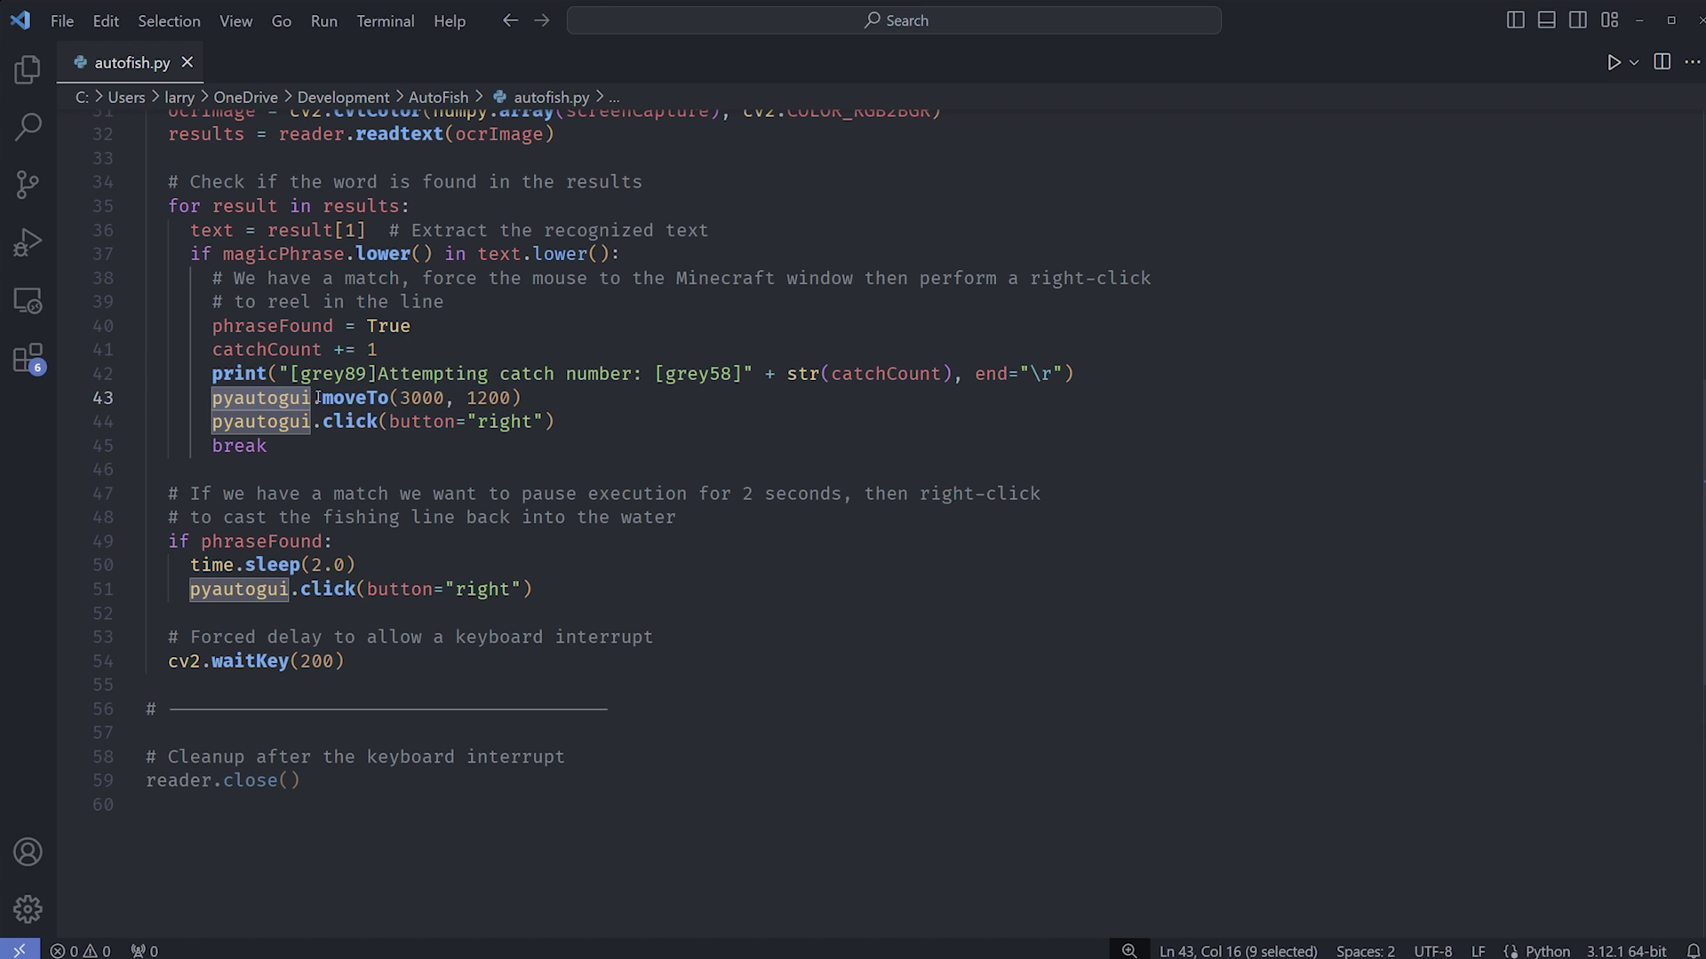
left_click(531, 396)
scroll(532, 396, "up", 3)
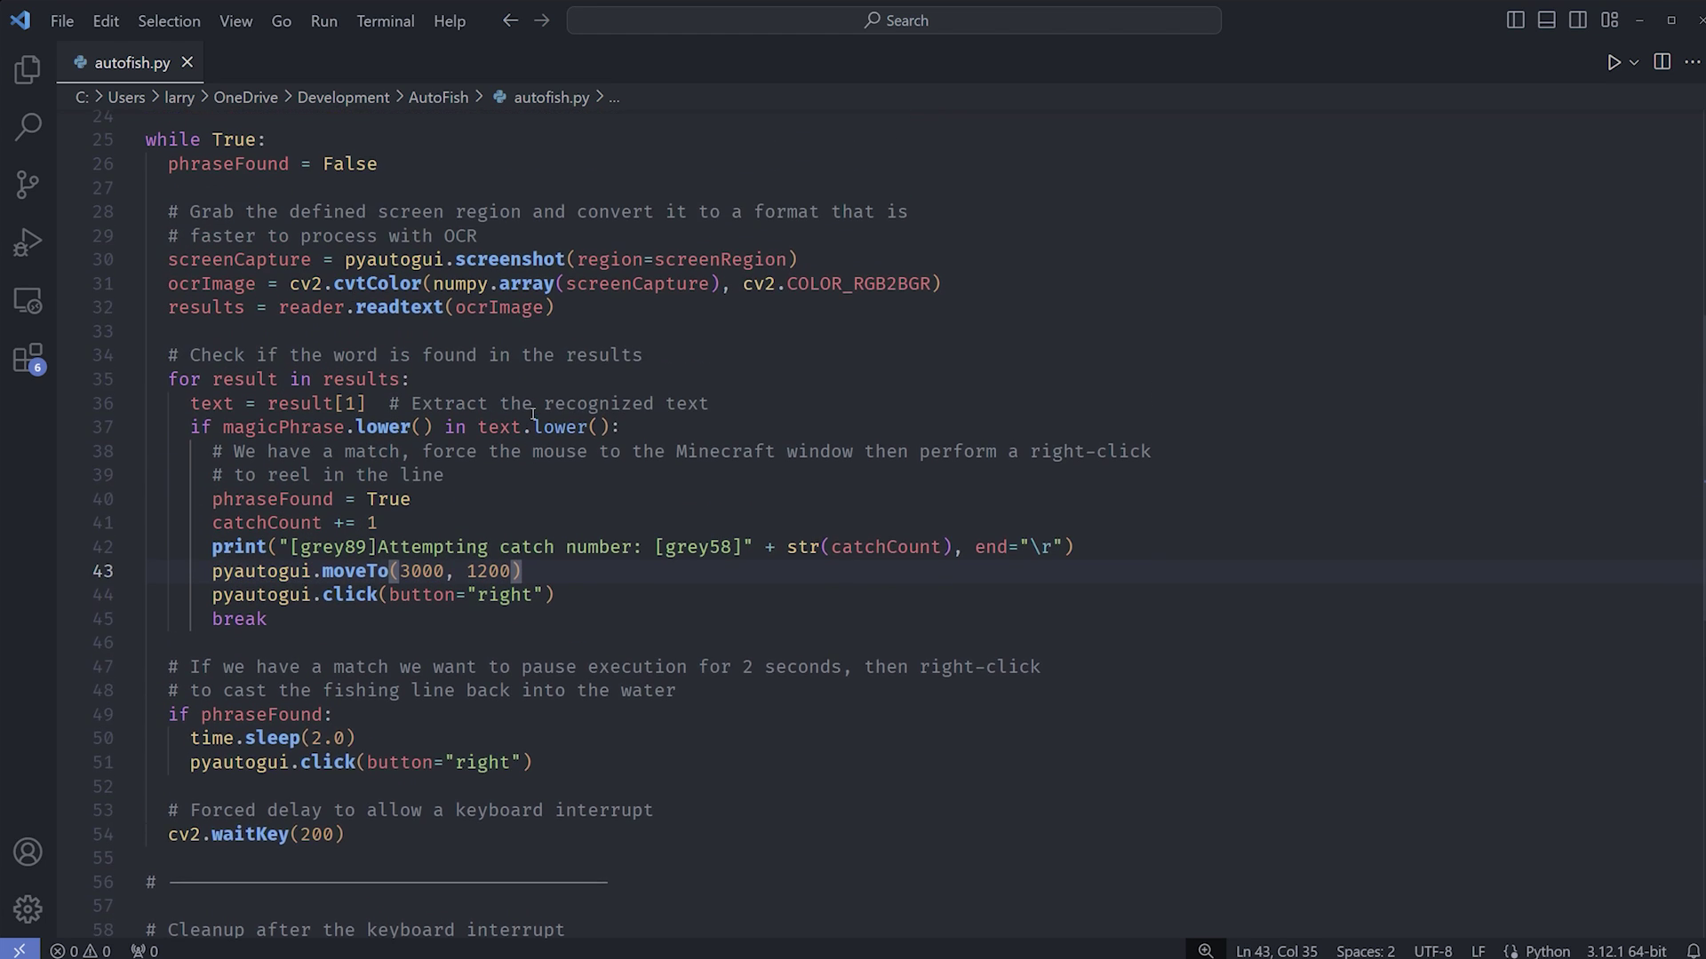
scroll(534, 413, "up", 2)
scroll(533, 414, "up", 2)
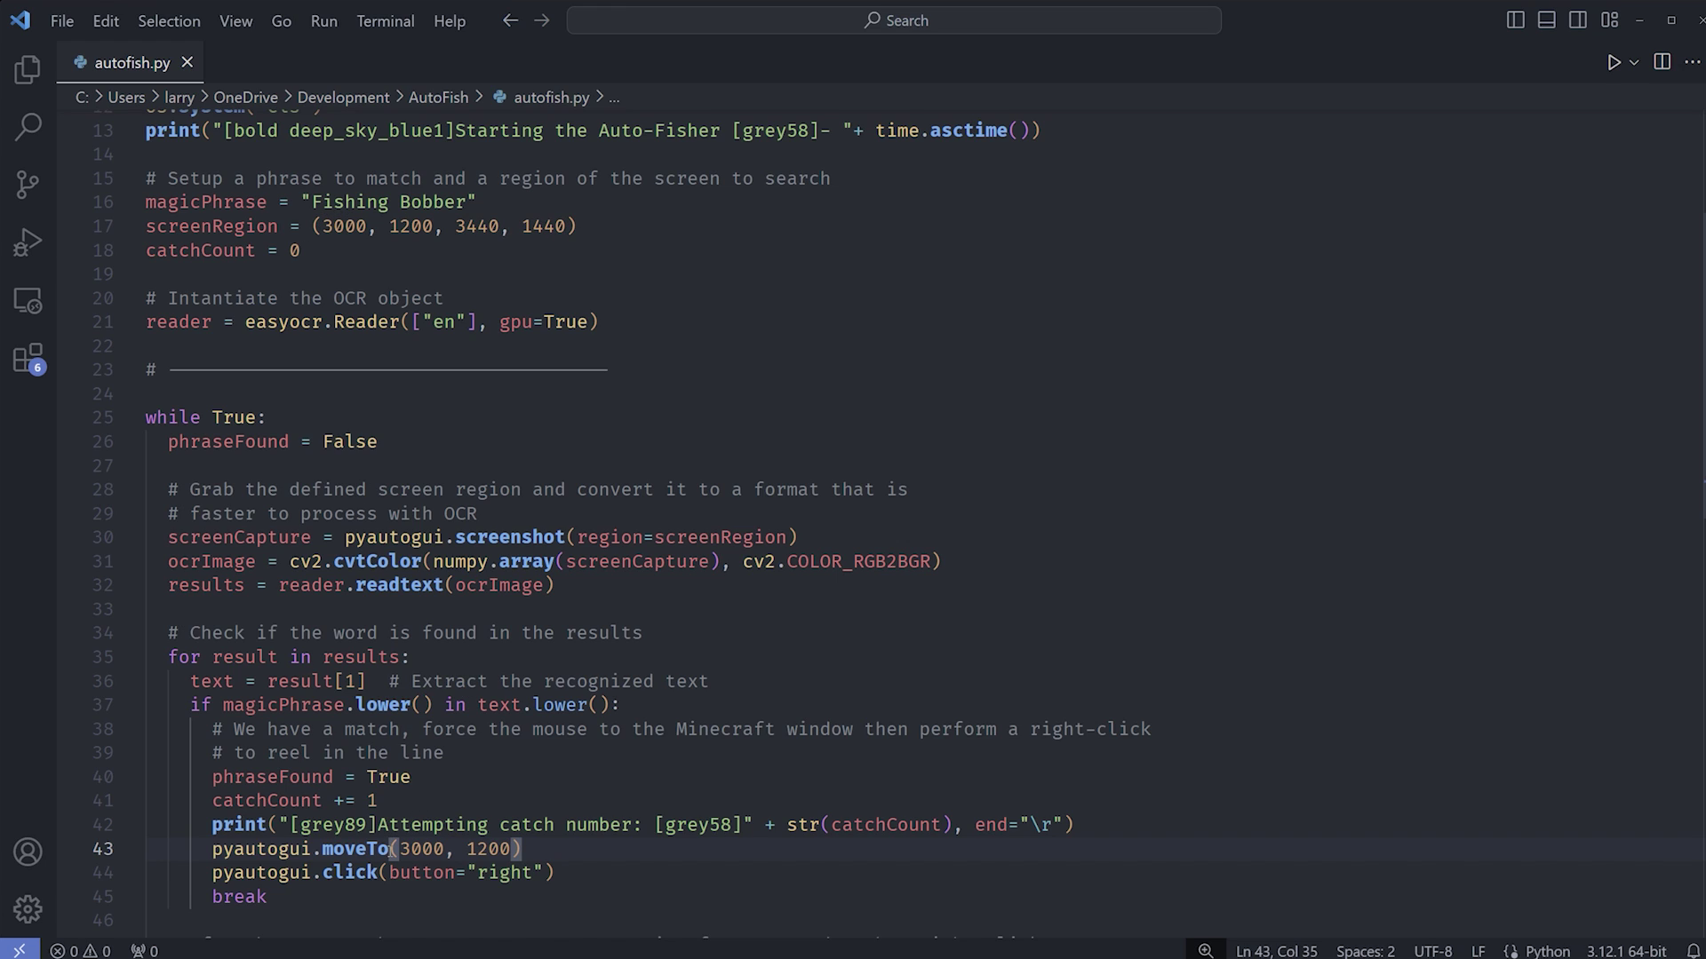
scroll(611, 559, "down", 3)
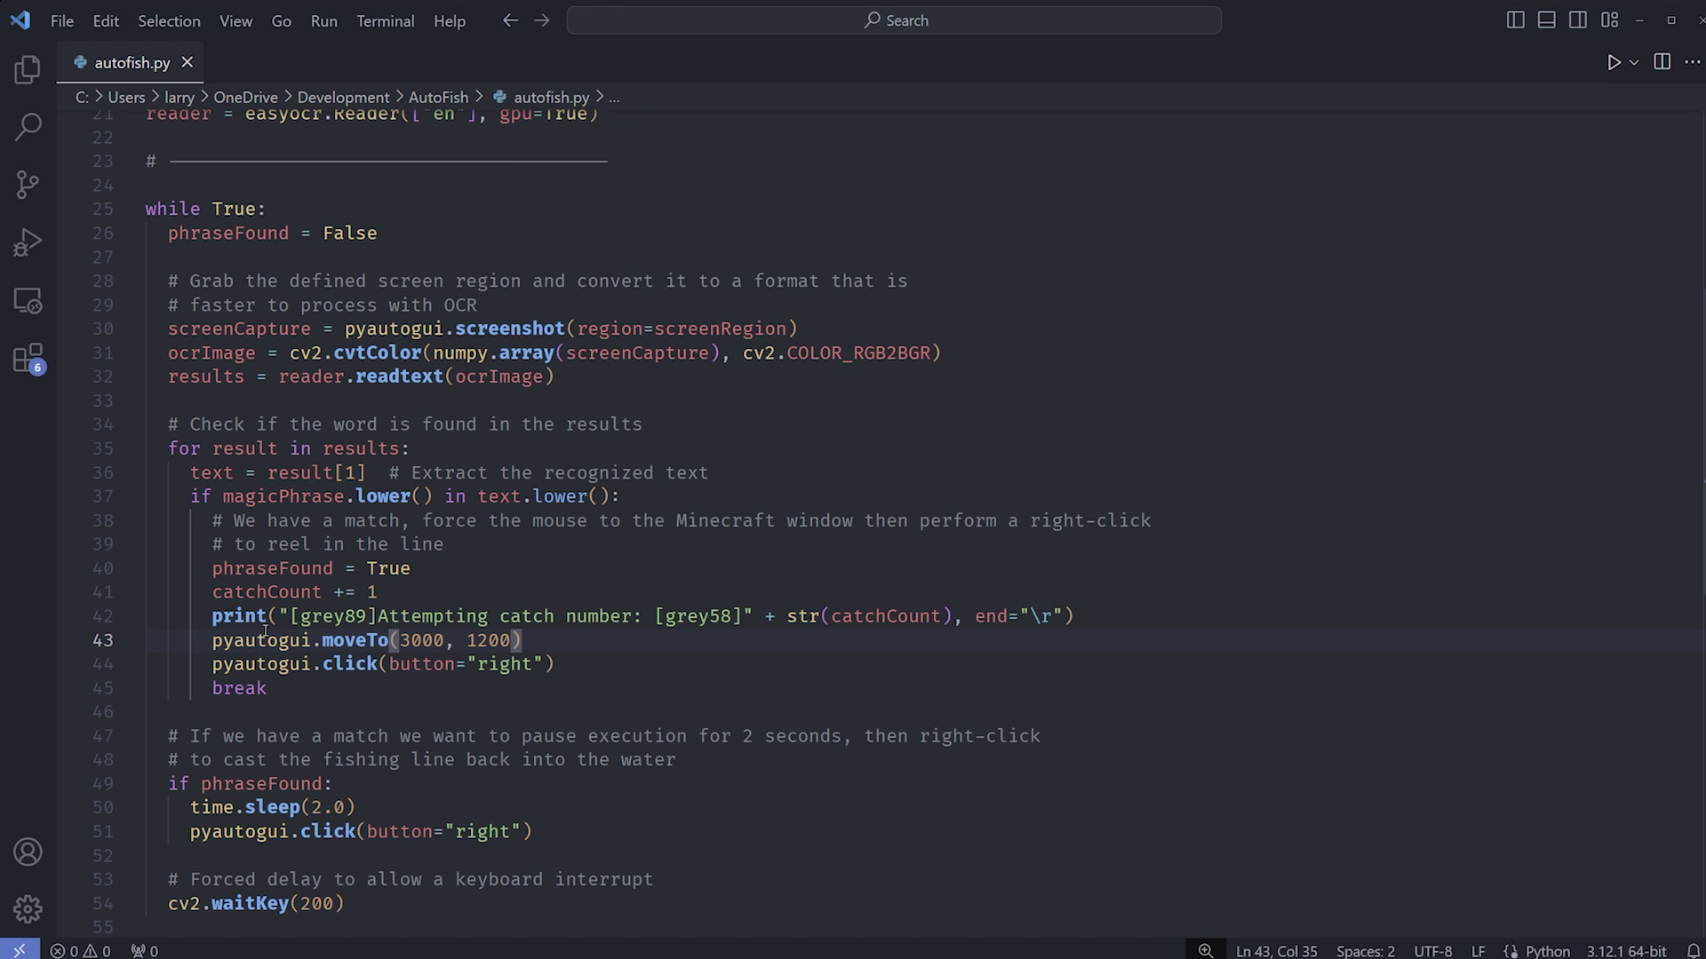
left_click_drag(210, 641, 509, 645)
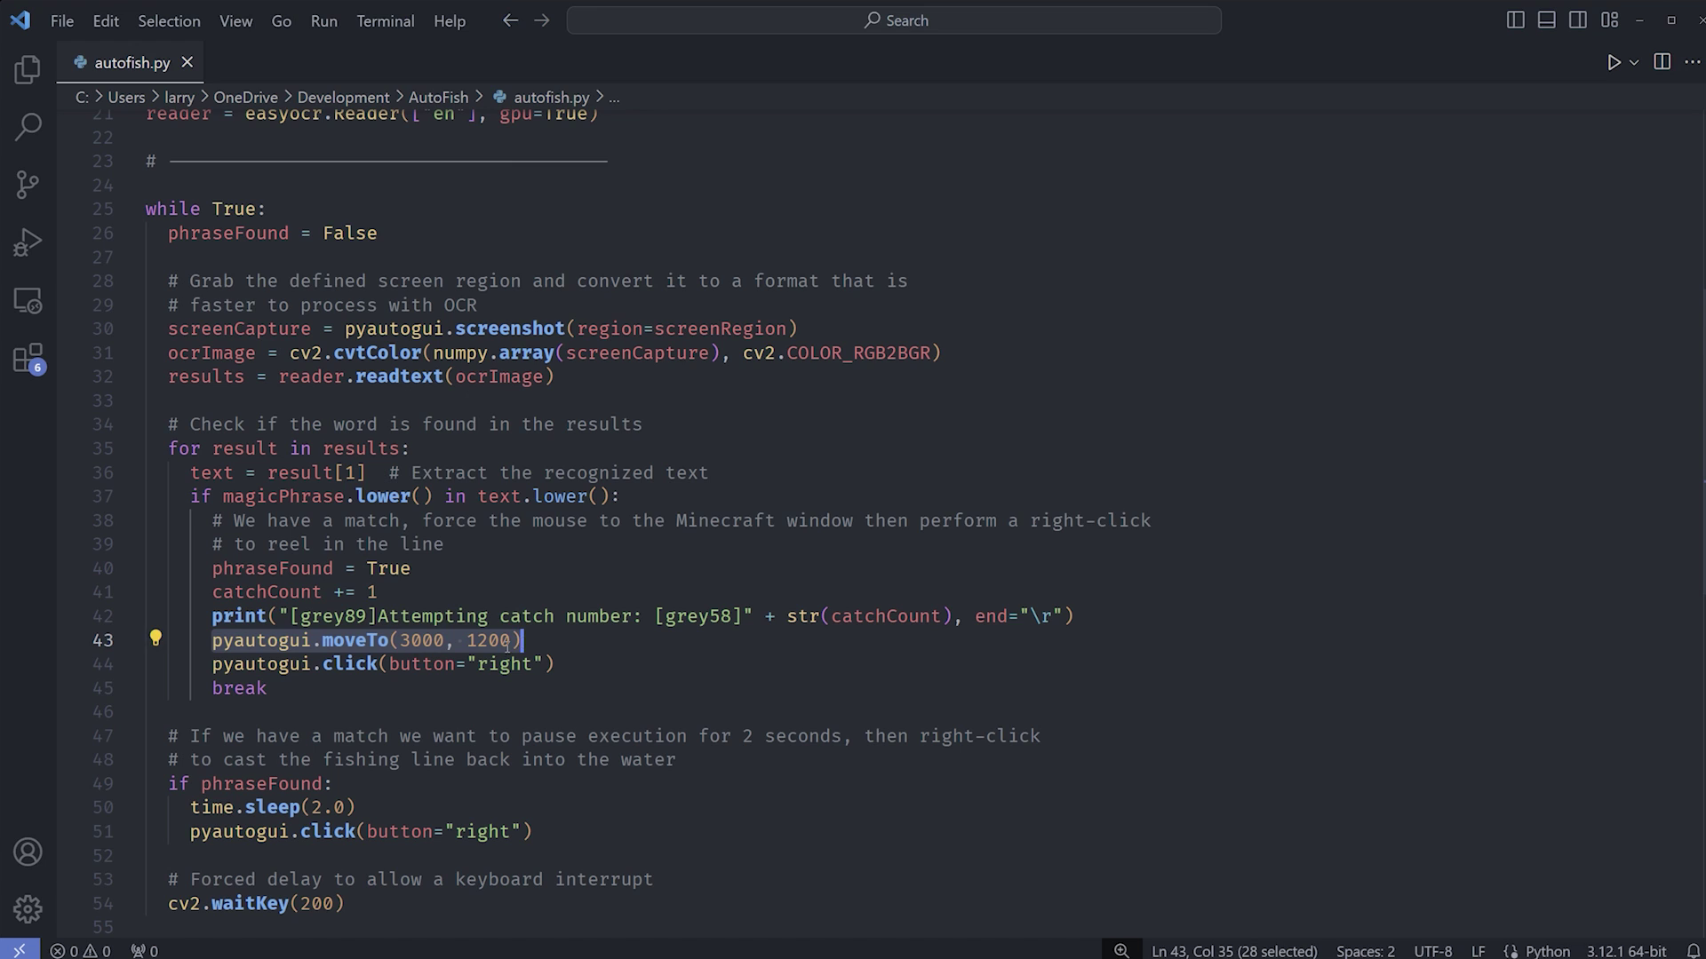
left_click_drag(210, 663, 557, 664)
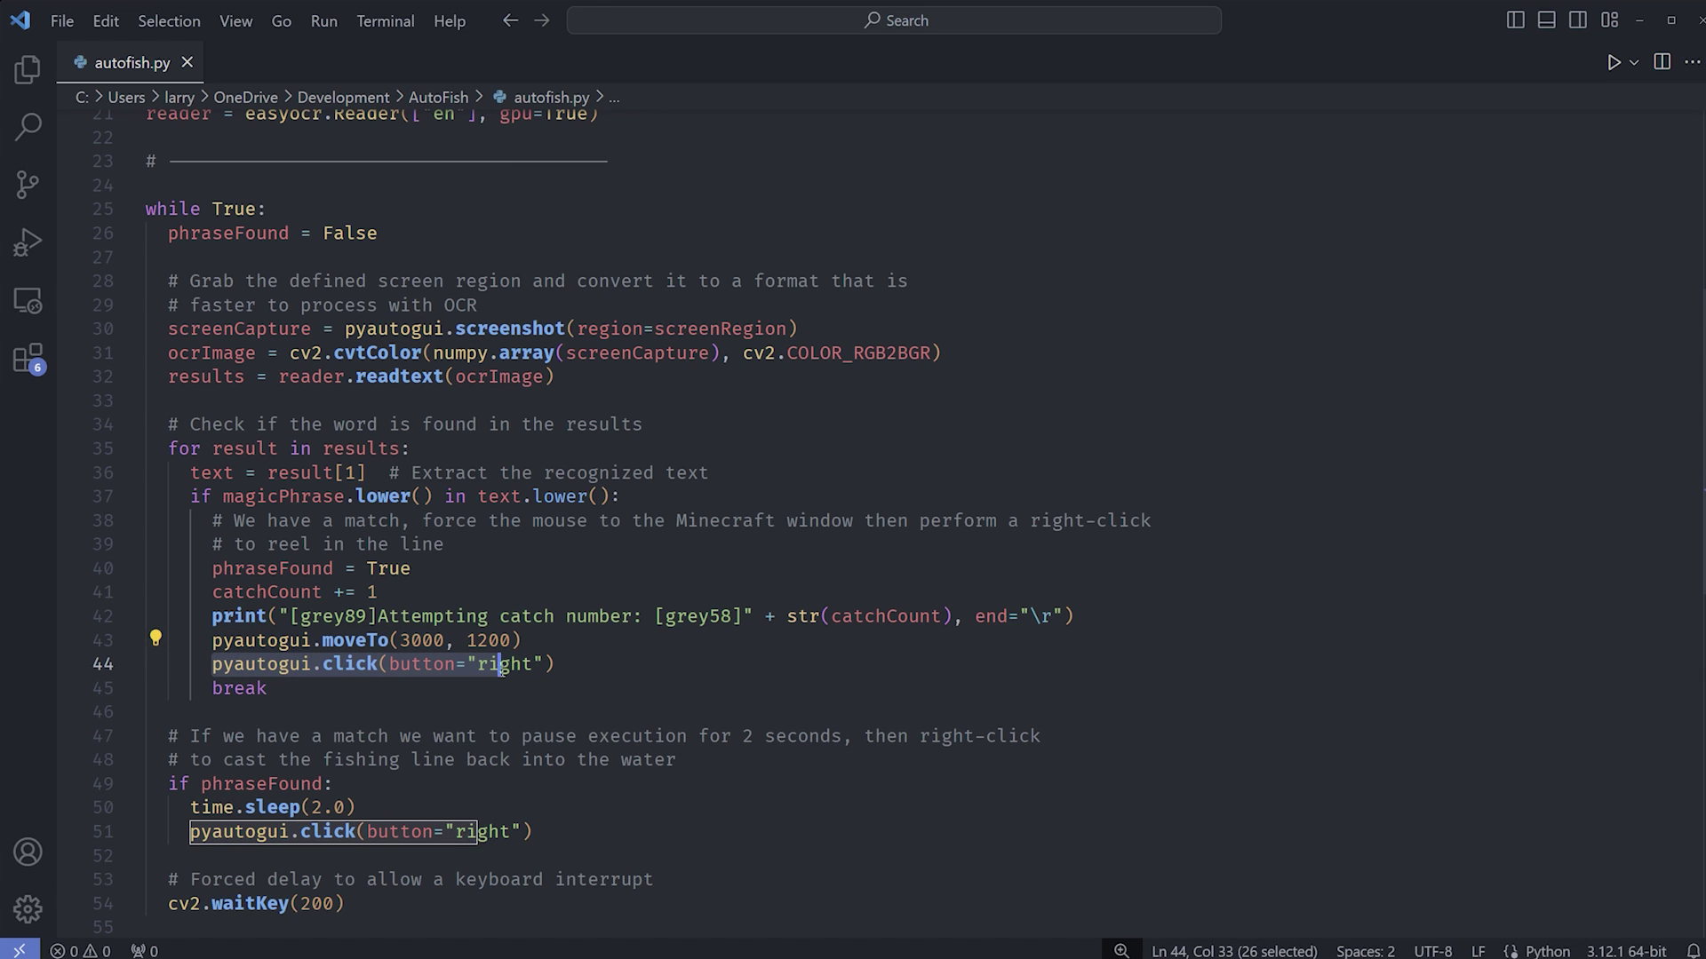
left_click(420, 567)
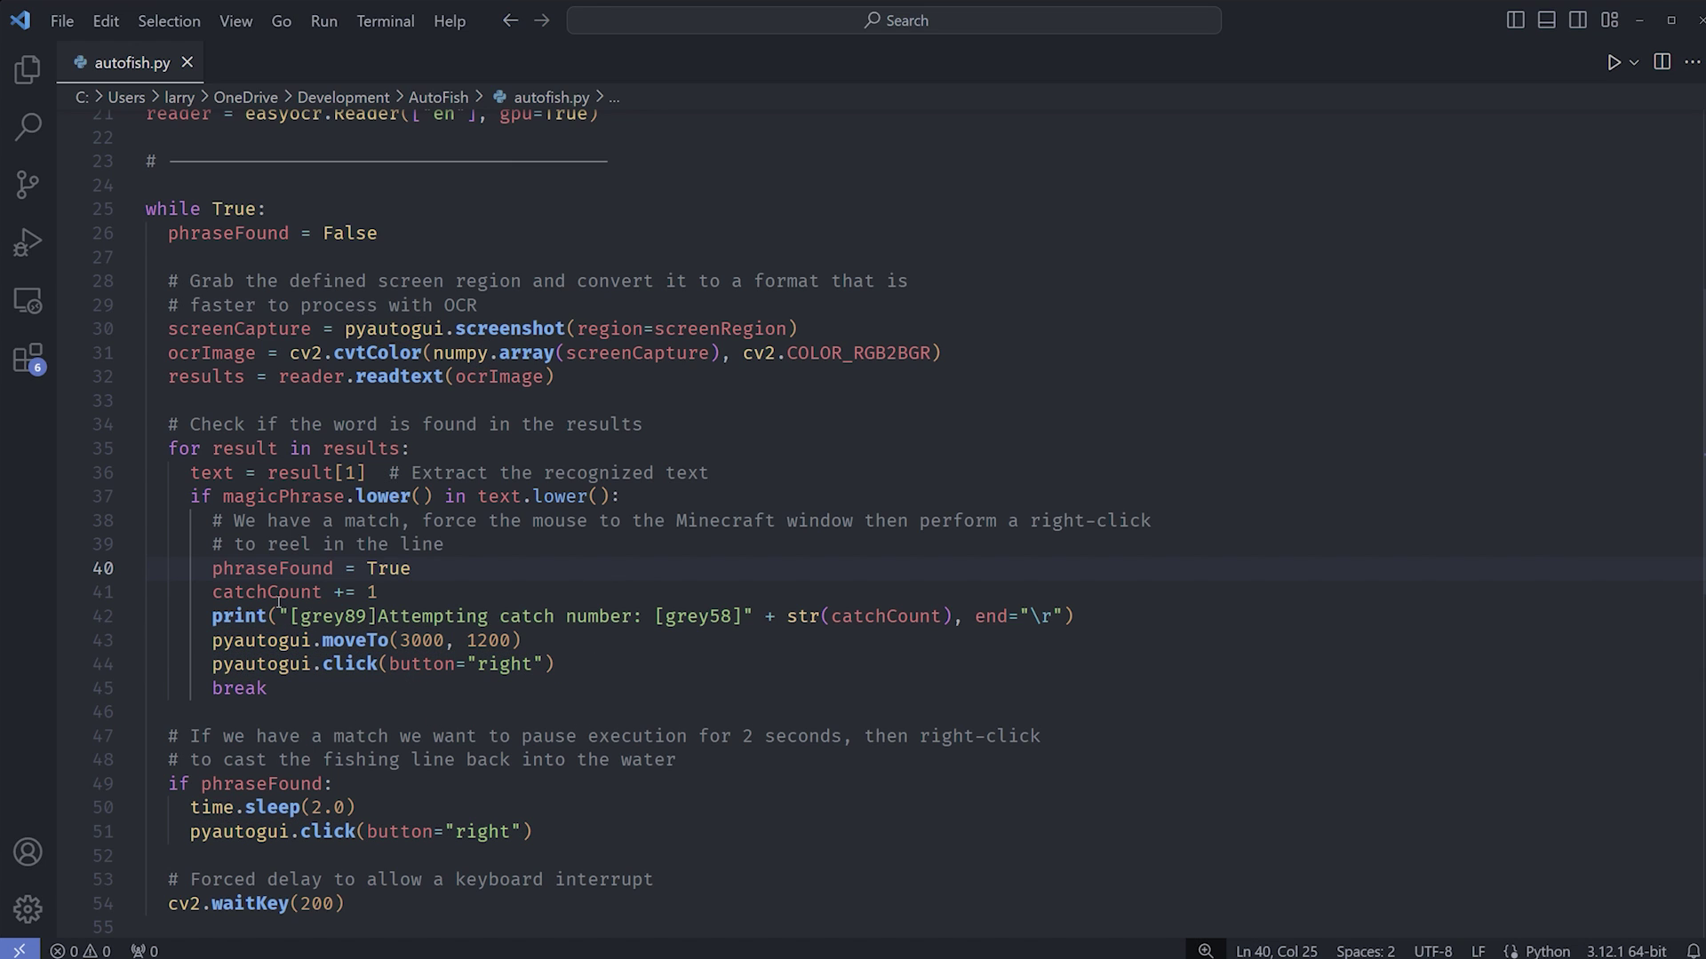
left_click_drag(191, 495, 622, 496)
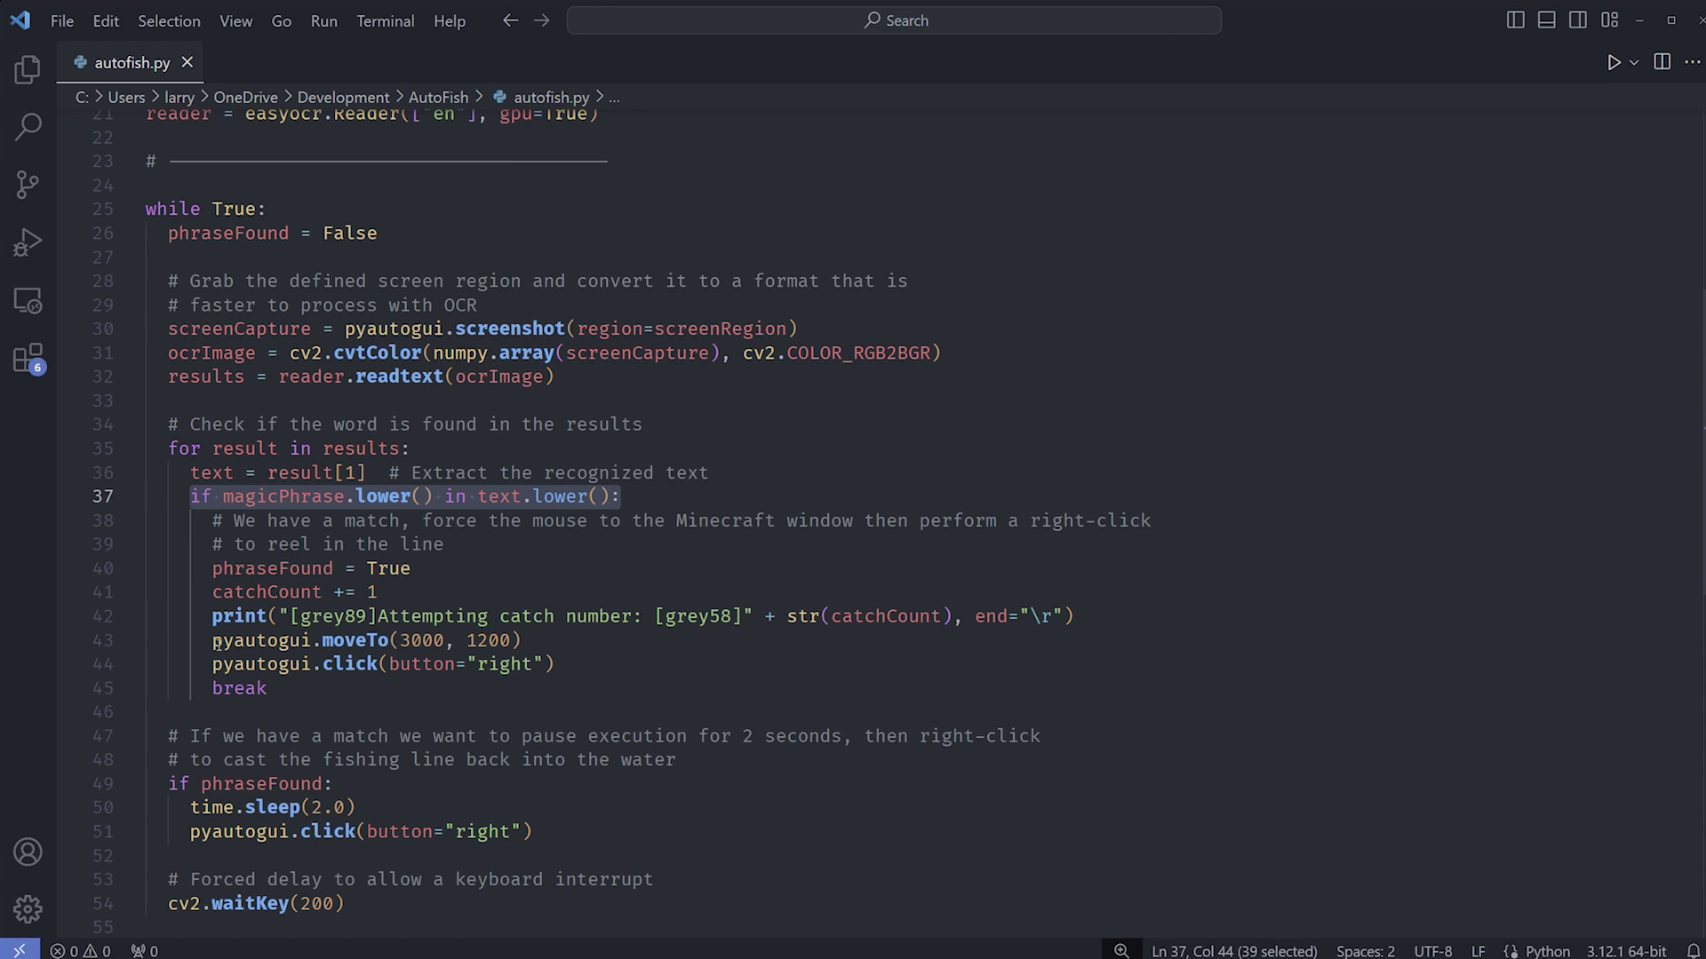
left_click_drag(214, 640, 524, 640)
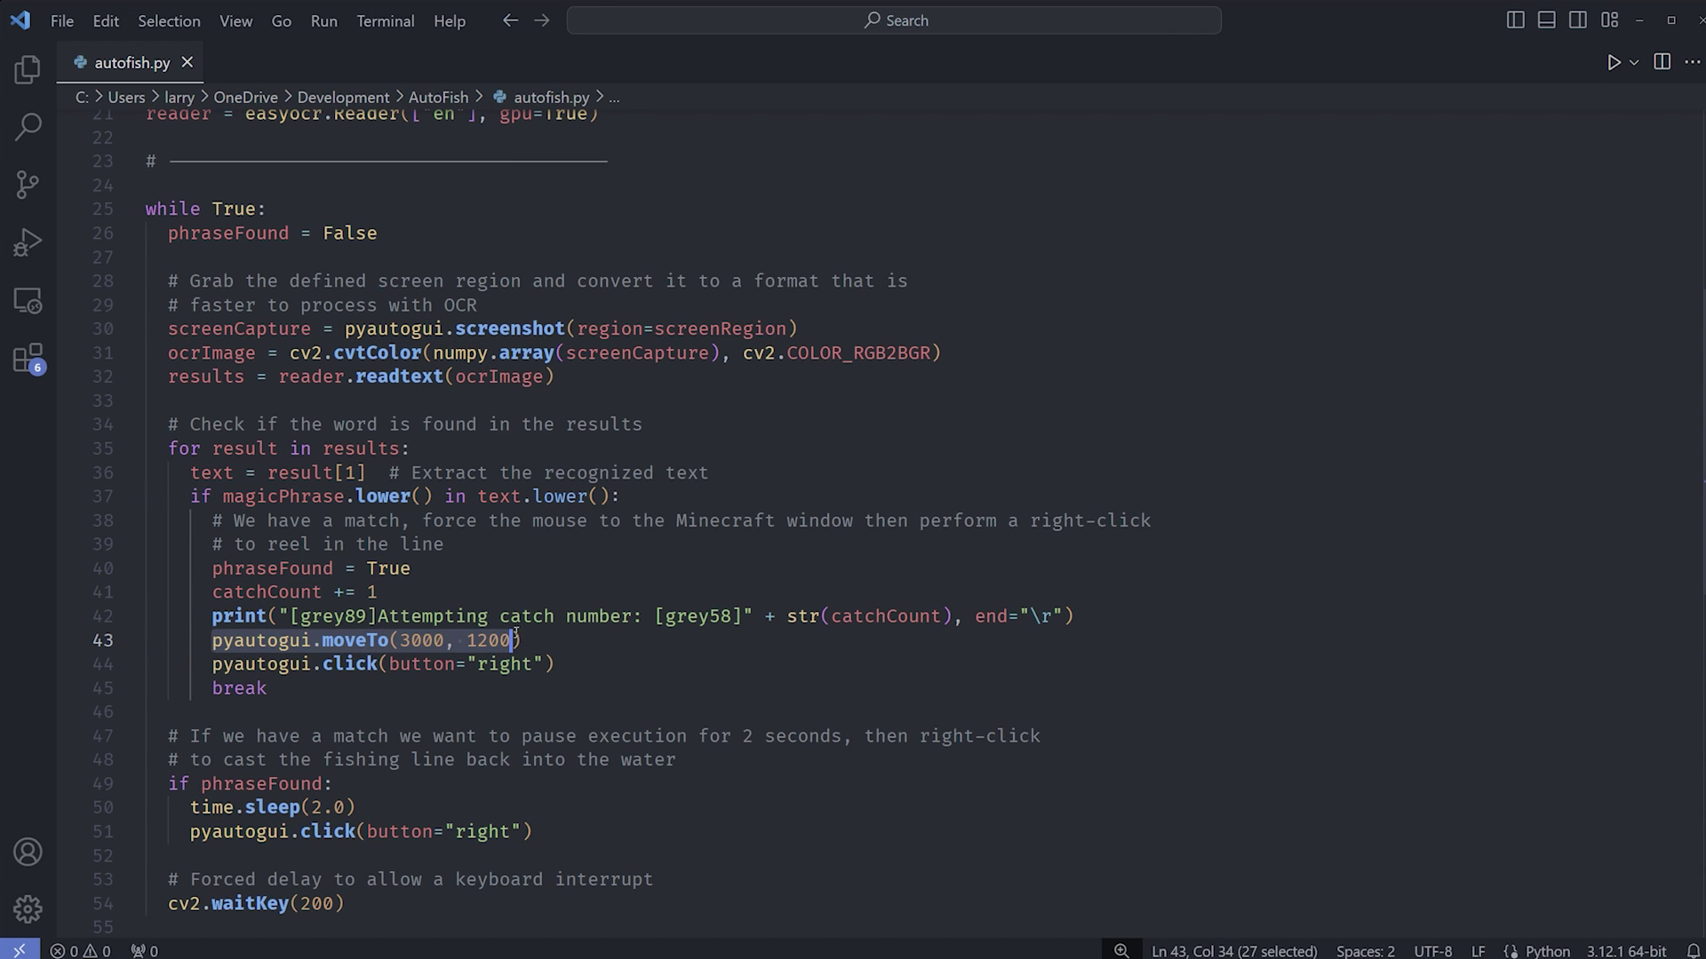
left_click_drag(214, 664, 558, 664)
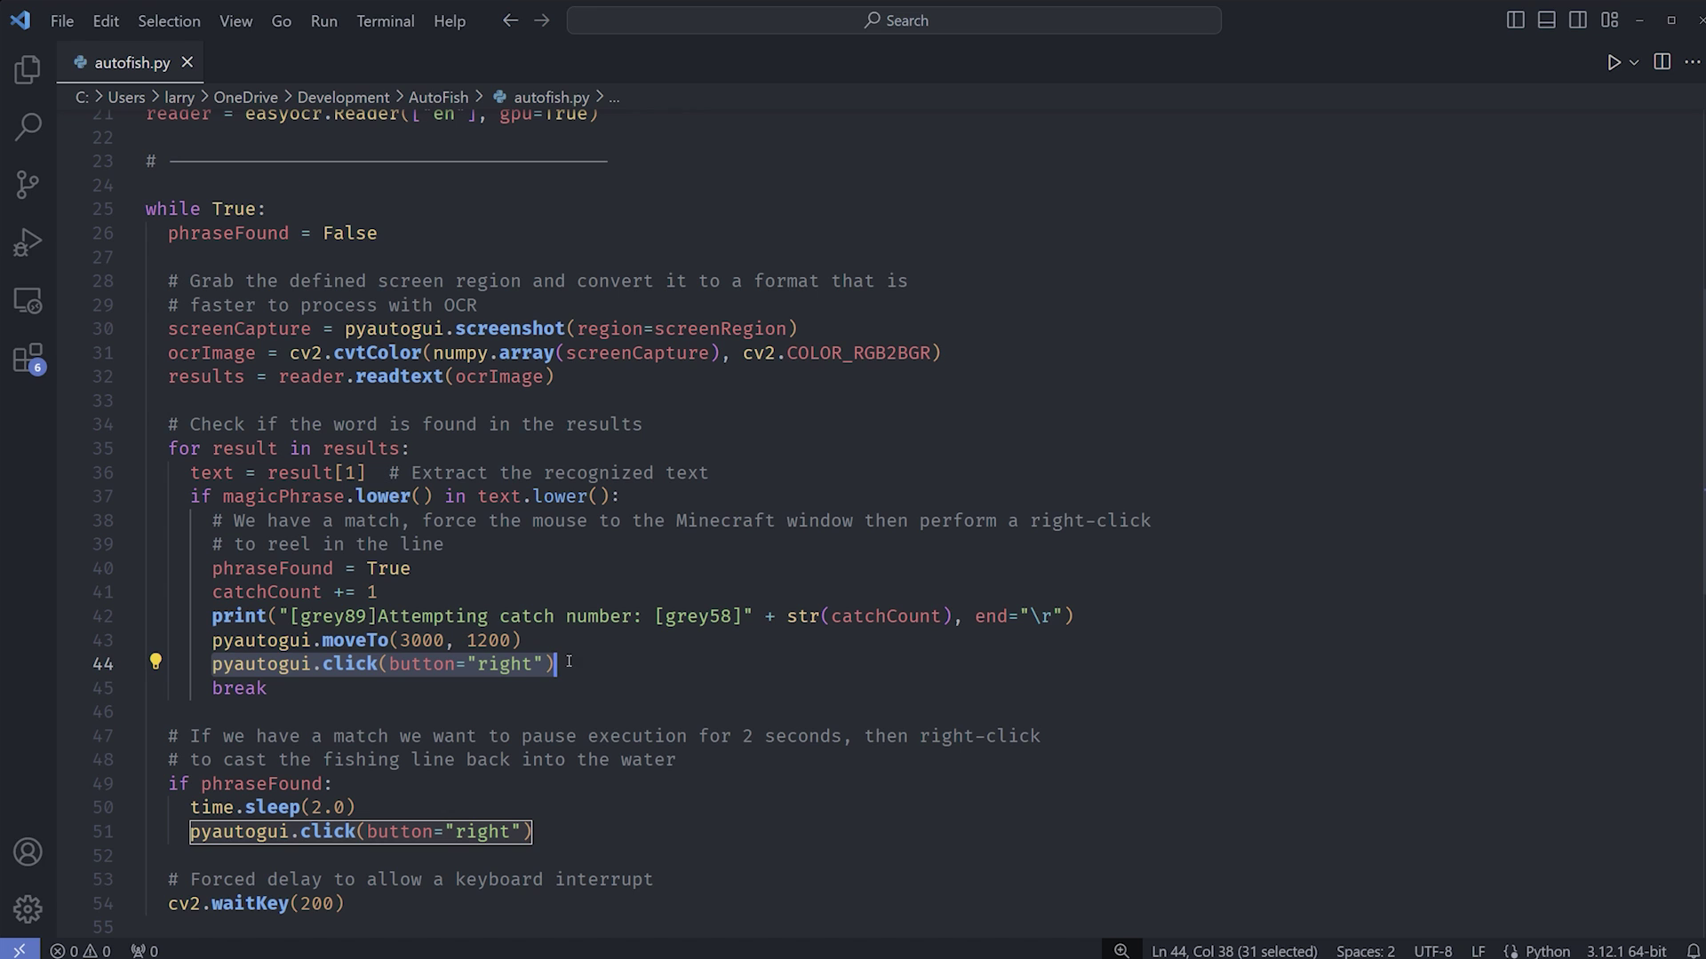
left_click_drag(268, 687, 191, 495)
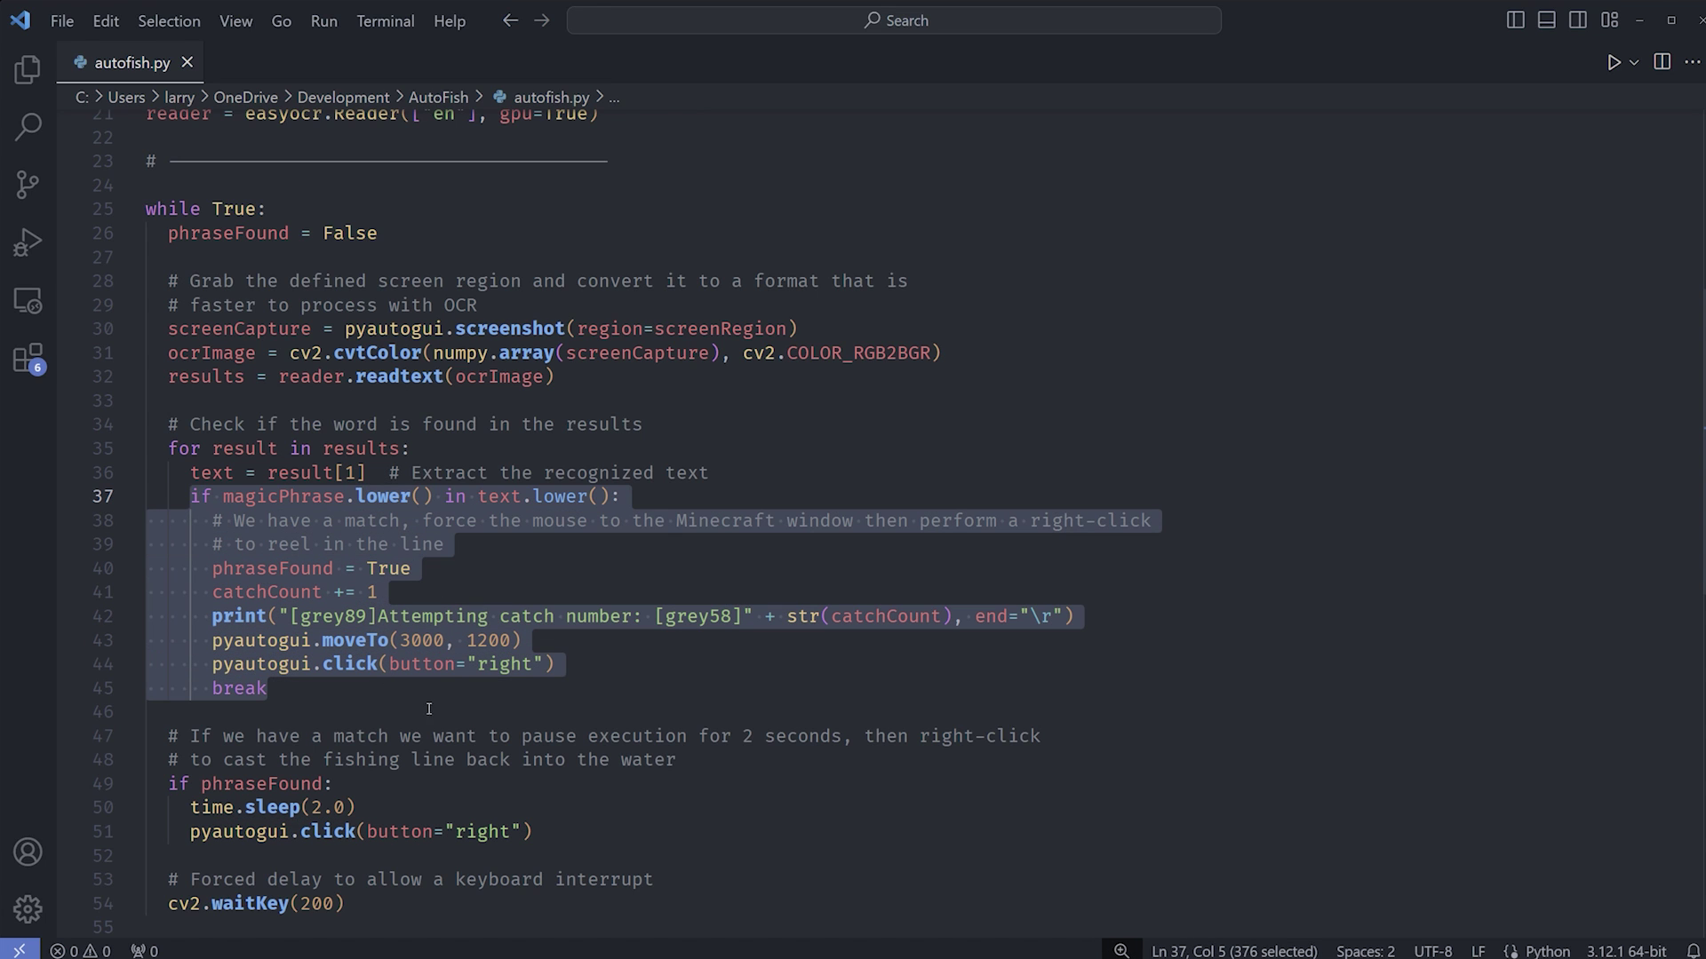
scroll(351, 557, "down", 4)
left_click(355, 429)
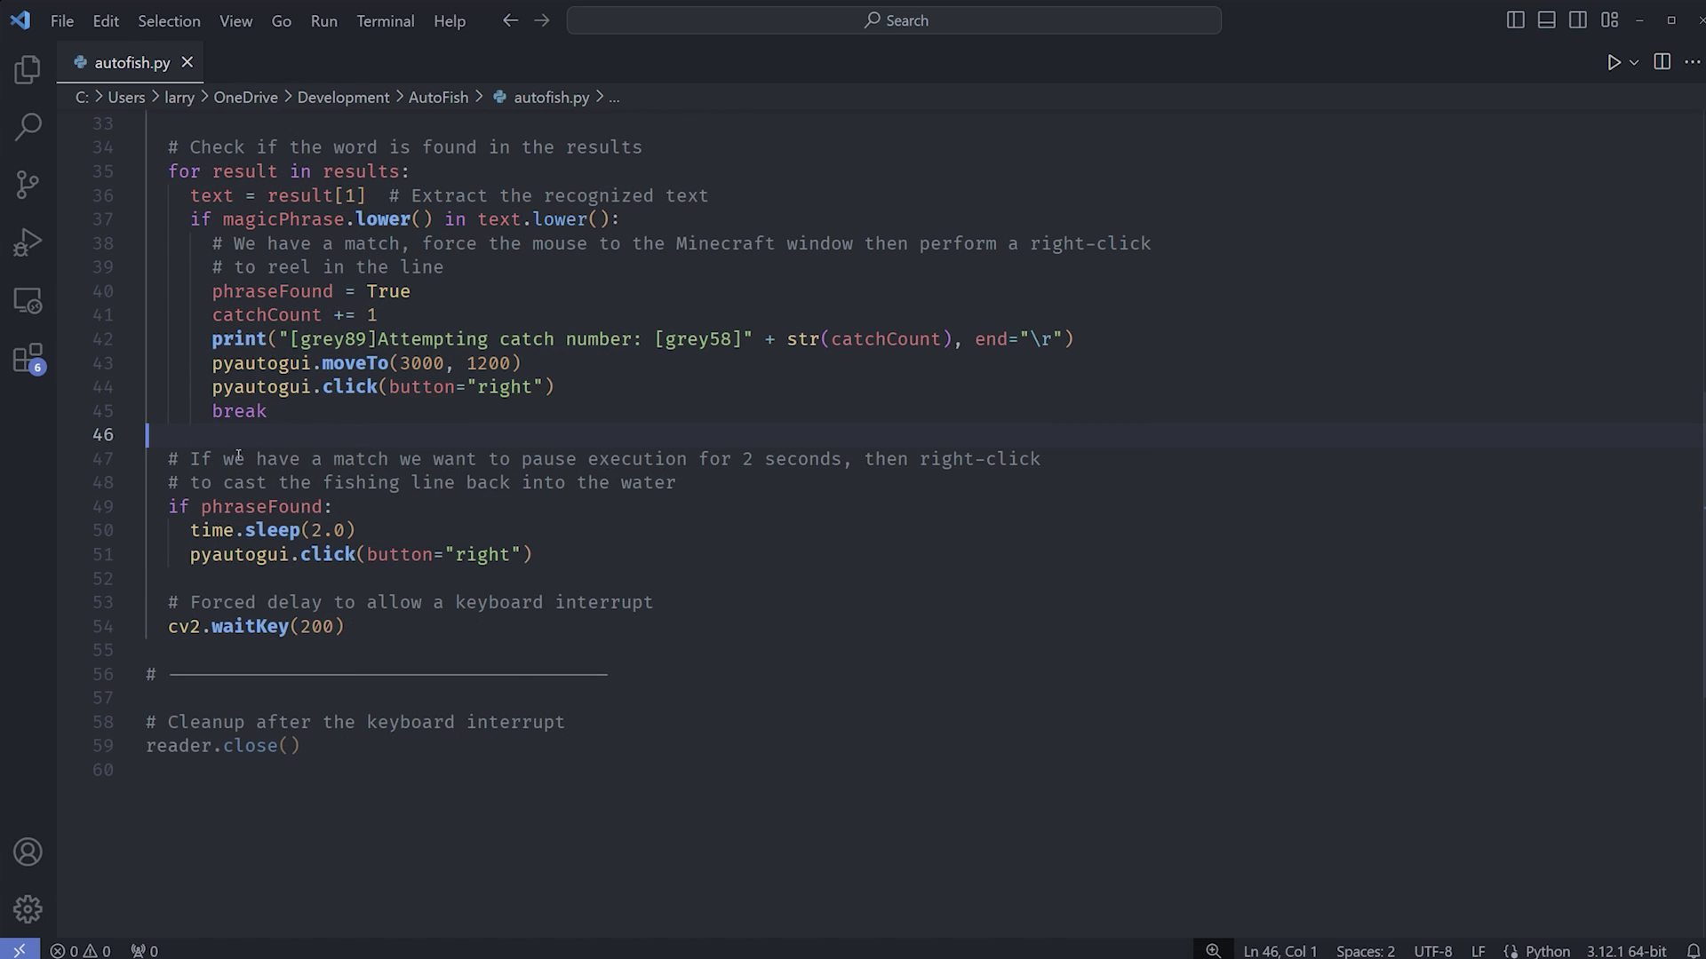
left_click_drag(171, 459, 546, 552)
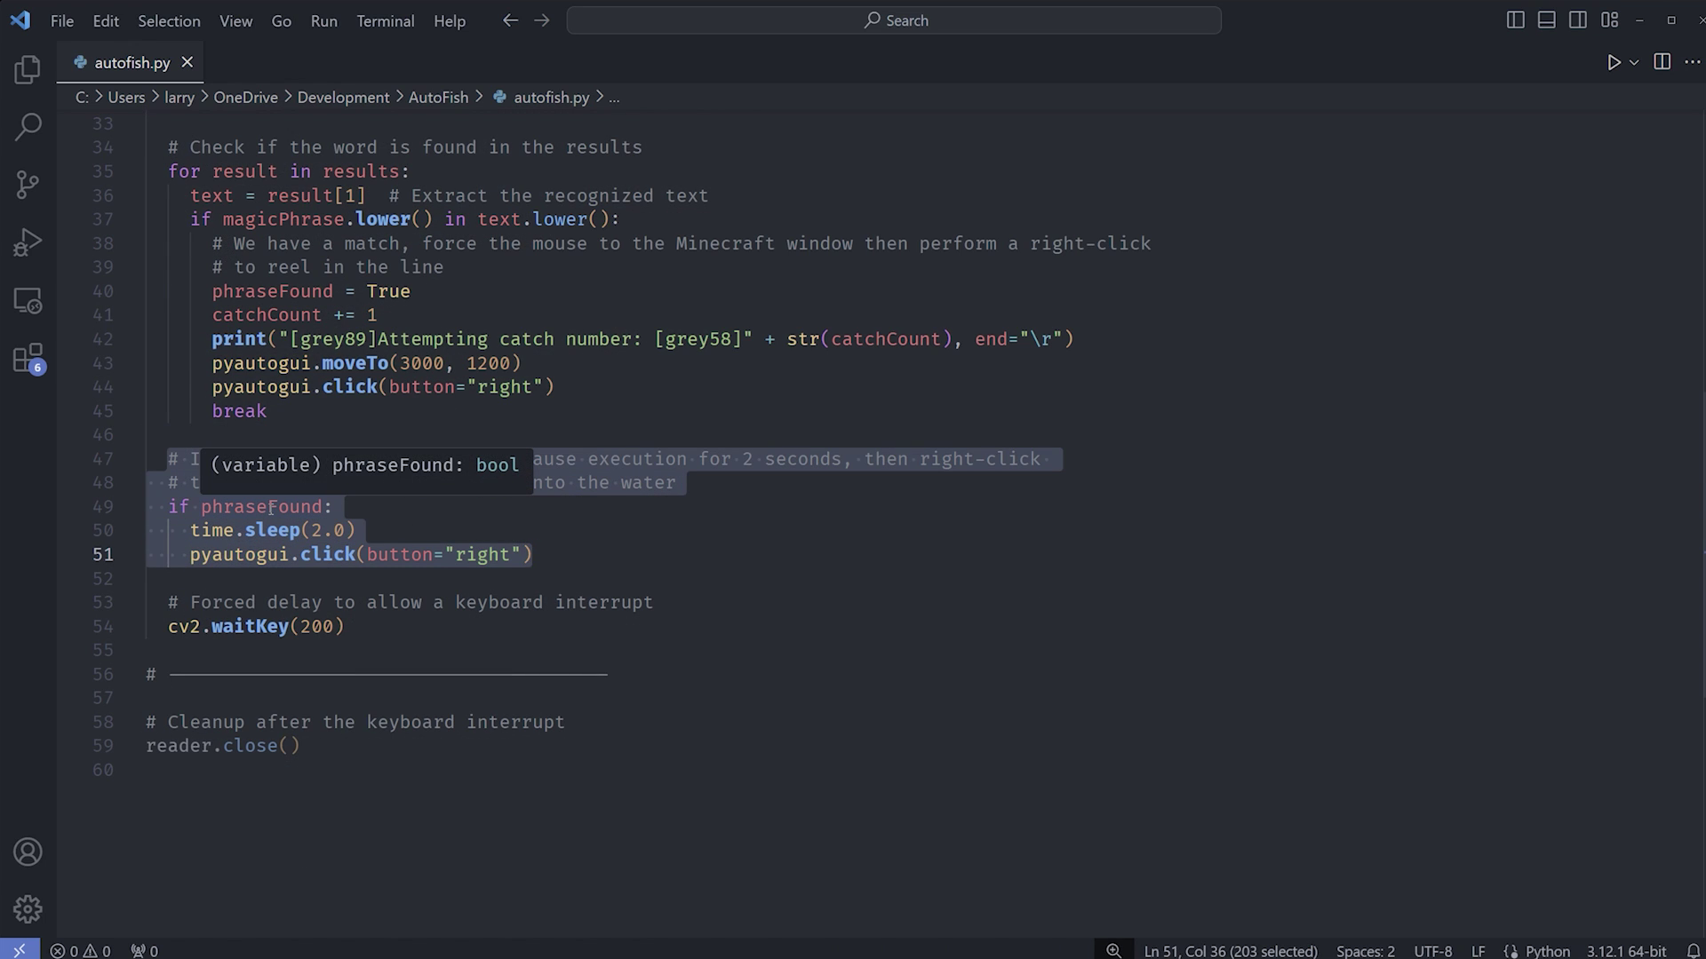
left_click(375, 531)
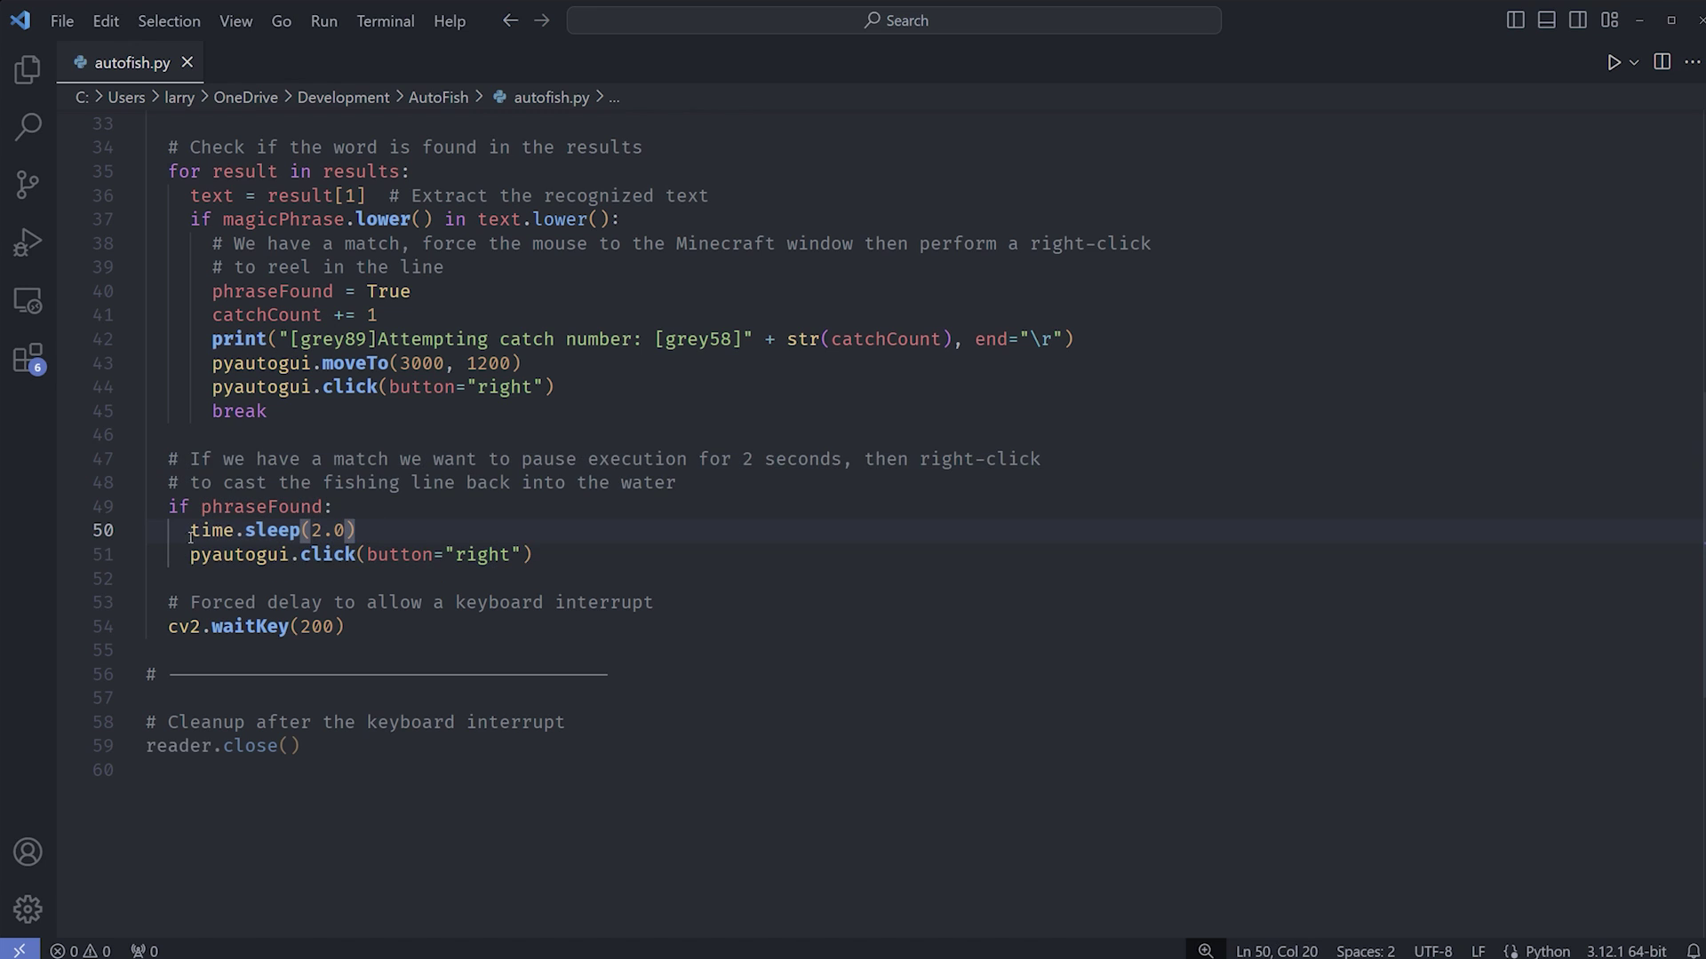
left_click_drag(191, 532, 357, 531)
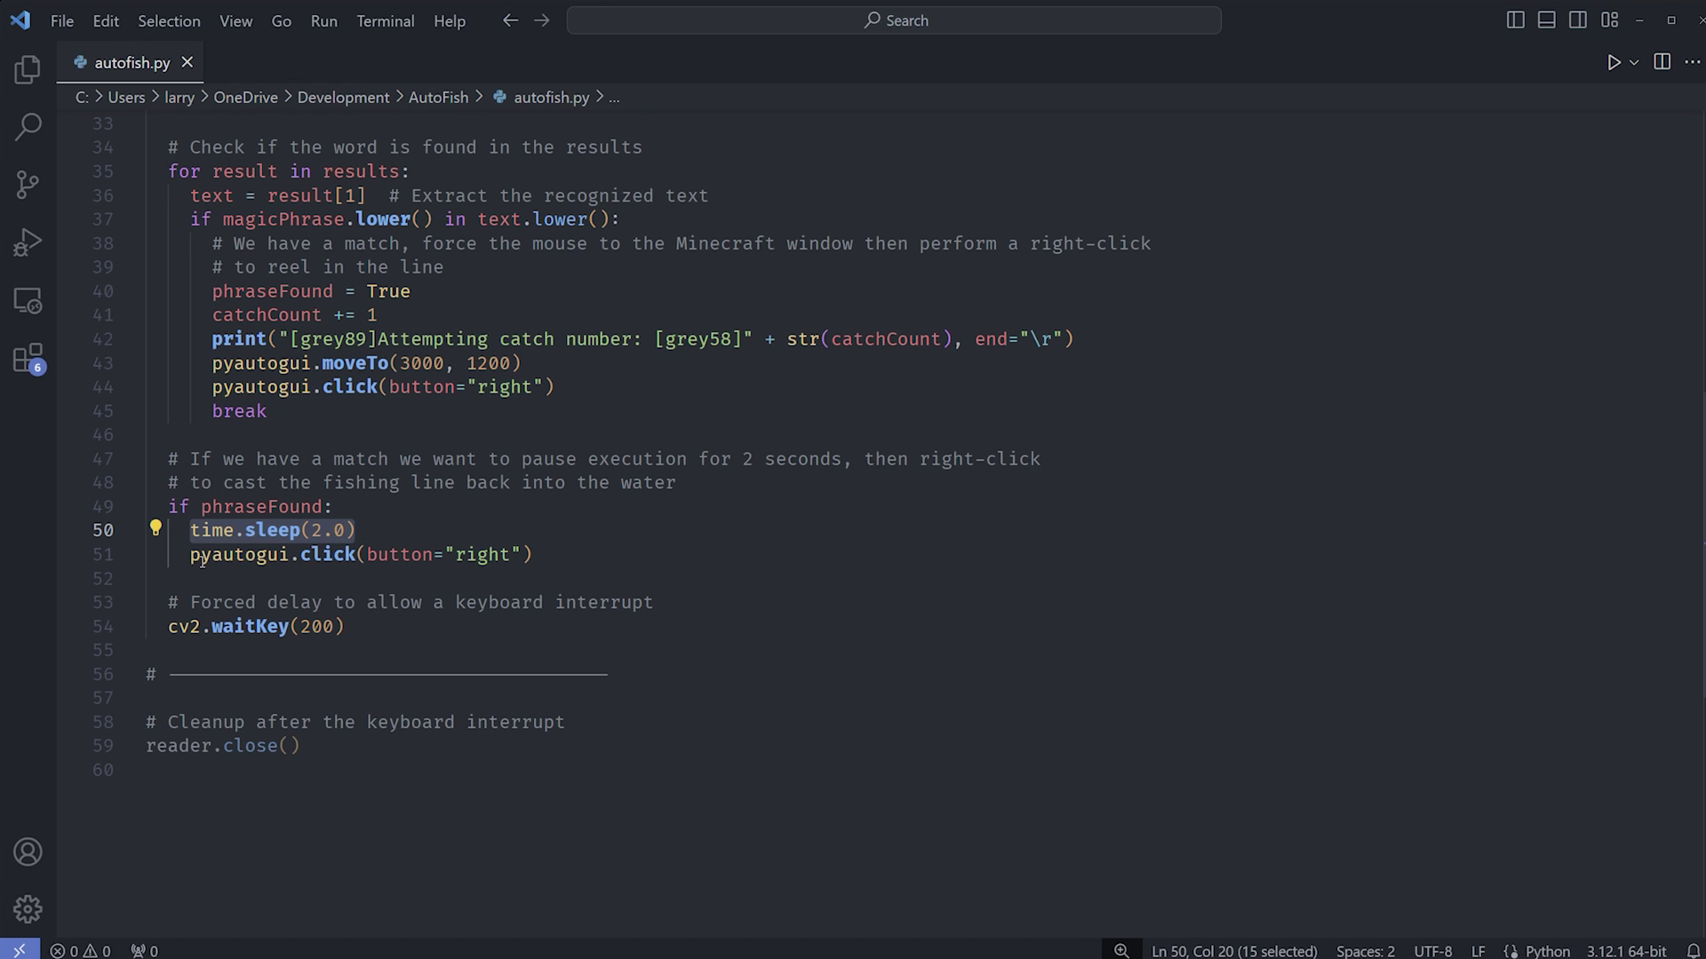
left_click_drag(190, 555, 540, 556)
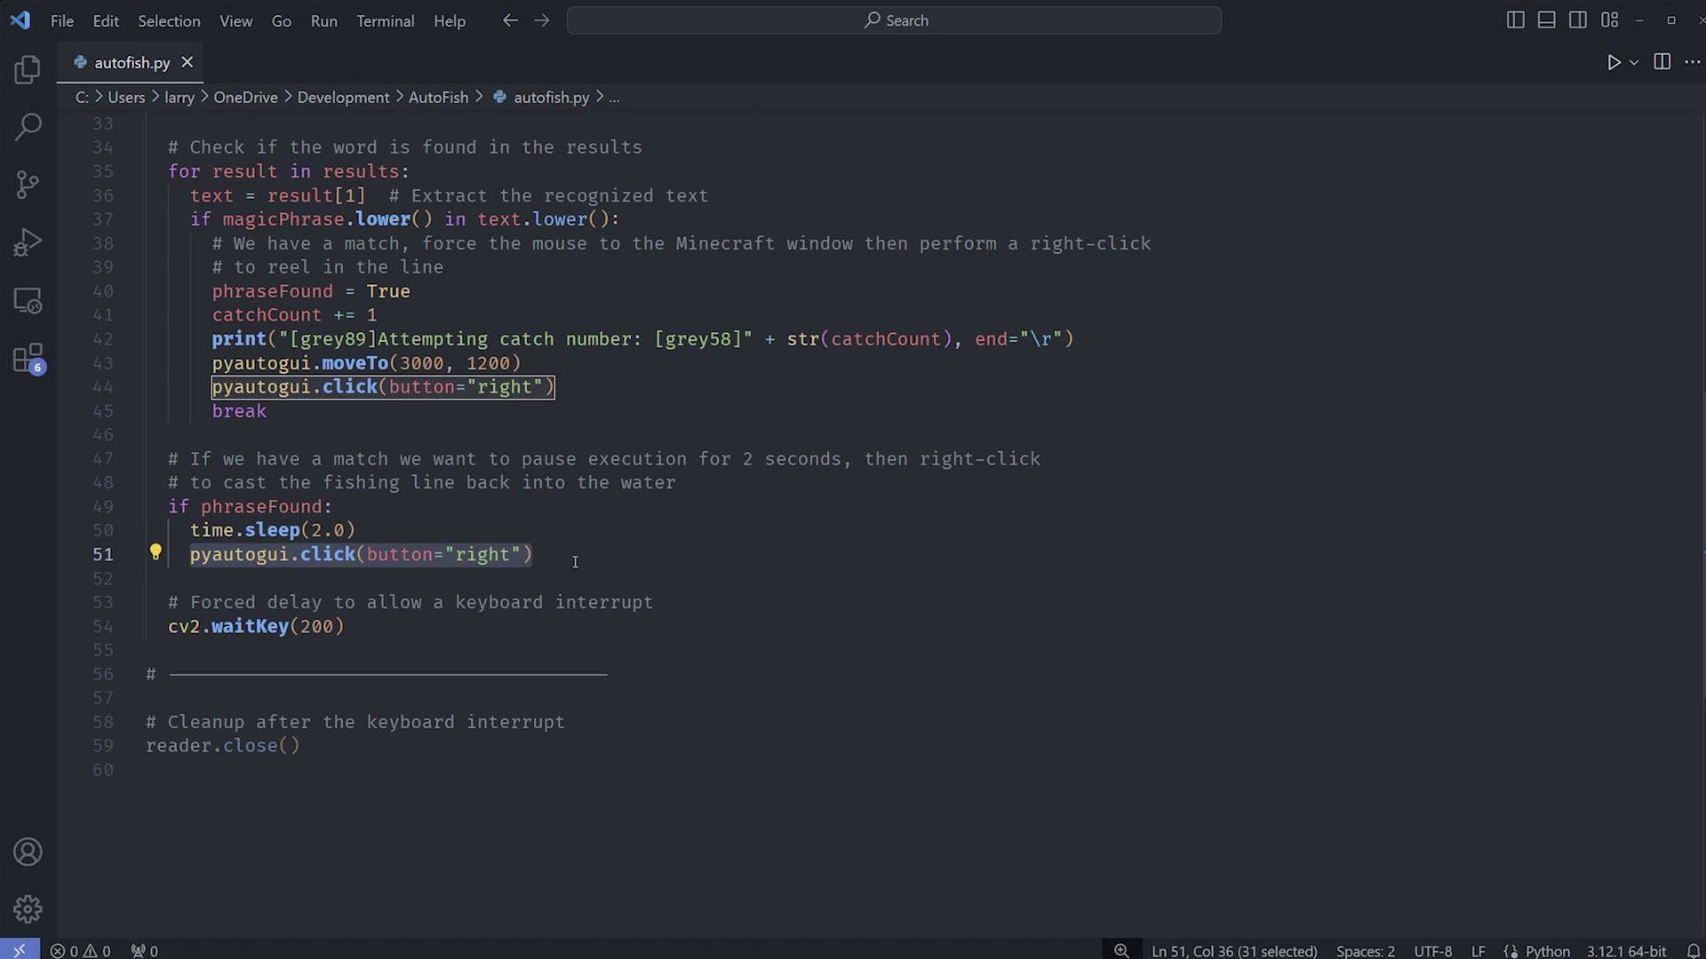
left_click(229, 582)
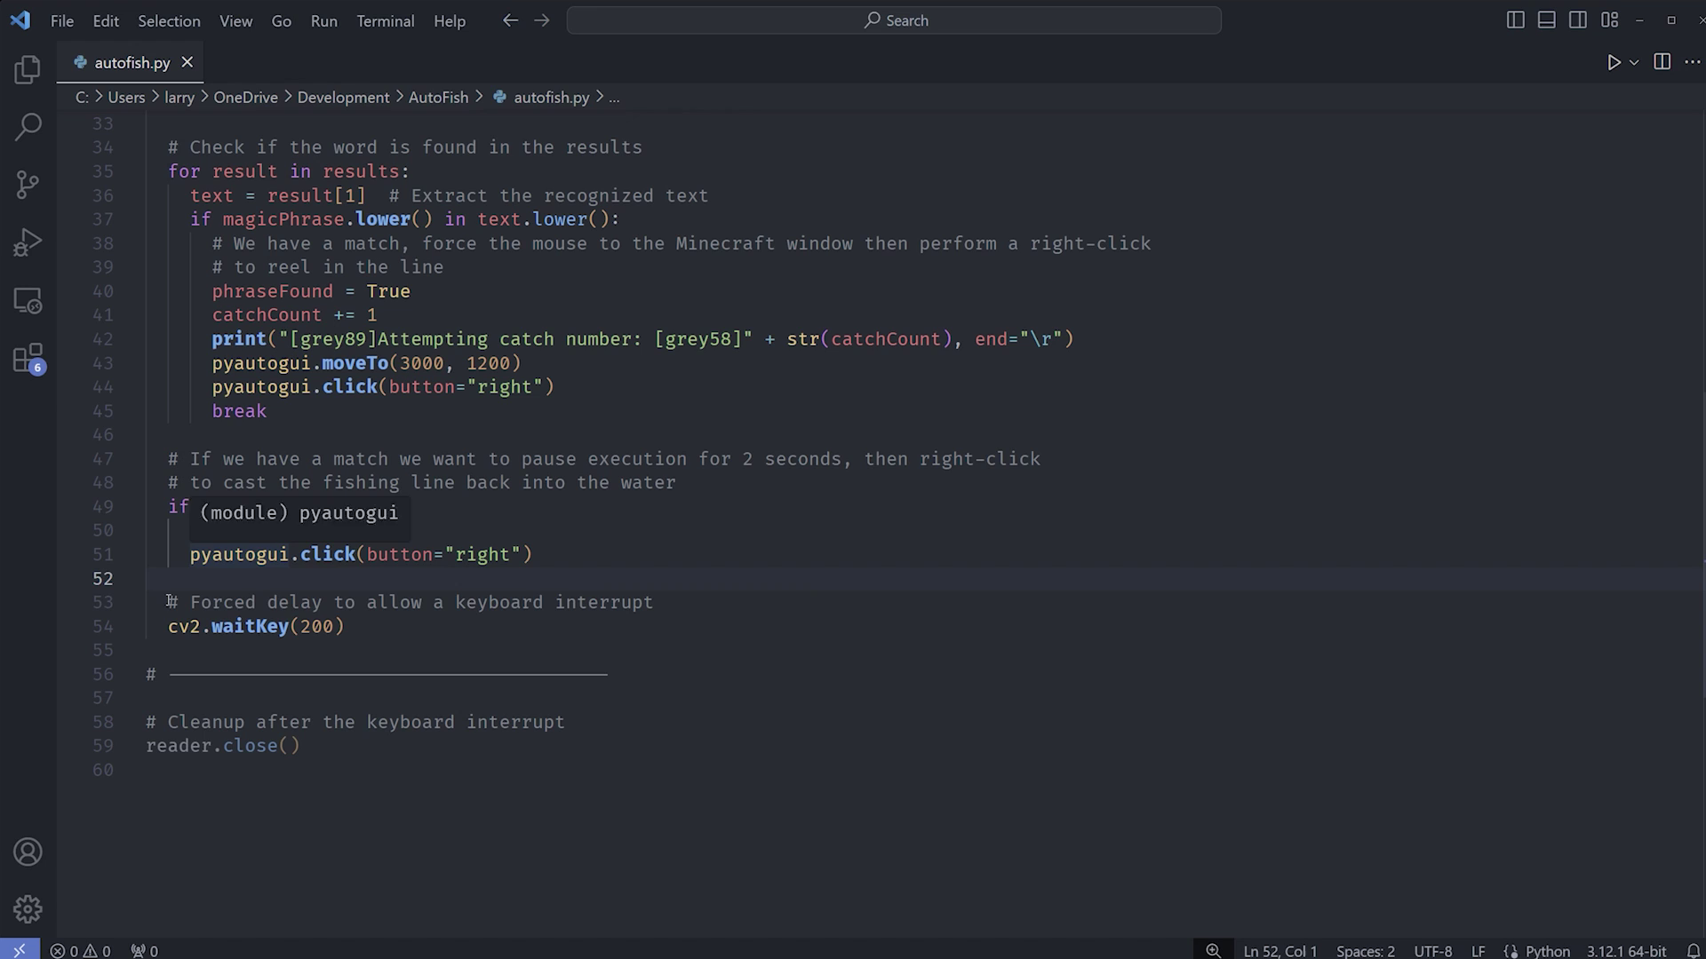
left_click_drag(169, 602, 346, 626)
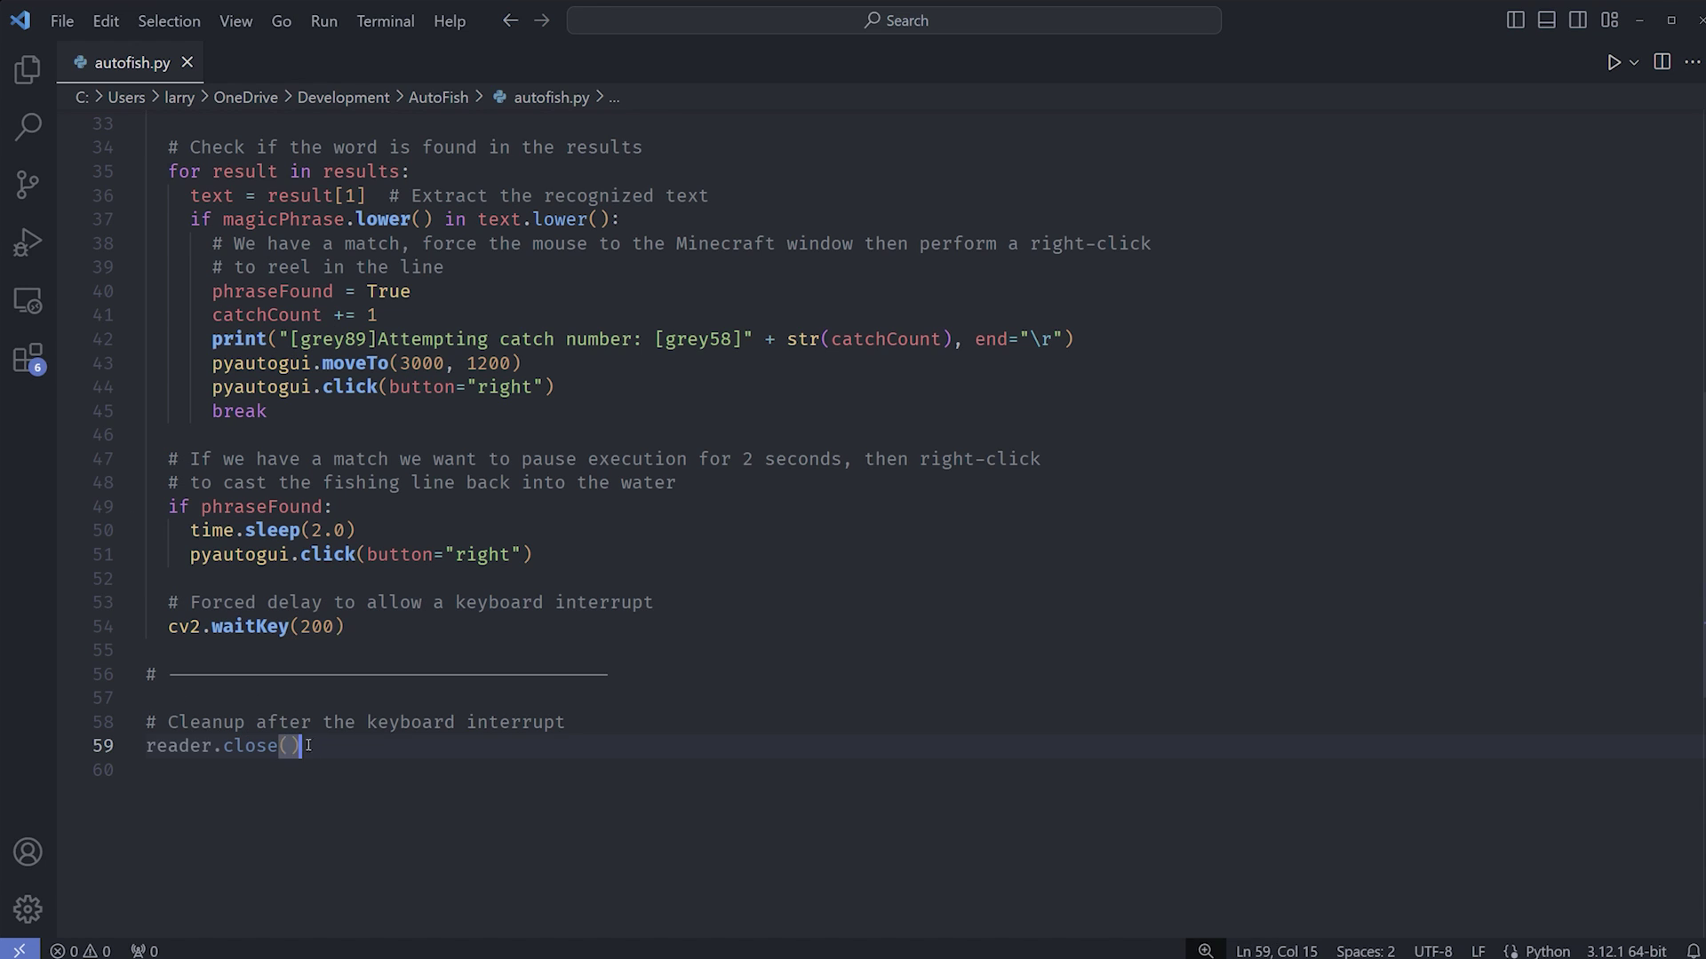
Highlight the cleanup lines 58-59 in autofish.py, then clear the selection.
left_click_drag(304, 746, 129, 724)
left_click(320, 769)
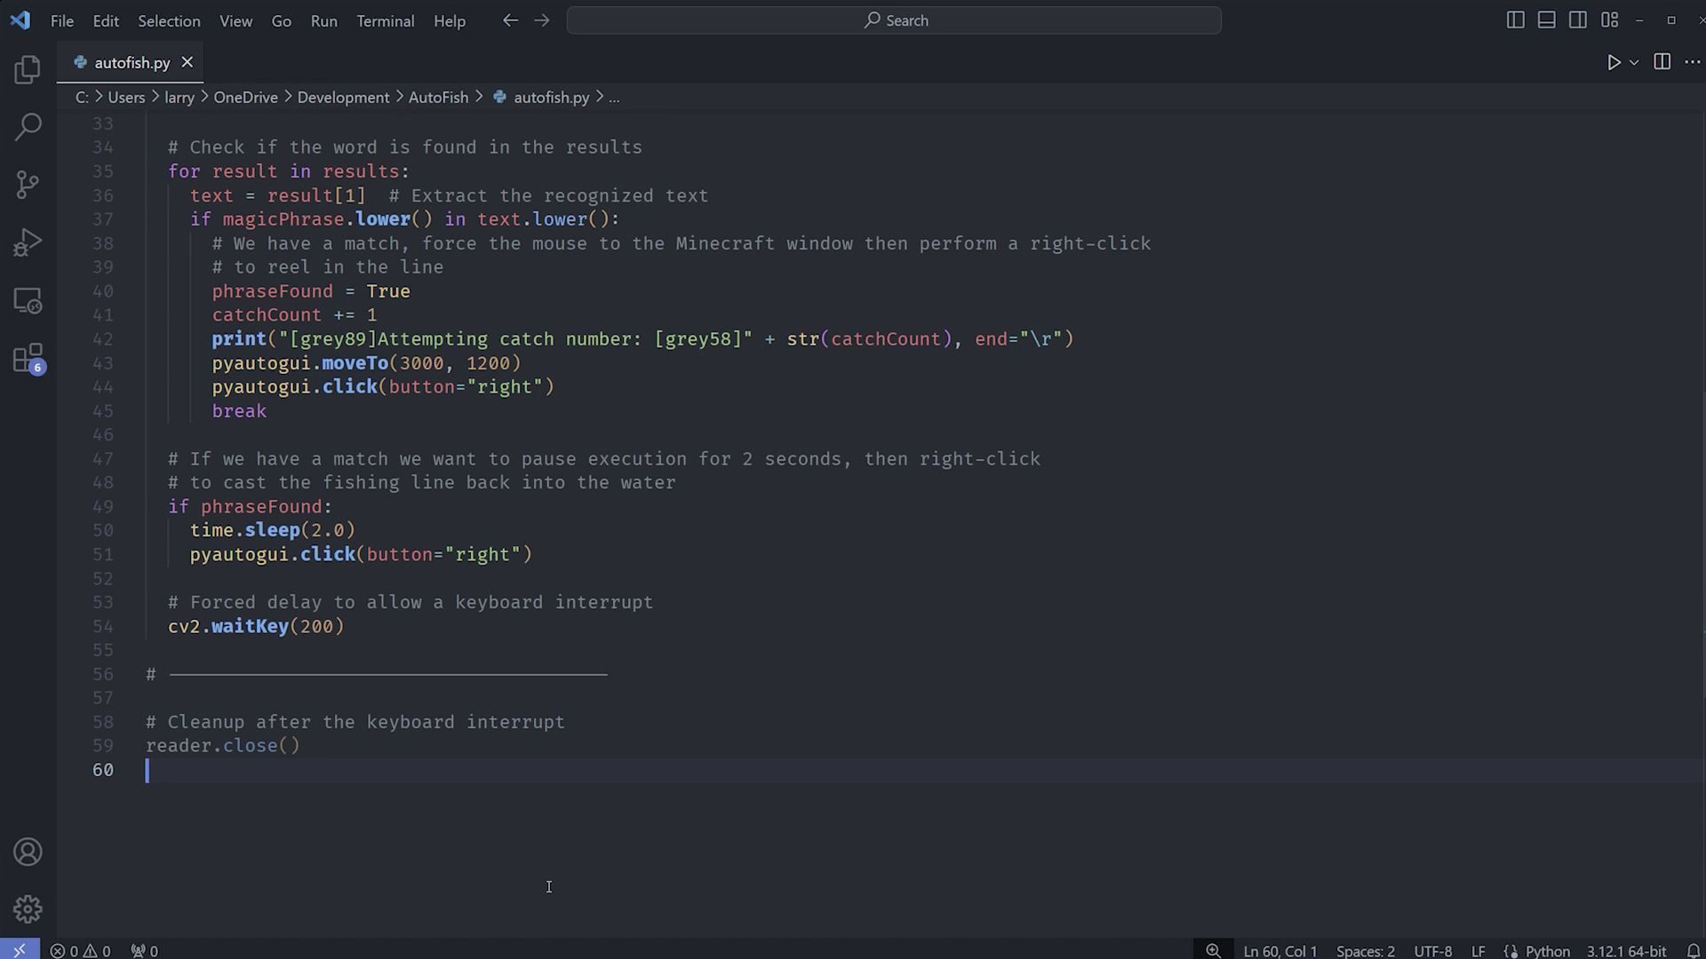